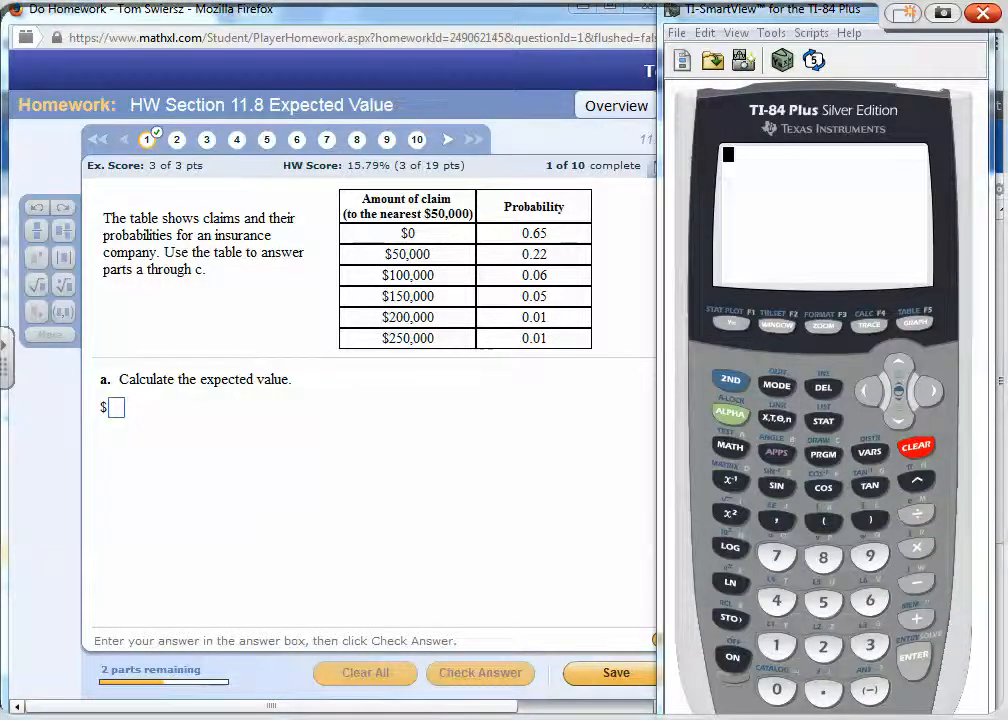
- Handwrite the start of the expected-value formula below the part a question: E.V. = 0·(.65) + 50,000(.22)
mouse_move(154, 411)
mouse_down()
mouse_move(151, 438)
mouse_move(225, 423)
mouse_up()
click(180, 434)
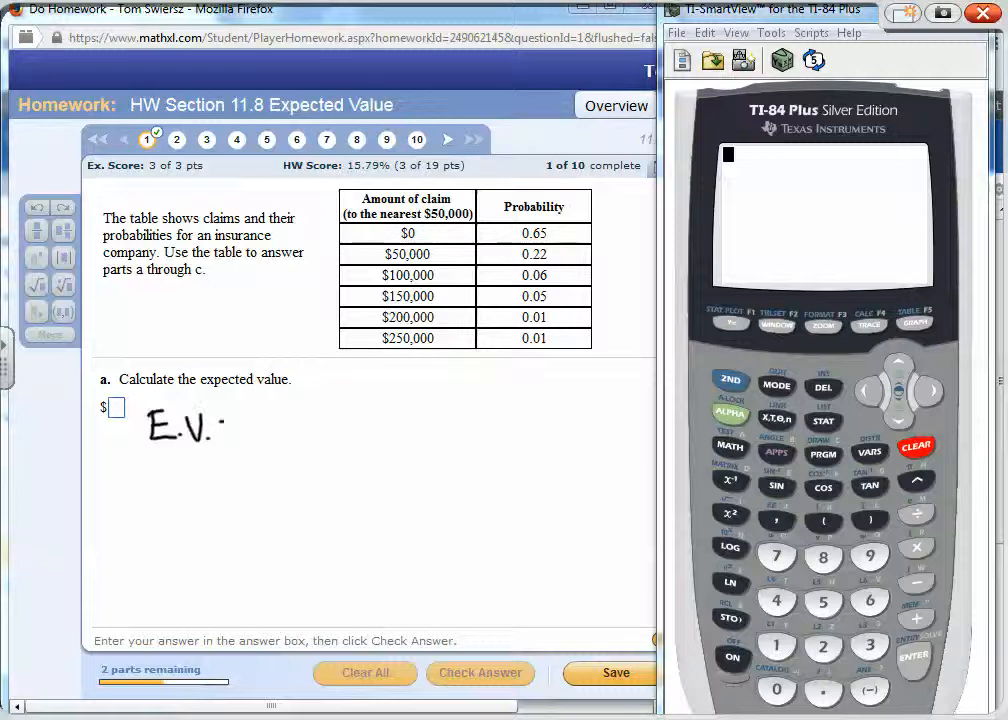
mouse_move(284, 411)
mouse_down()
mouse_move(280, 439)
mouse_move(287, 413)
mouse_move(322, 452)
mouse_up()
click(304, 426)
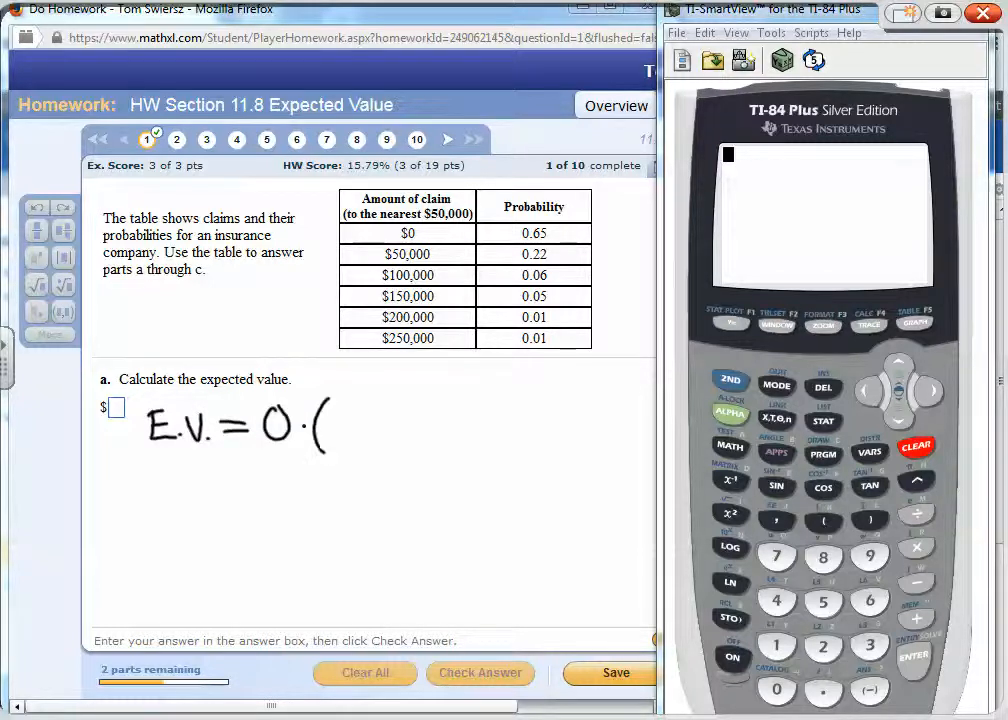
mouse_move(348, 410)
mouse_down()
mouse_move(338, 428)
mouse_move(390, 428)
mouse_move(445, 447)
mouse_move(464, 416)
mouse_up()
drag(478, 421, 493, 467)
drag(510, 428, 550, 428)
mouse_move(587, 417)
mouse_down()
mouse_move(578, 464)
mouse_move(616, 450)
mouse_move(636, 475)
mouse_up()
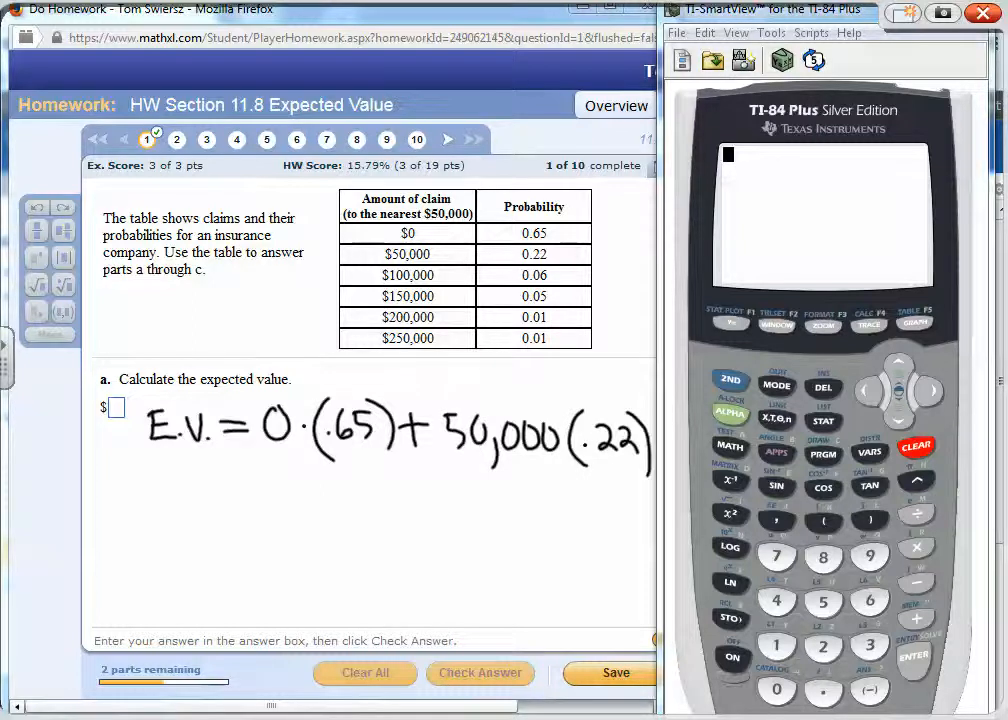
- Handwrite + 100,000(.06) + on a second line of the formula and leave the ink mode
mouse_move(236, 502)
mouse_down()
mouse_move(267, 502)
mouse_move(285, 520)
mouse_move(300, 487)
mouse_move(322, 487)
mouse_up()
drag(346, 510, 344, 534)
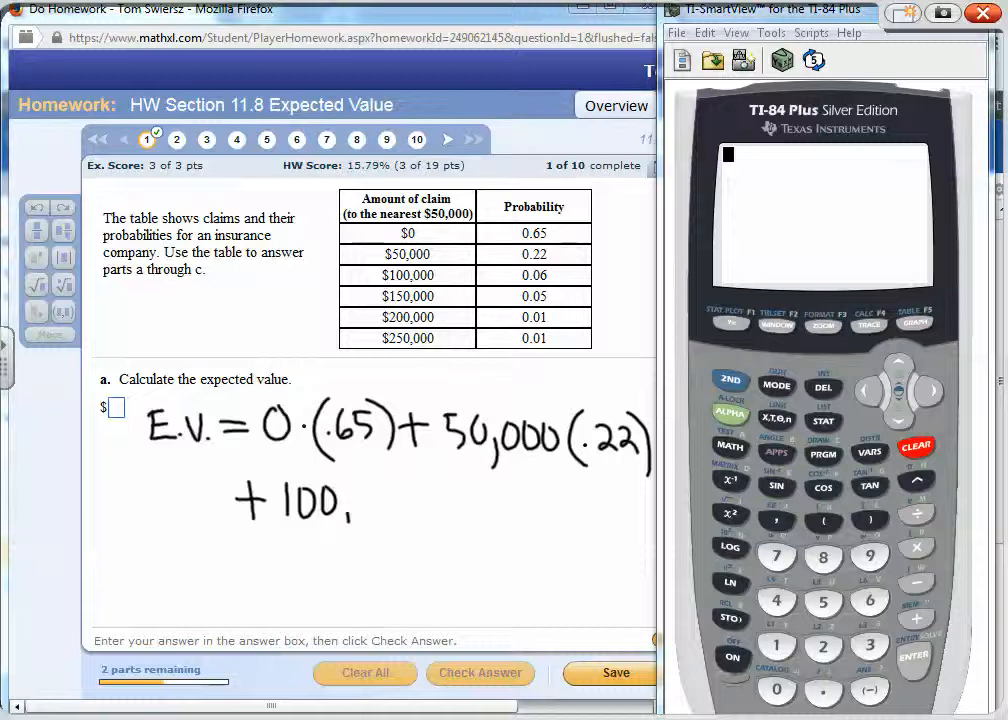
mouse_move(363, 488)
mouse_down()
mouse_move(386, 487)
mouse_move(438, 530)
mouse_move(458, 496)
mouse_up()
mouse_move(479, 491)
mouse_down()
mouse_move(474, 512)
mouse_move(487, 533)
mouse_up()
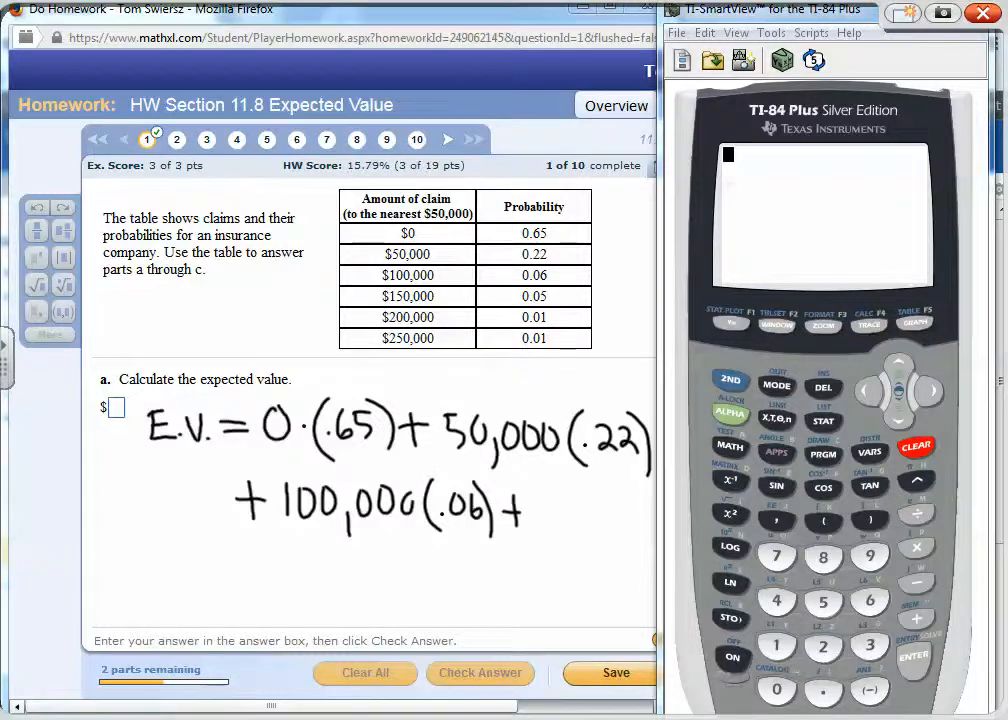
right_click(594, 453)
click(666, 570)
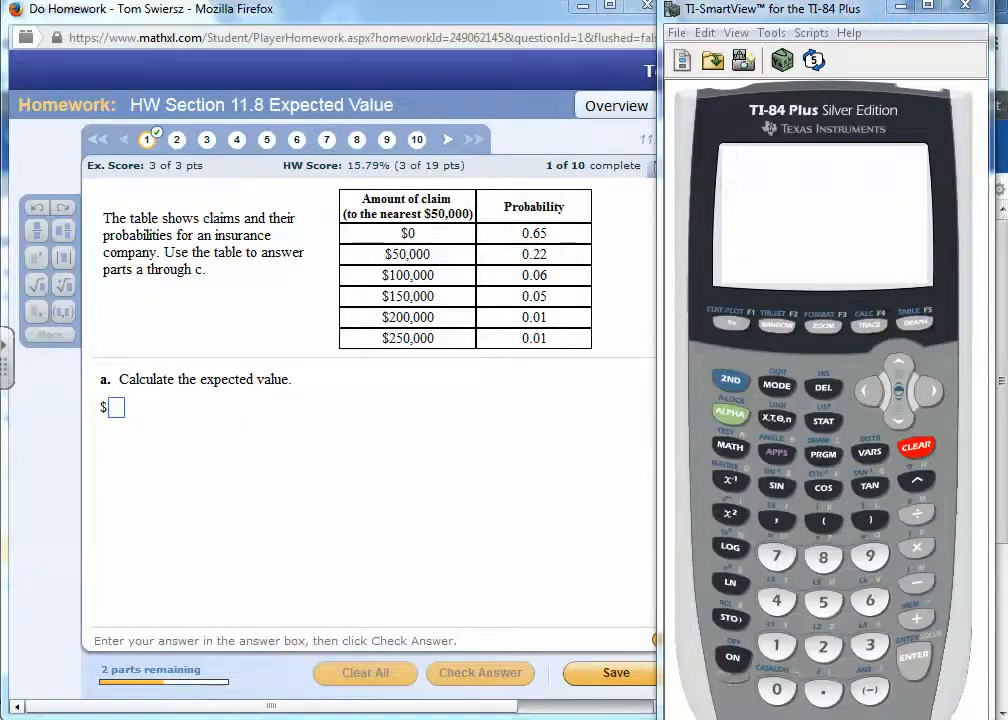
- Enter the first product, 0*.65, in the TI-84 calculator
click(777, 690)
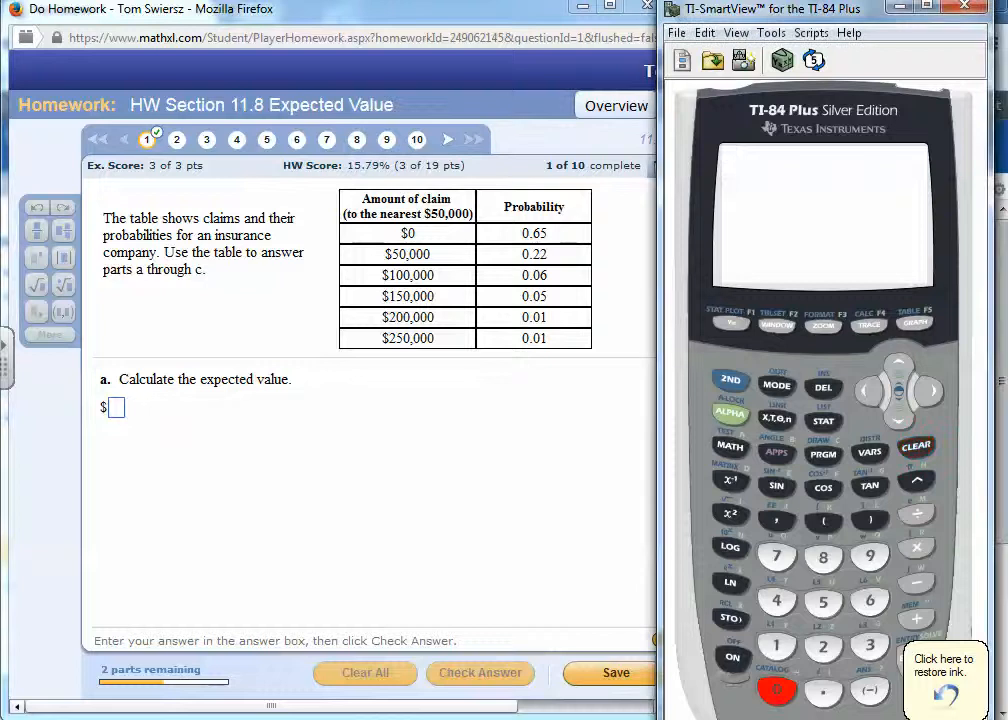
click(916, 547)
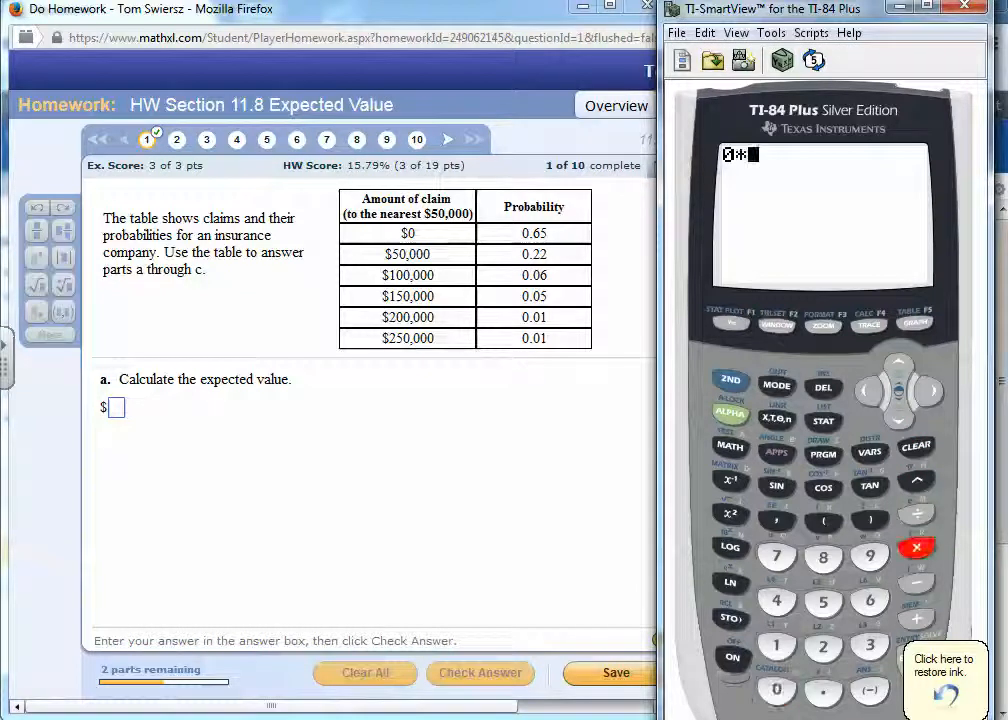
click(823, 690)
click(869, 600)
click(823, 602)
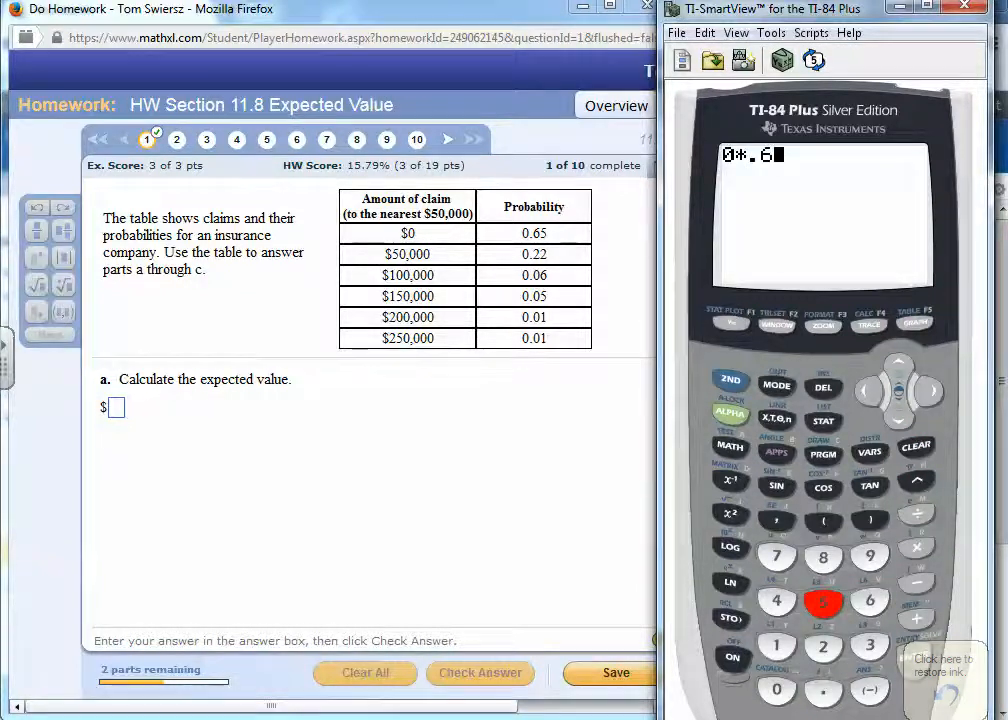
- Add the $50,000 claim's term to the calculator expression: +50000*.22
click(916, 617)
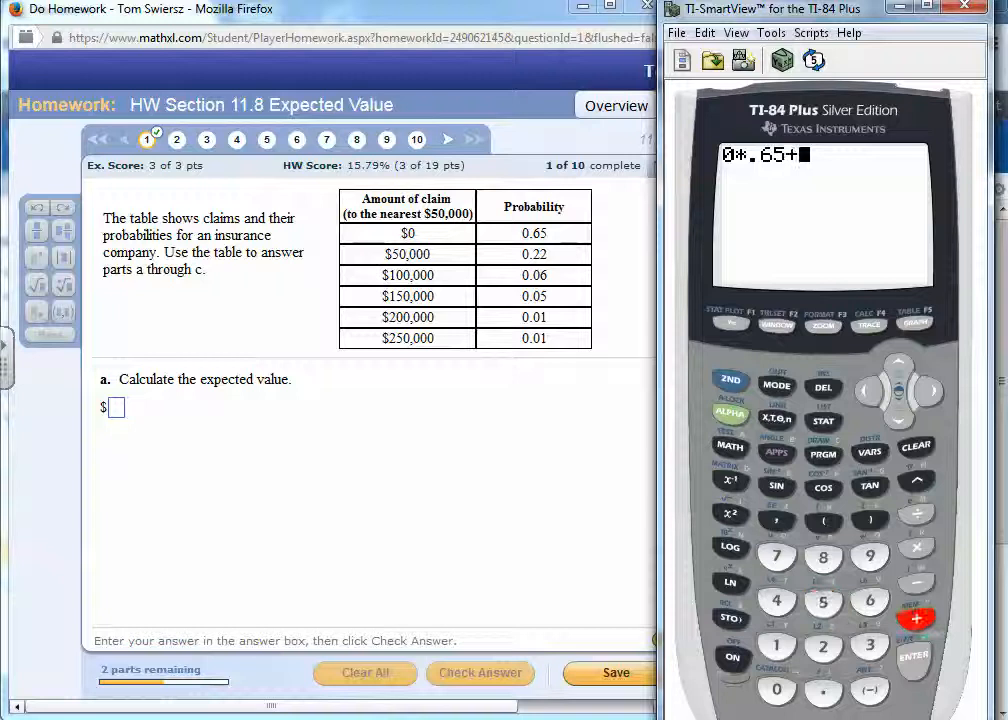
click(823, 602)
click(776, 689)
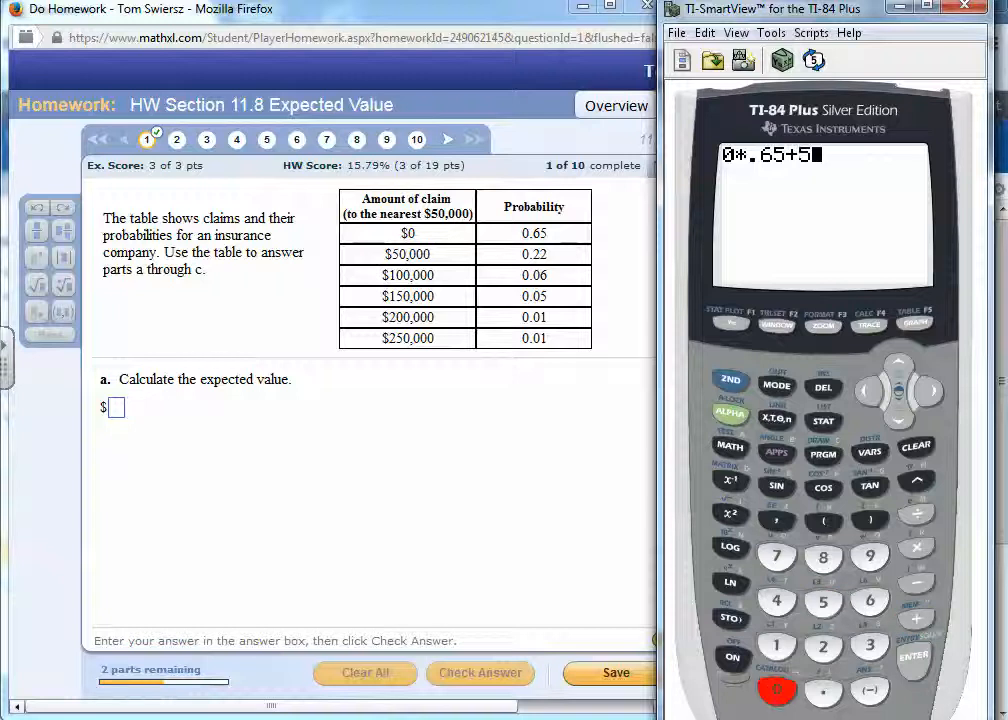
click(776, 689)
click(776, 689)
click(776, 689)
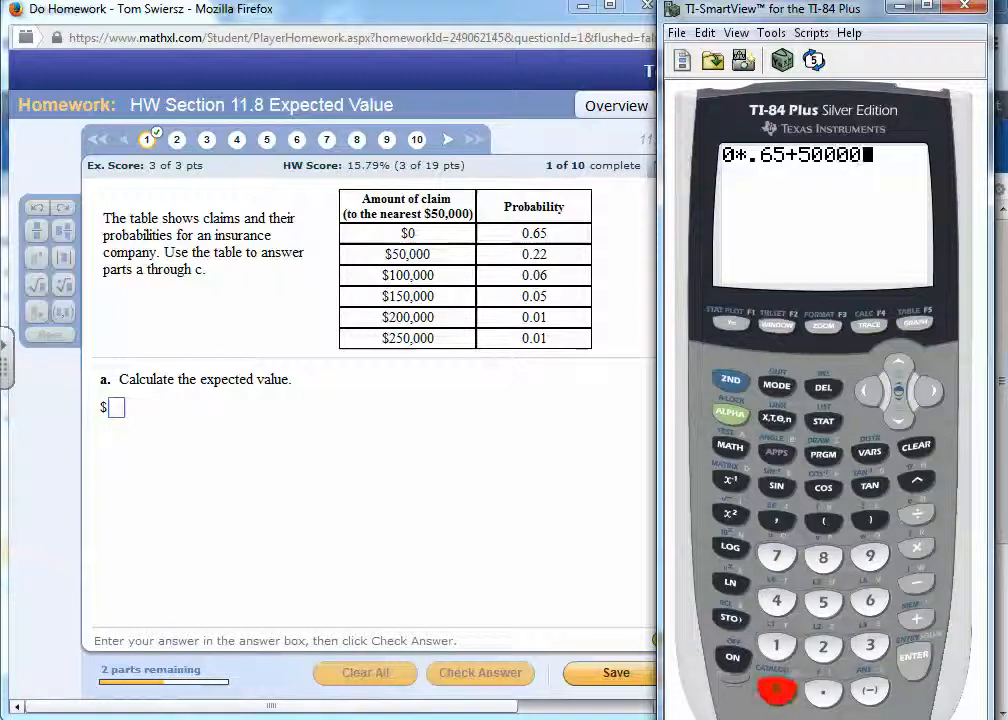
click(916, 547)
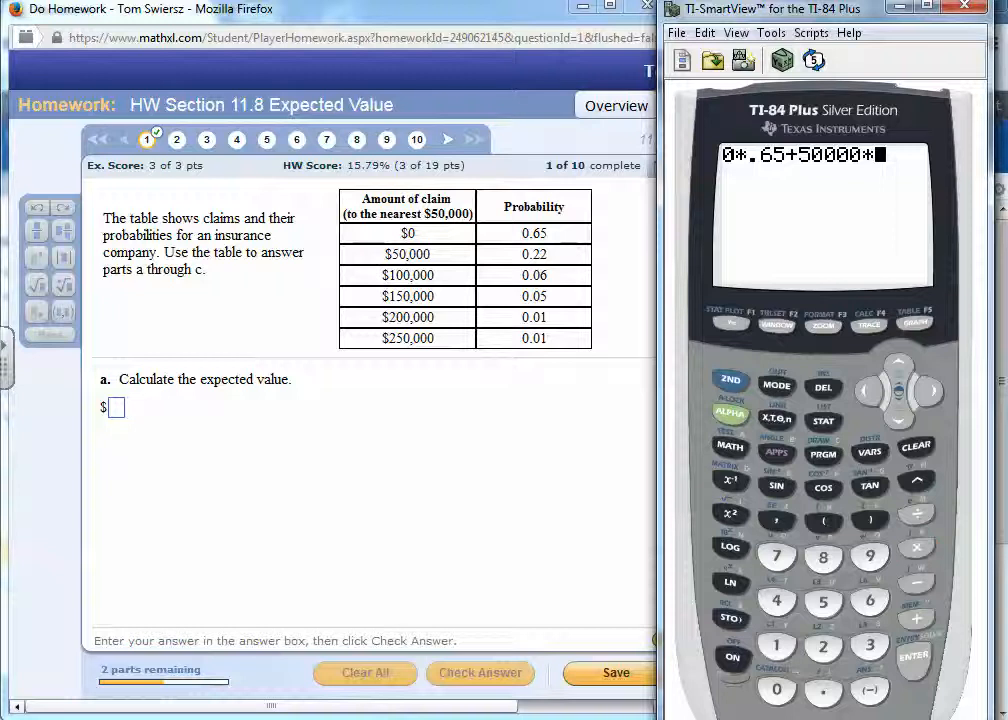
click(823, 689)
click(823, 646)
click(823, 646)
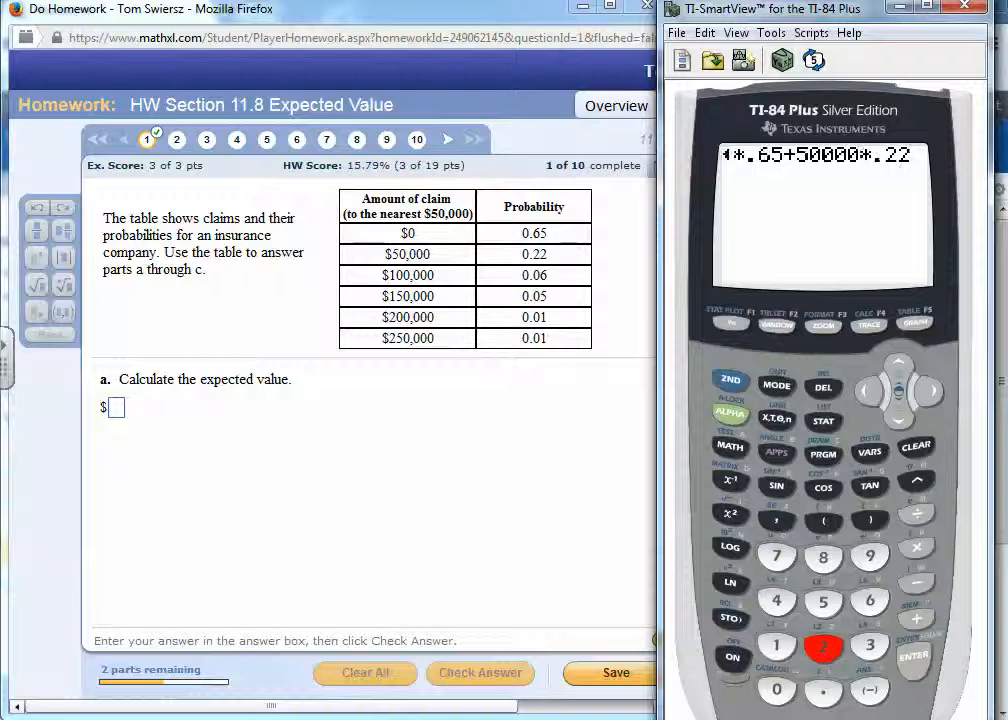
- Append the $100,000 claim's term to the calculator expression: +100000*.06
click(918, 617)
click(776, 646)
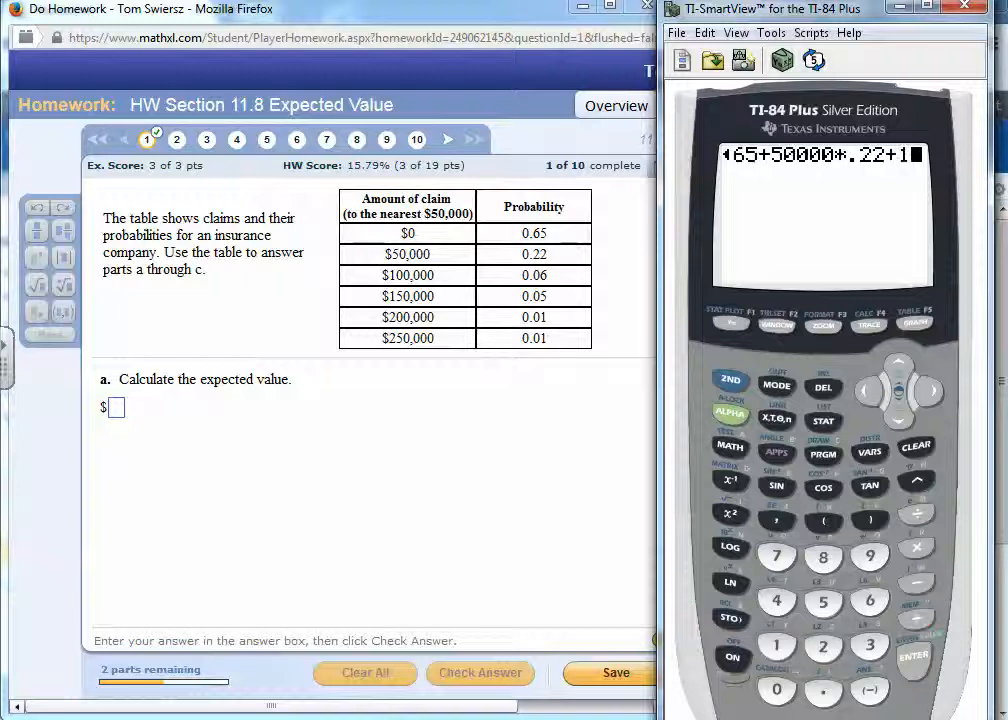
click(776, 689)
click(776, 689)
click(776, 689)
click(776, 689)
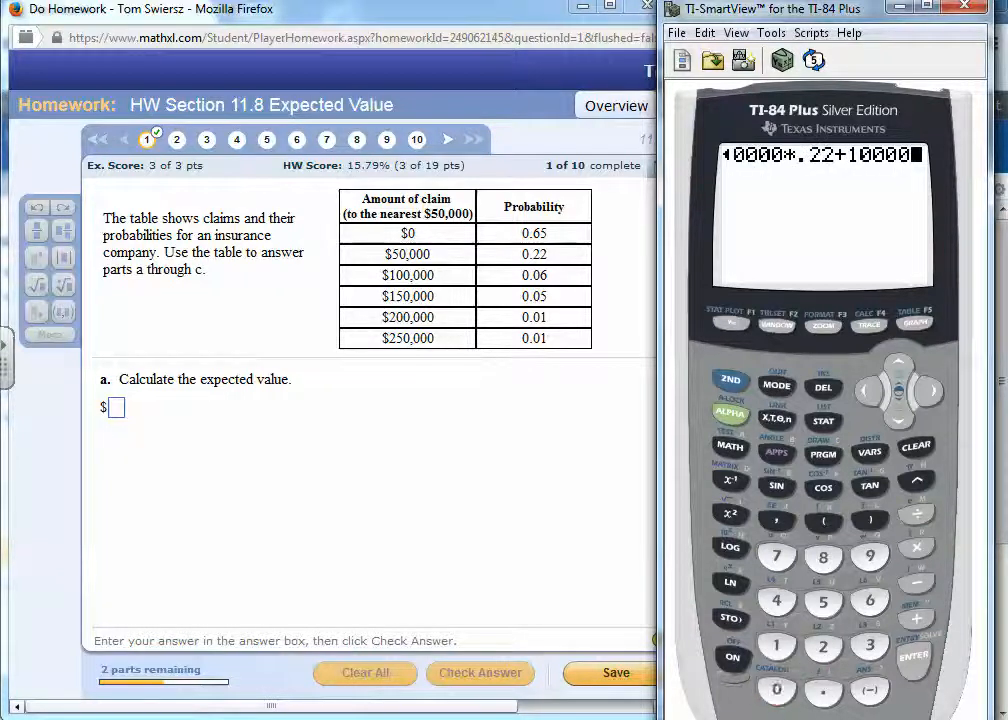
click(776, 689)
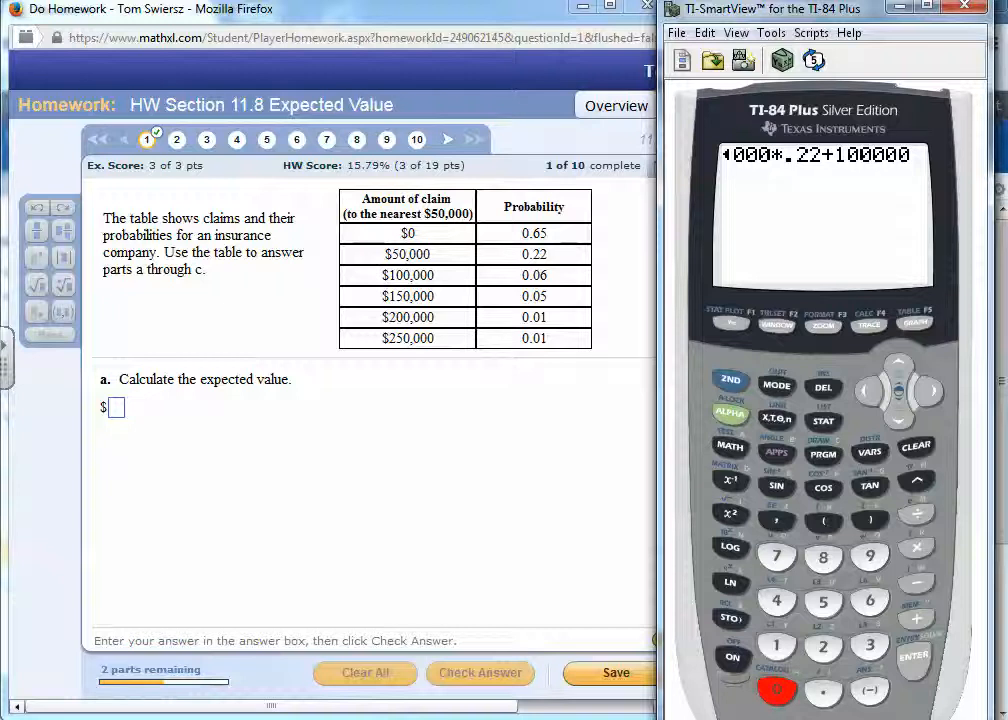
click(916, 547)
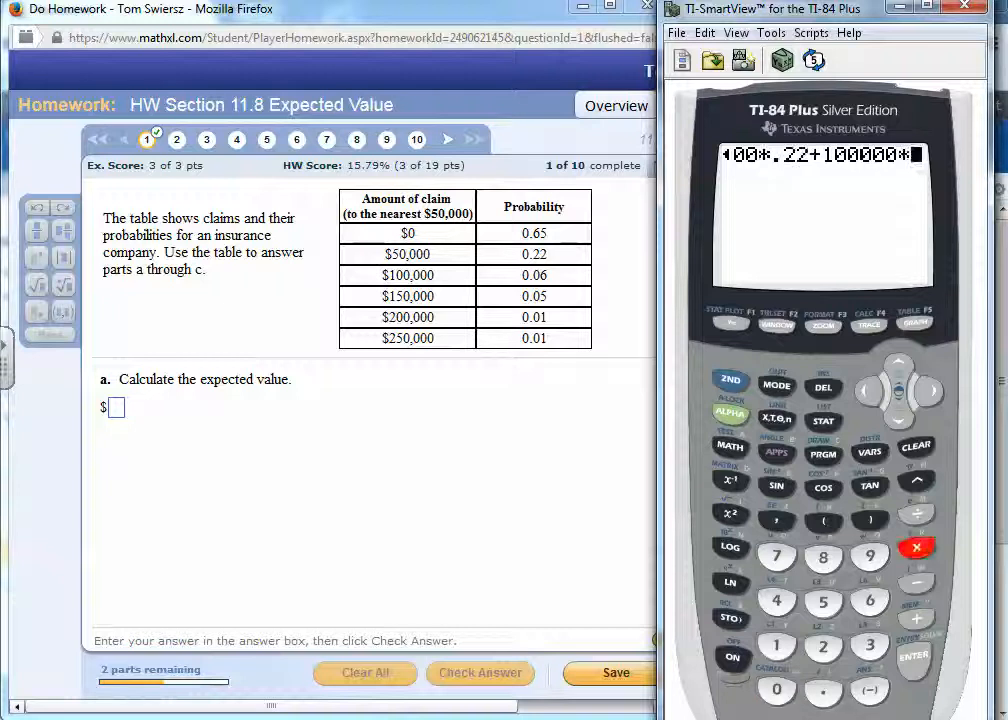
click(823, 689)
click(776, 689)
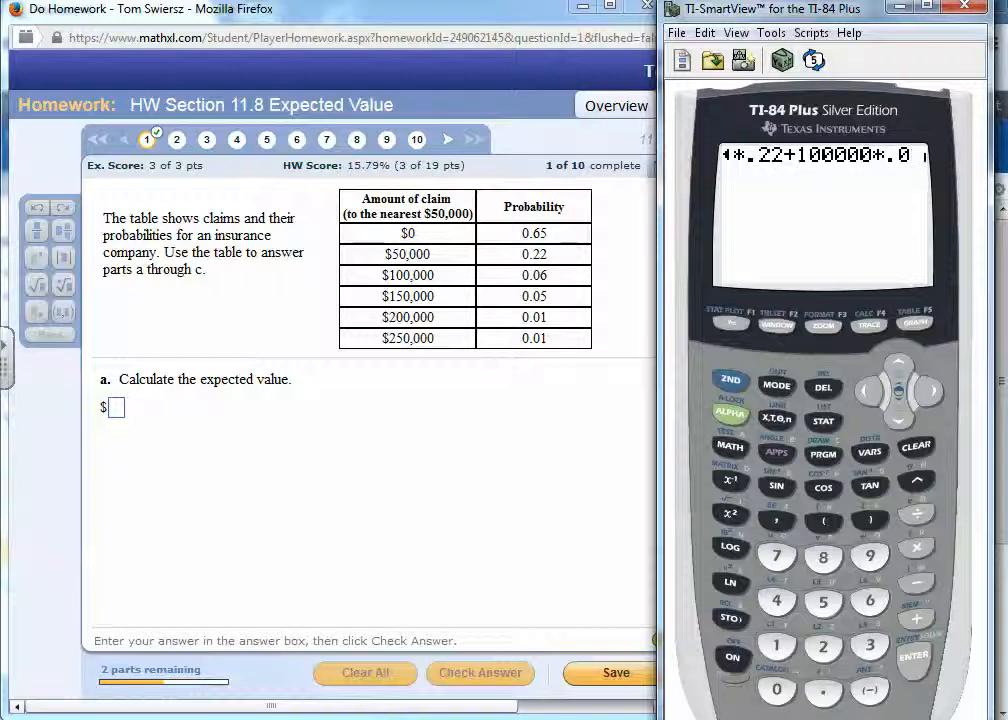
click(869, 600)
- Append the $150,000 claim's term to the calculator expression: +150000*.05
click(916, 618)
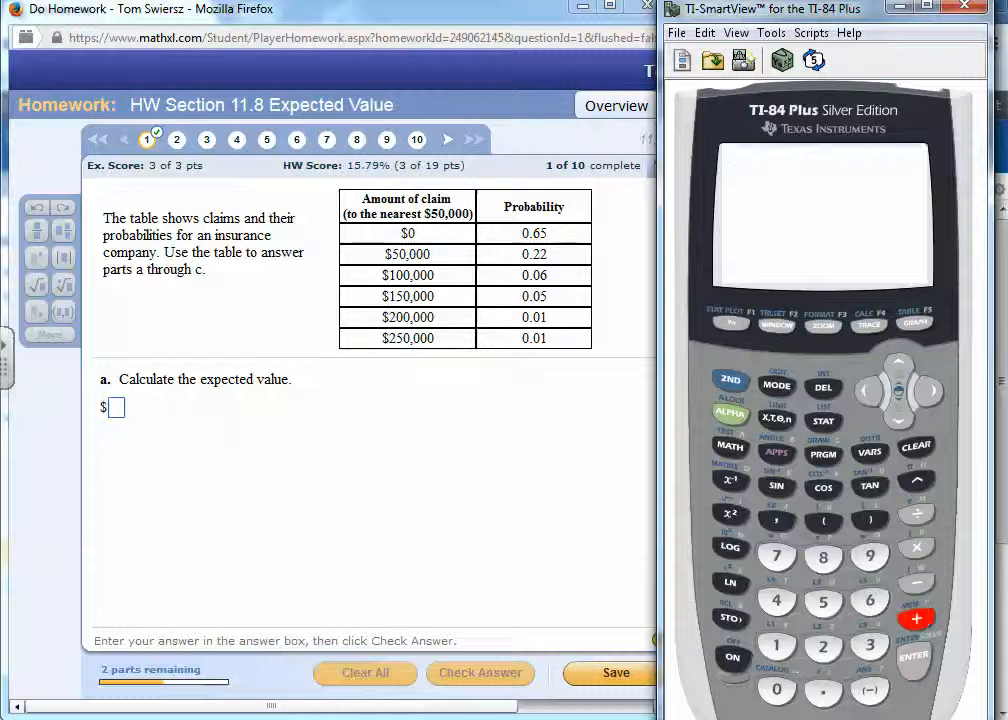
click(776, 645)
click(823, 602)
click(776, 689)
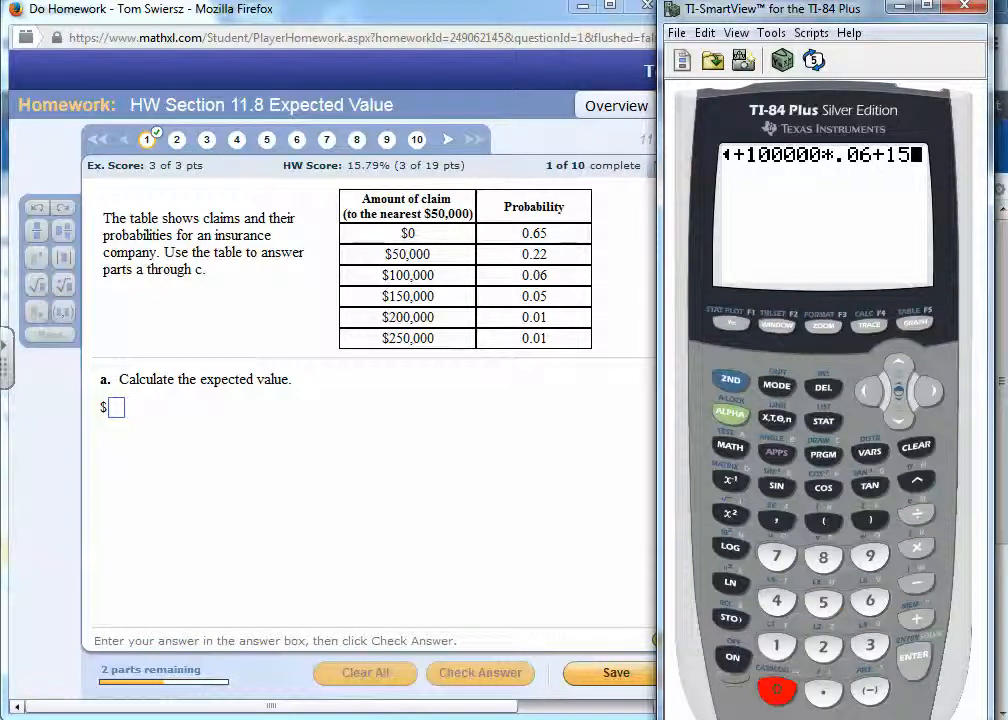
click(776, 689)
click(776, 689)
click(776, 689)
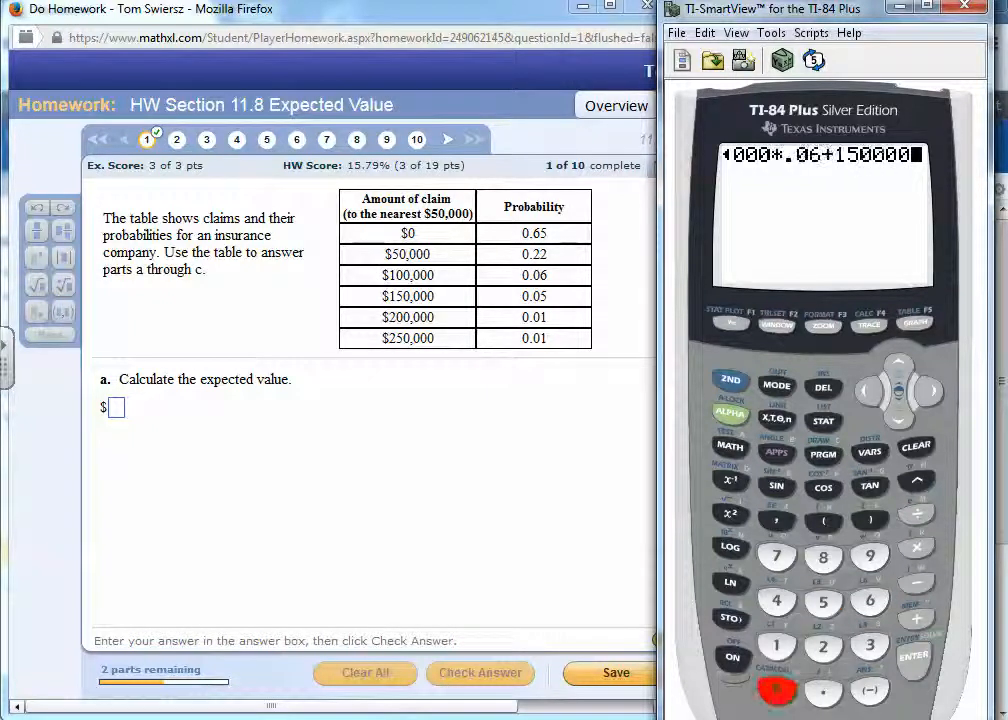
click(916, 547)
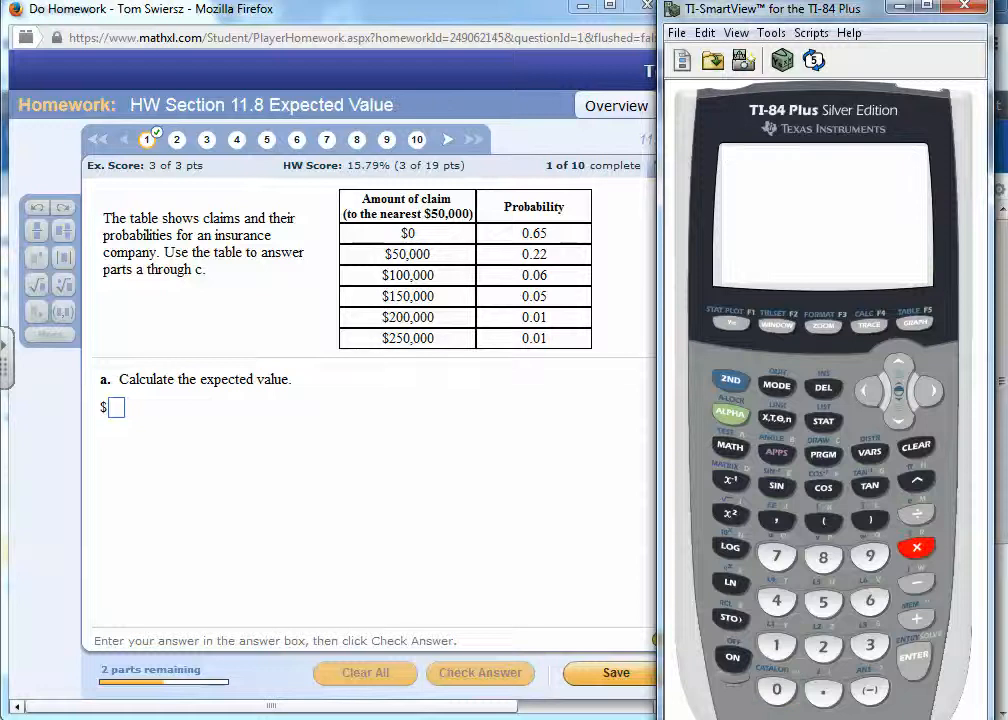
click(823, 689)
click(776, 689)
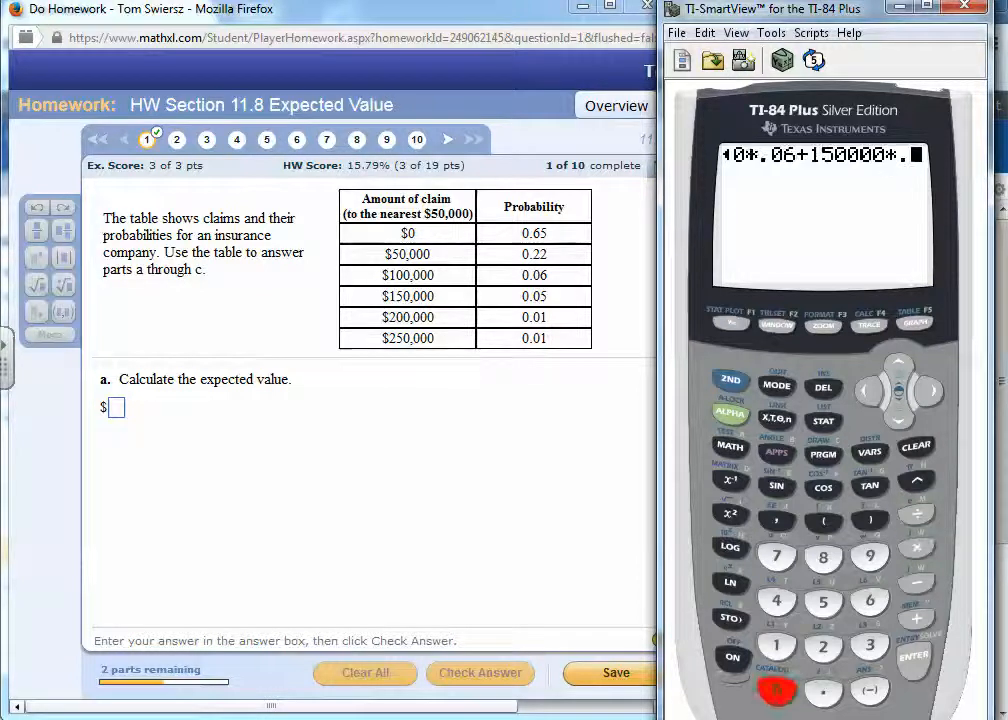
click(823, 602)
- Append the $200,000 claim's term as +200000*.01, correcting the operator after 200000 to multiplication
click(916, 618)
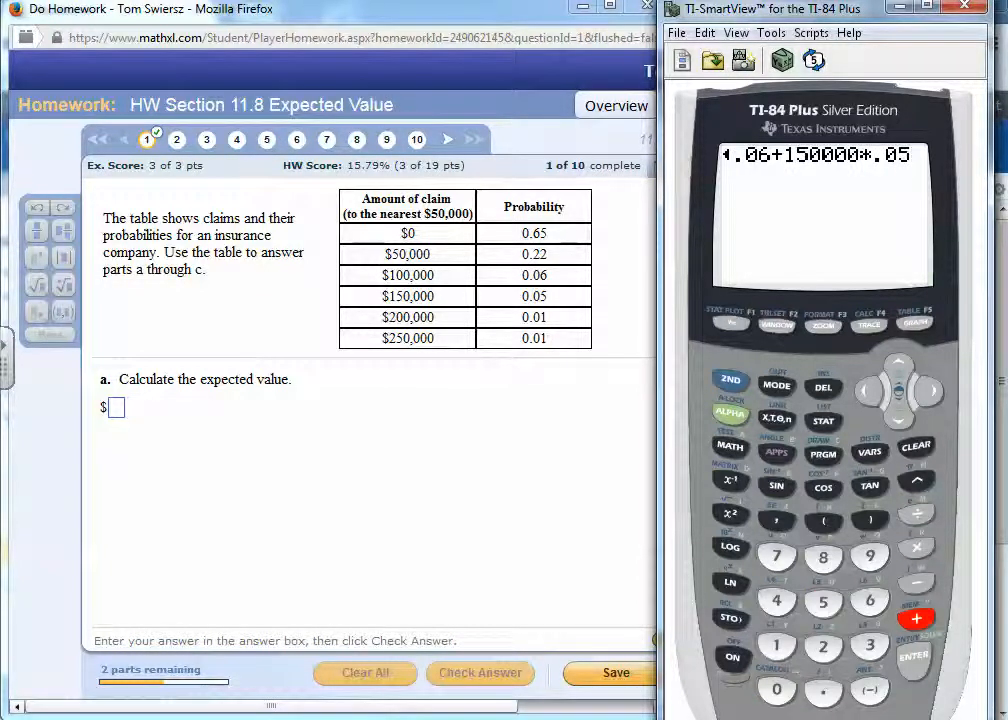
click(823, 646)
click(776, 689)
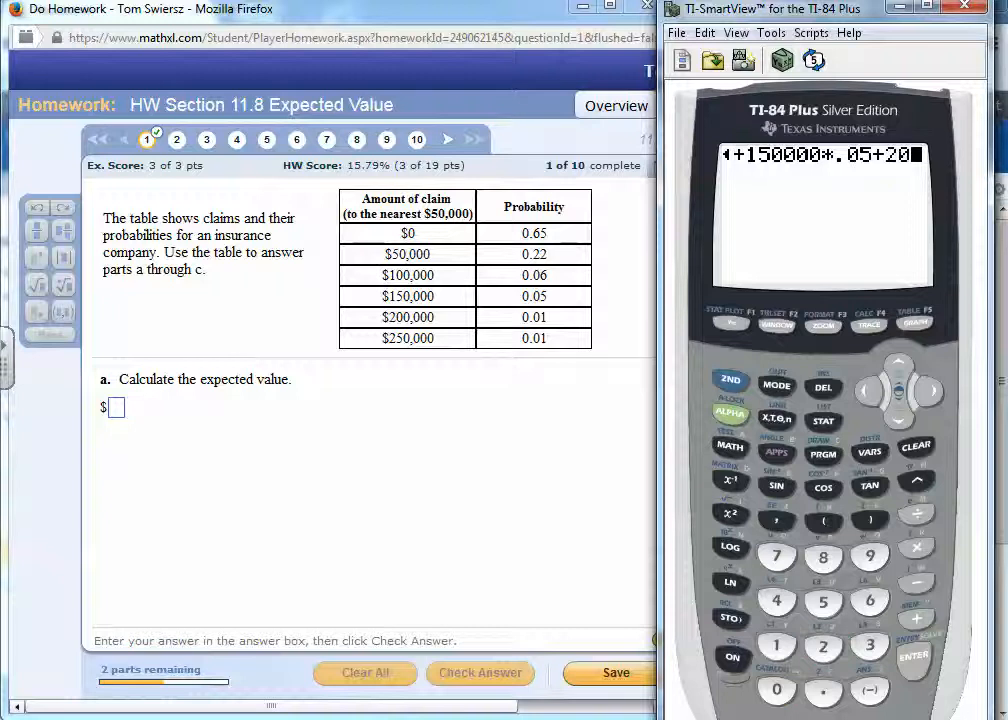
text(000)
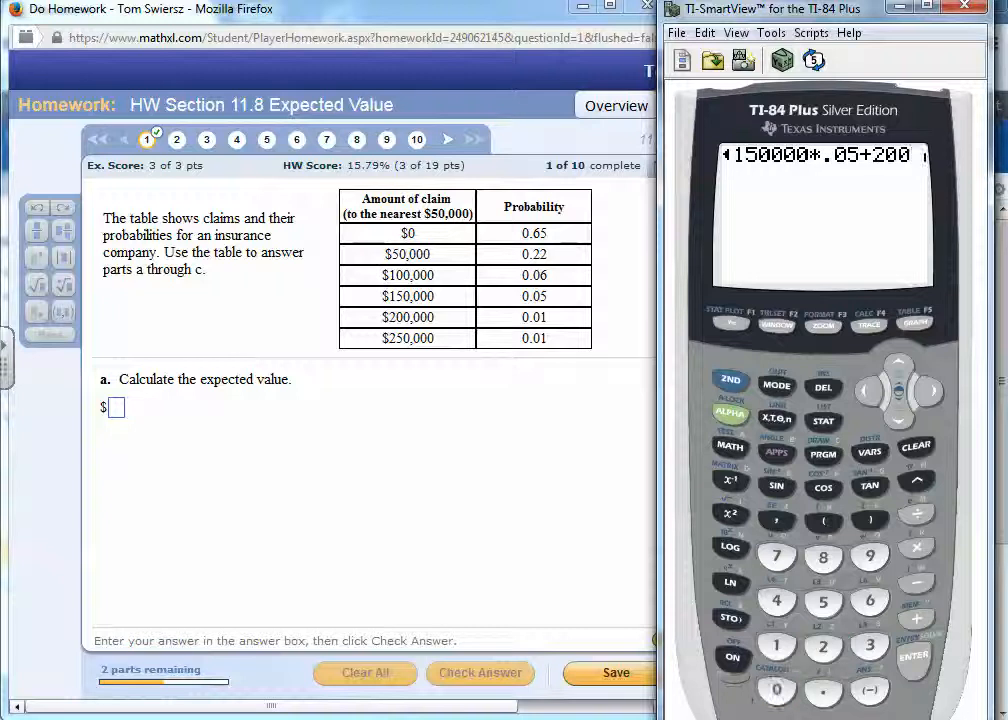
text(0)
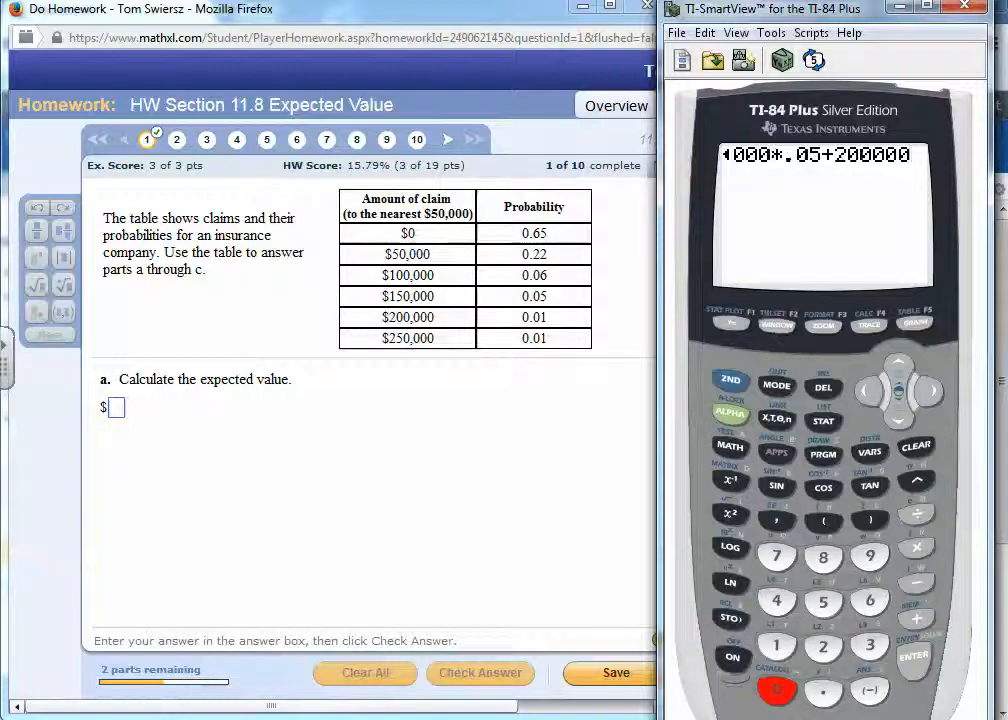
text(+)
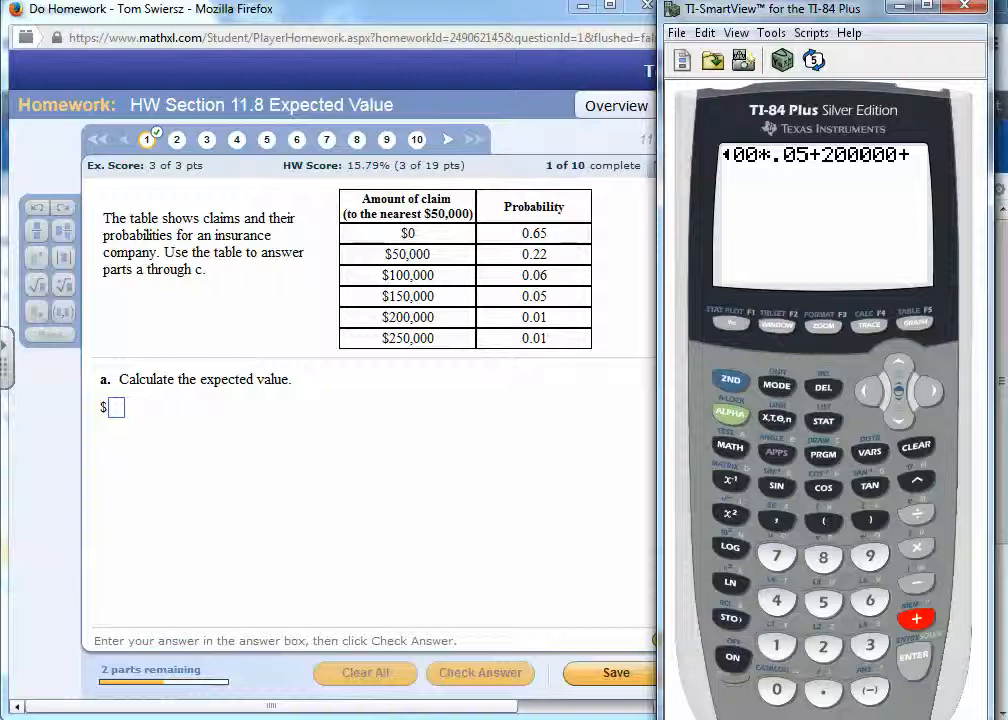
key(Left)
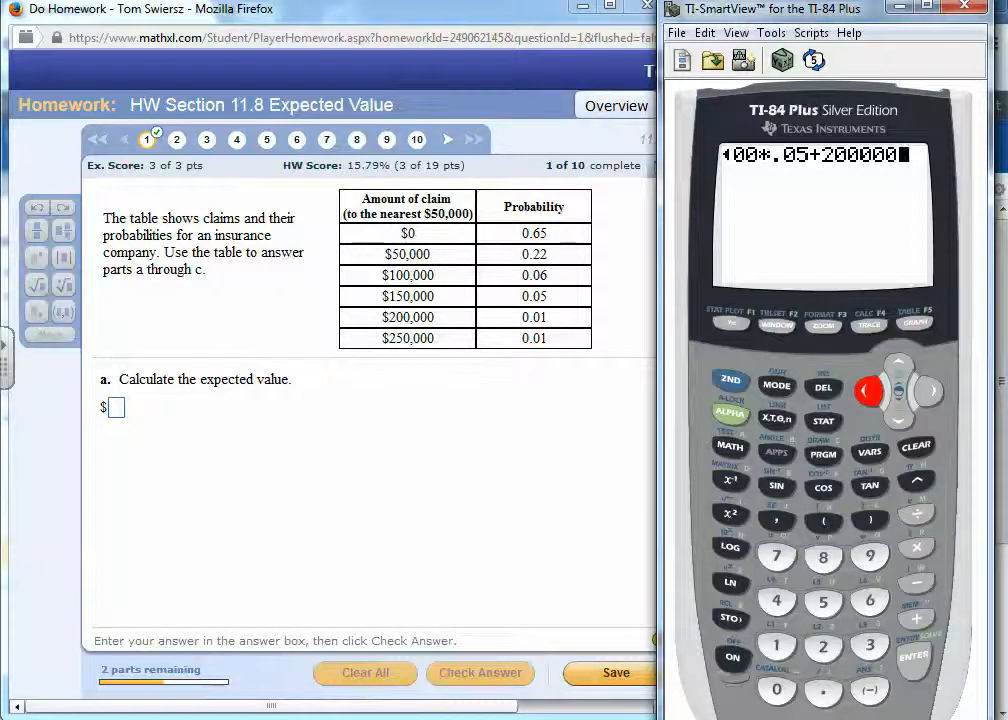
text(*)
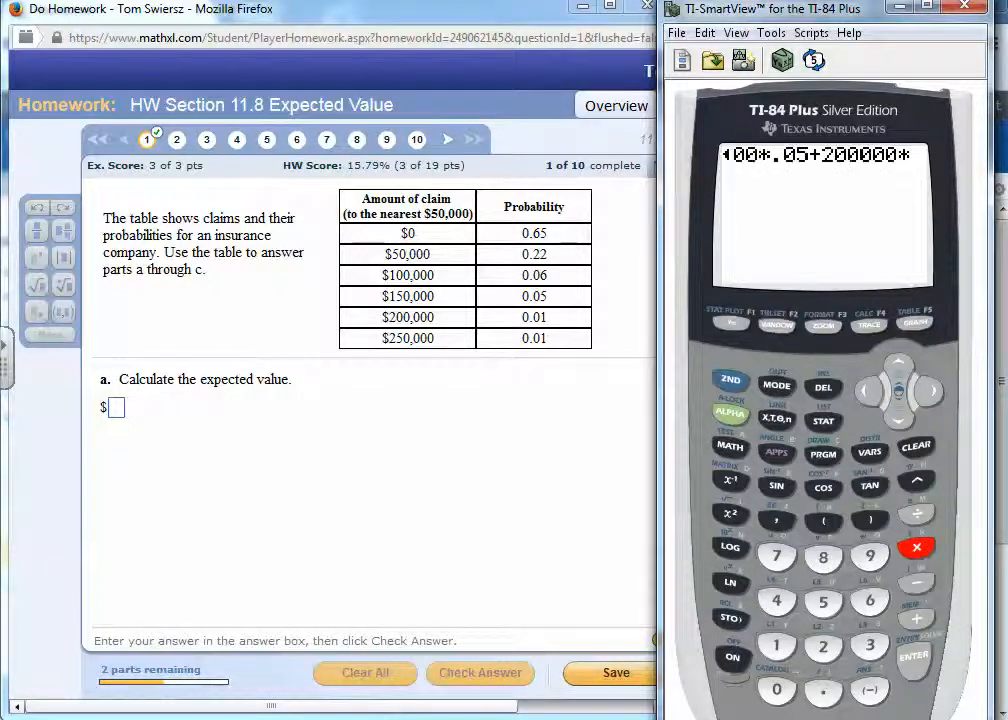
text(.01)
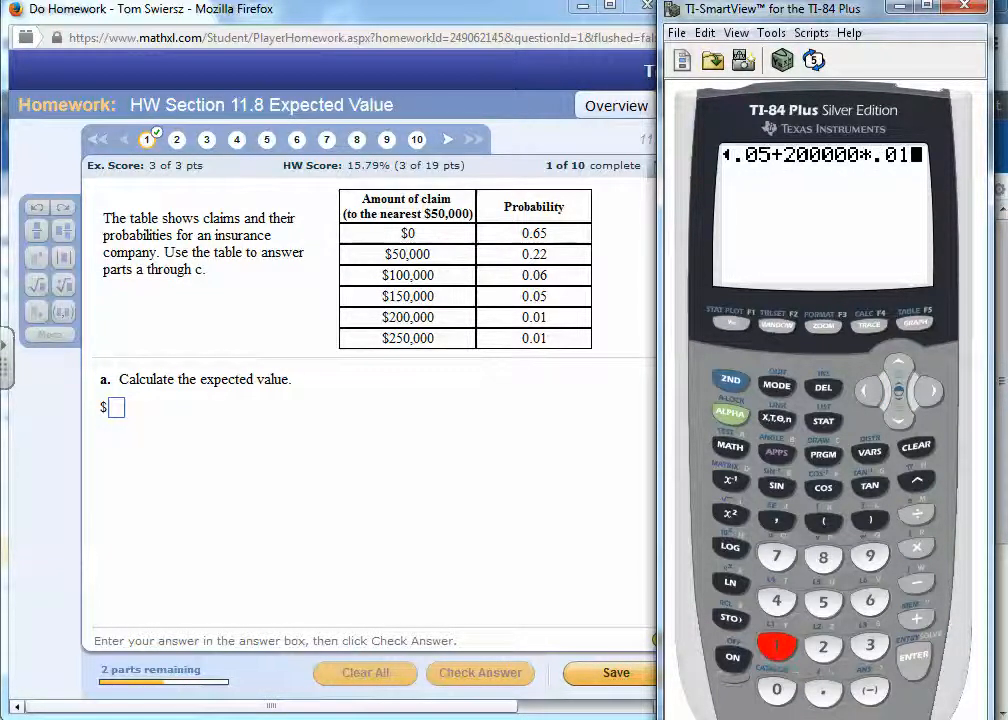
text(+2)
text(5)
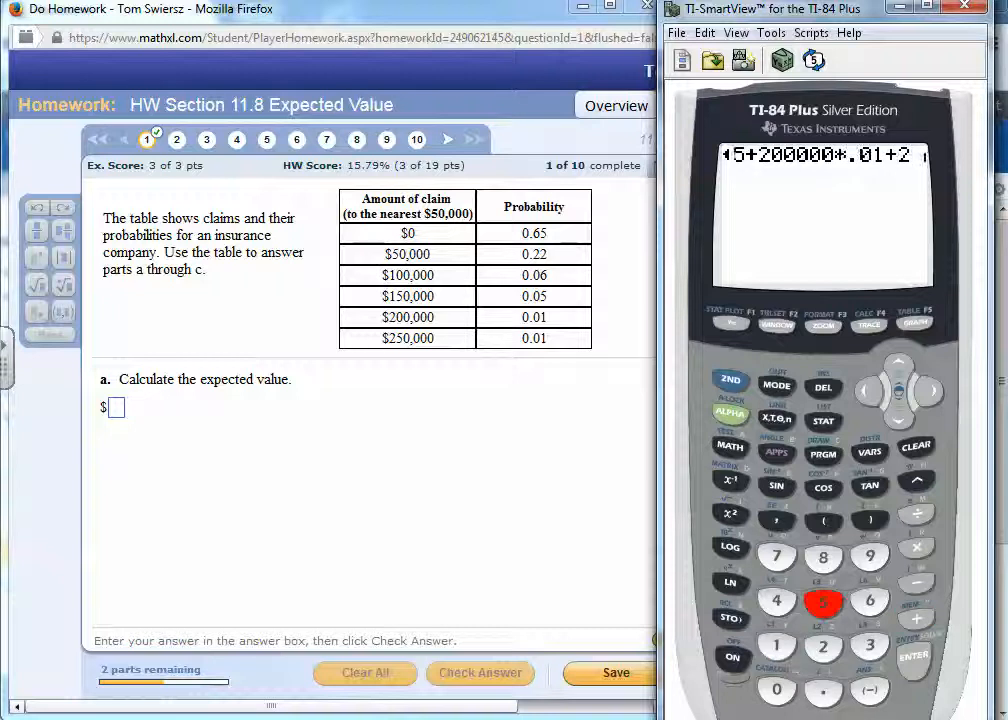
text(00)
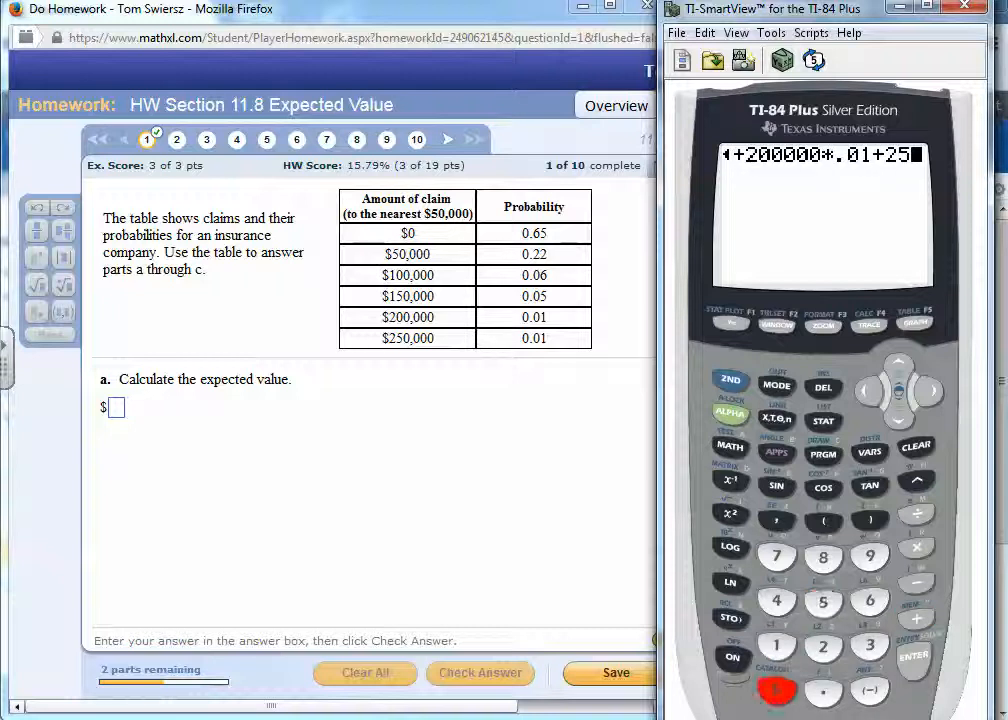
text(00)
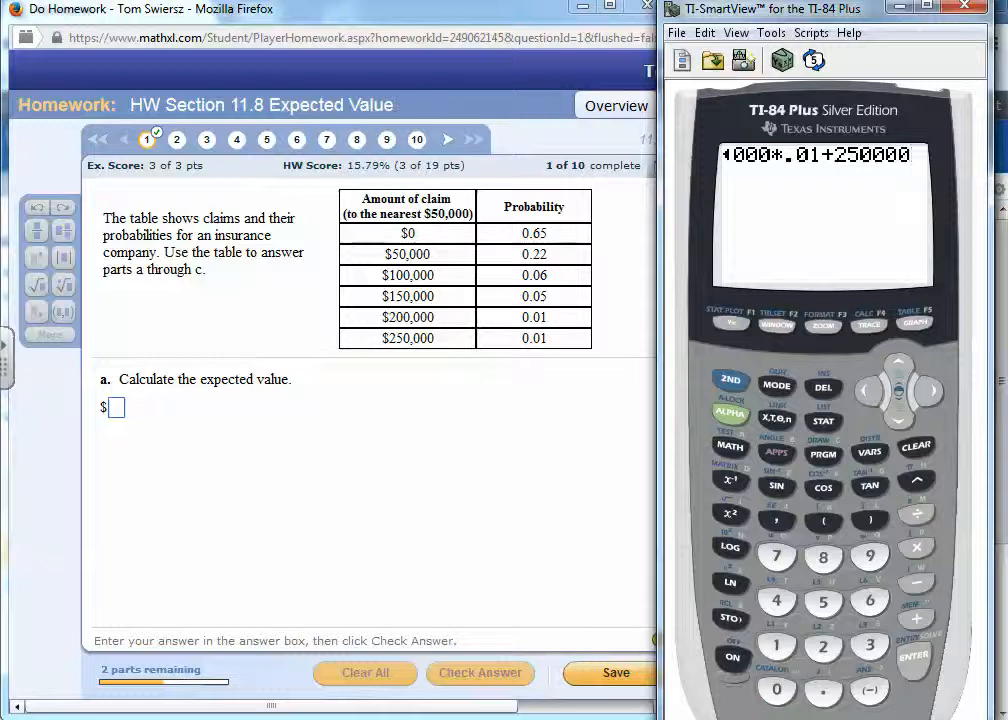
text(*.01)
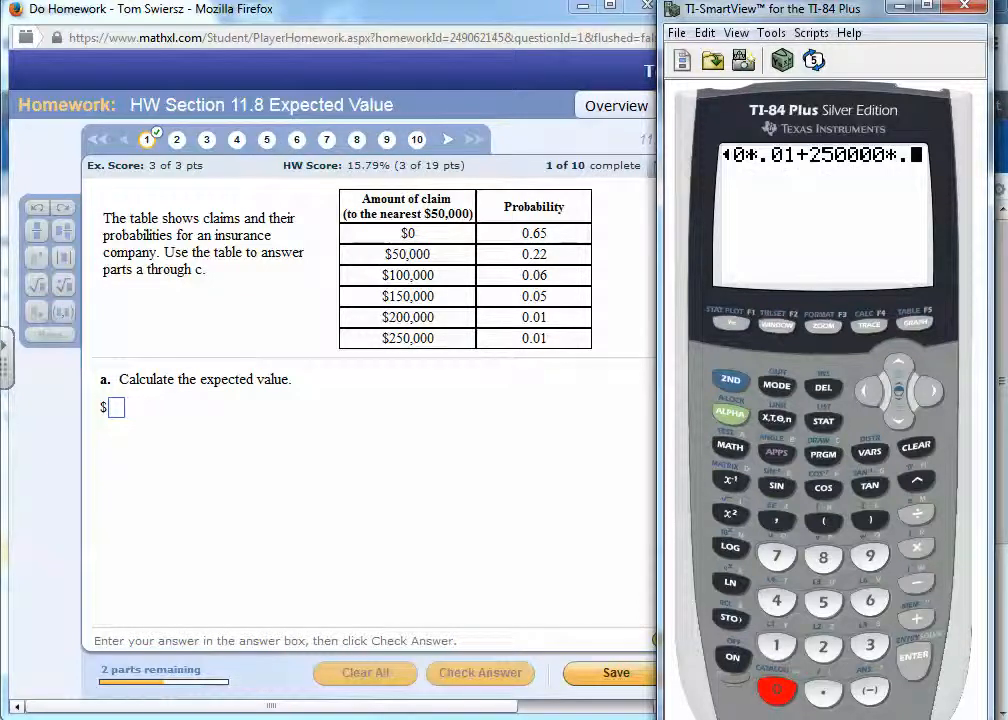
- Append the $250,000 claim's term, +250000*.01, to the calculator expression and evaluate the full sum
key(Return)
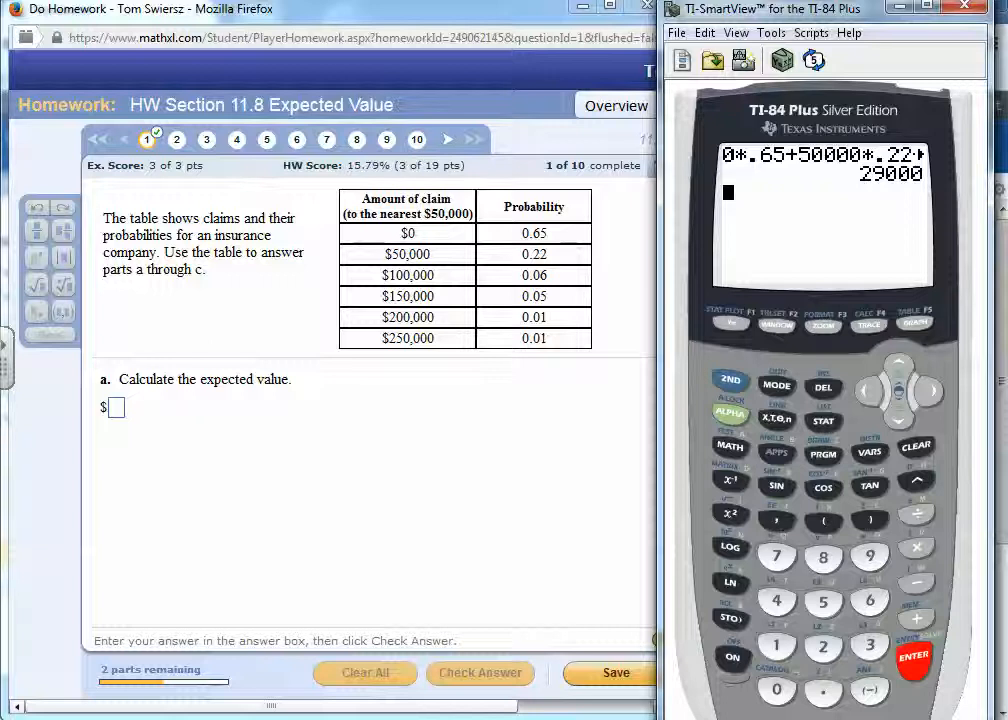
- Enter 29000 as the expected value for part a of the homework question and submit the answer
click(117, 408)
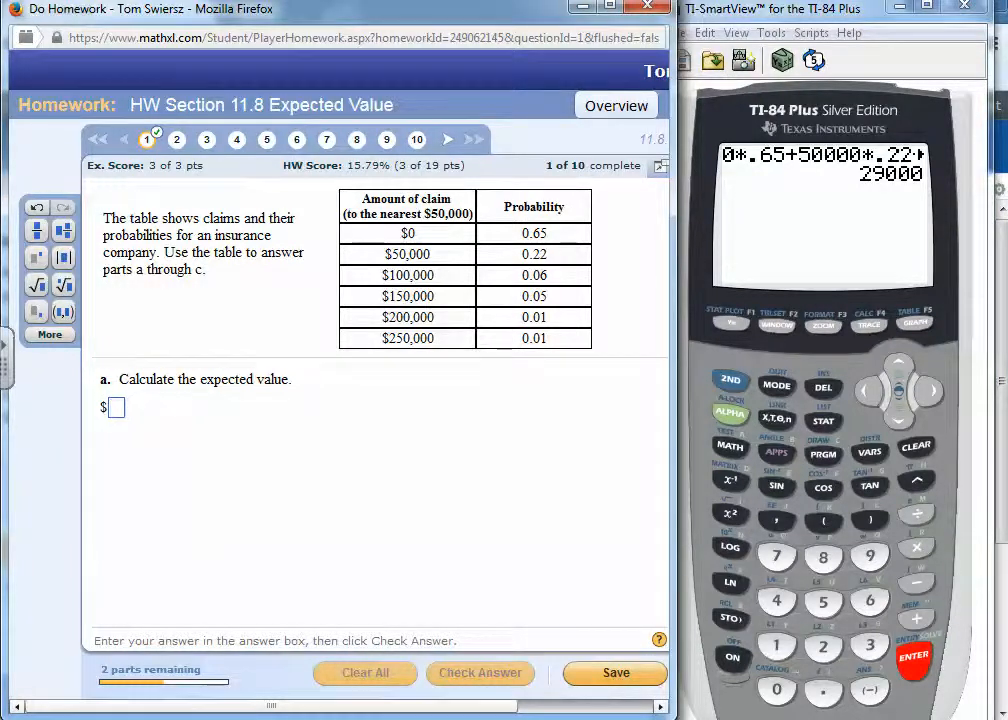
text(29000)
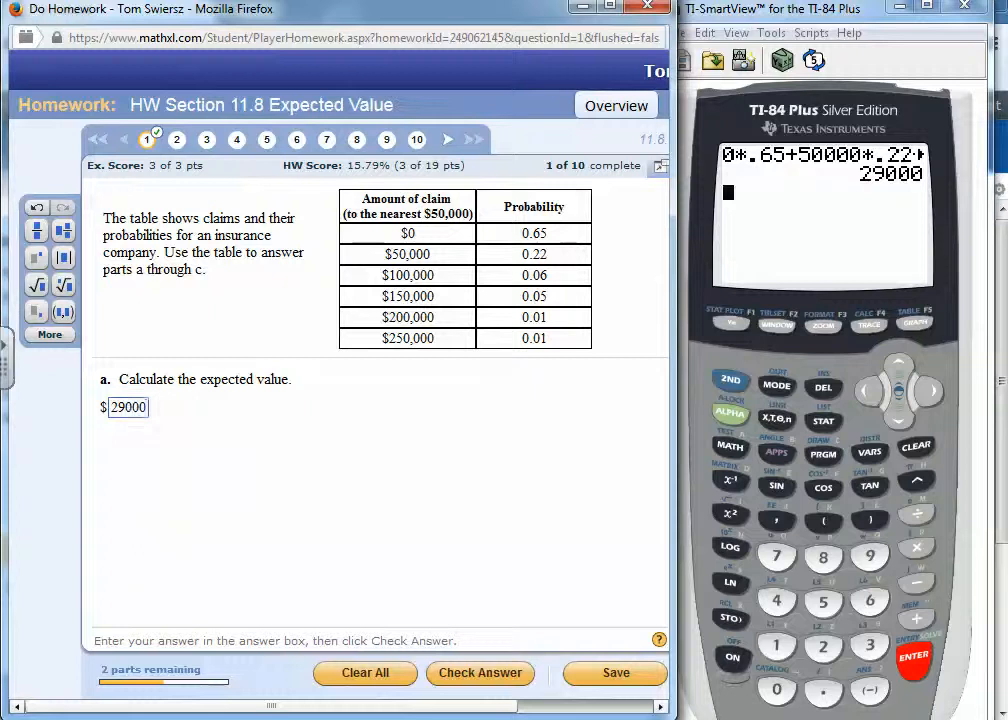
key(Return)
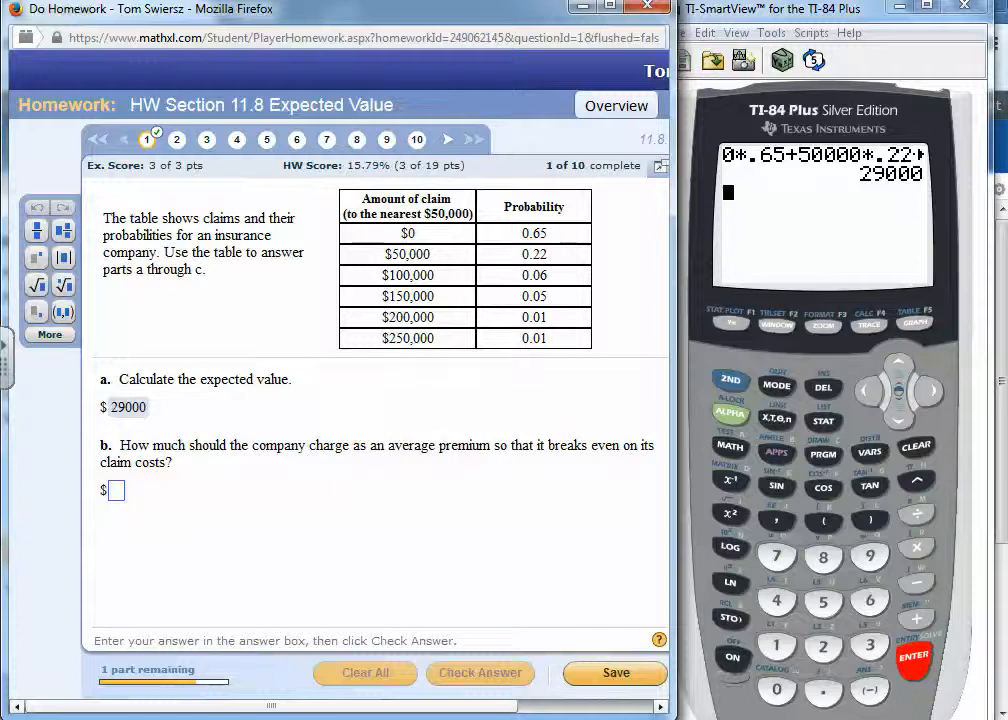
- Clear the calculator's home screen, then open the statistics list editor and empty list L1
click(915, 447)
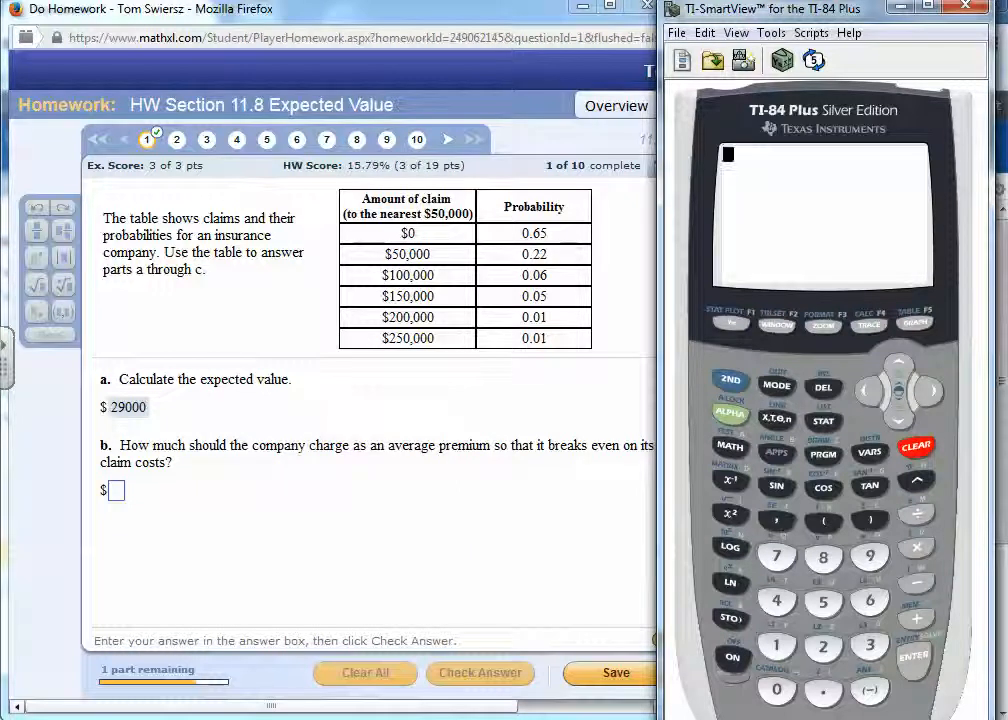
click(823, 421)
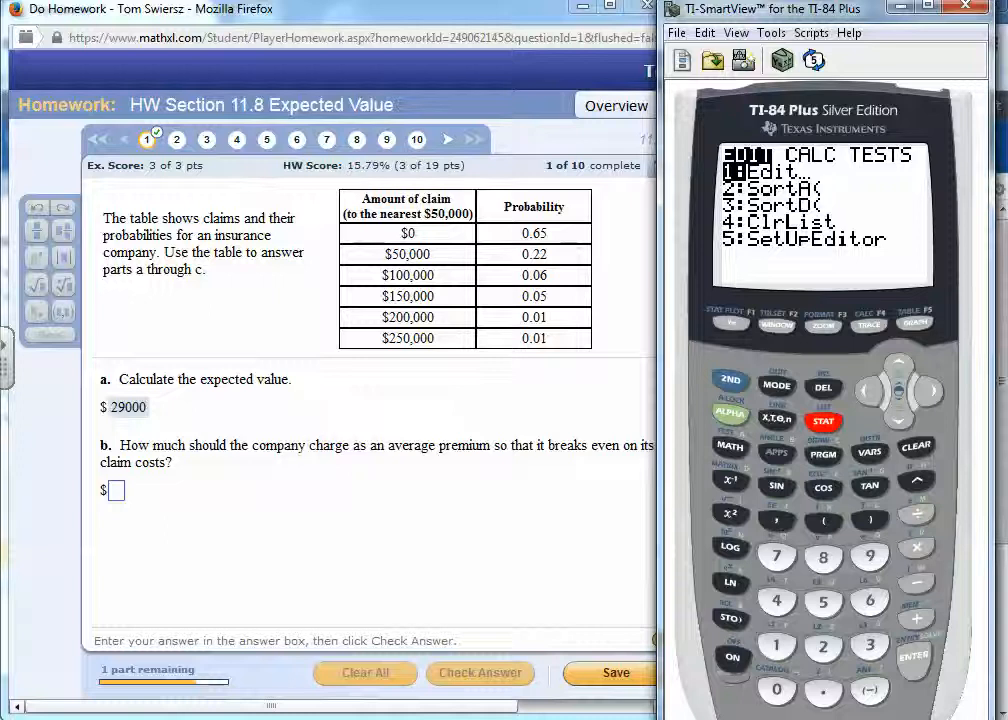
key(Return)
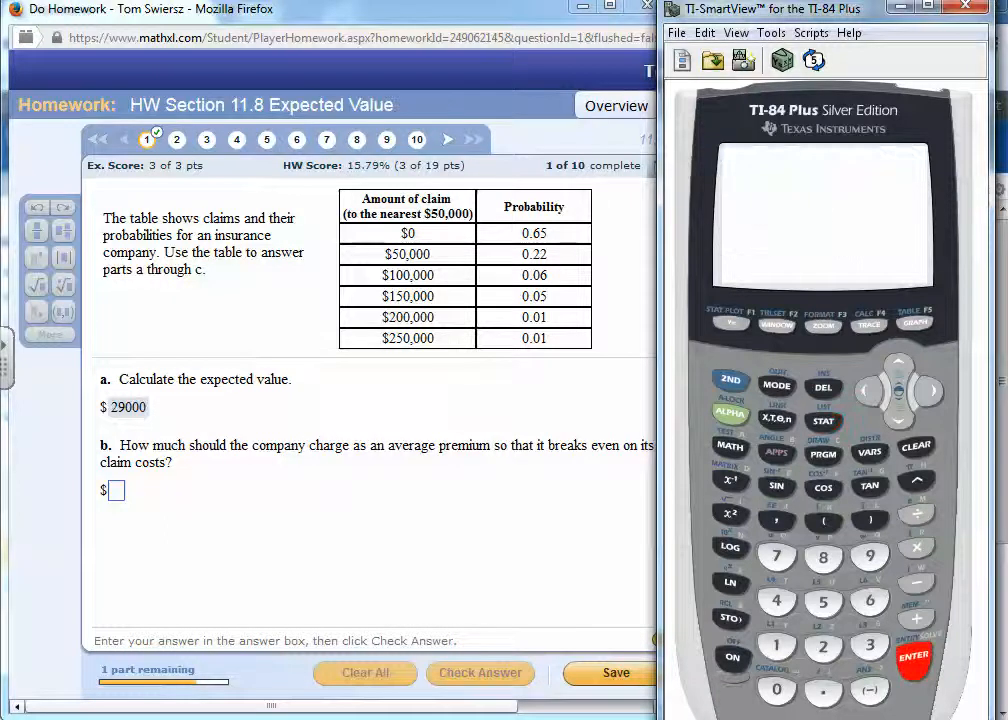
key(Left)
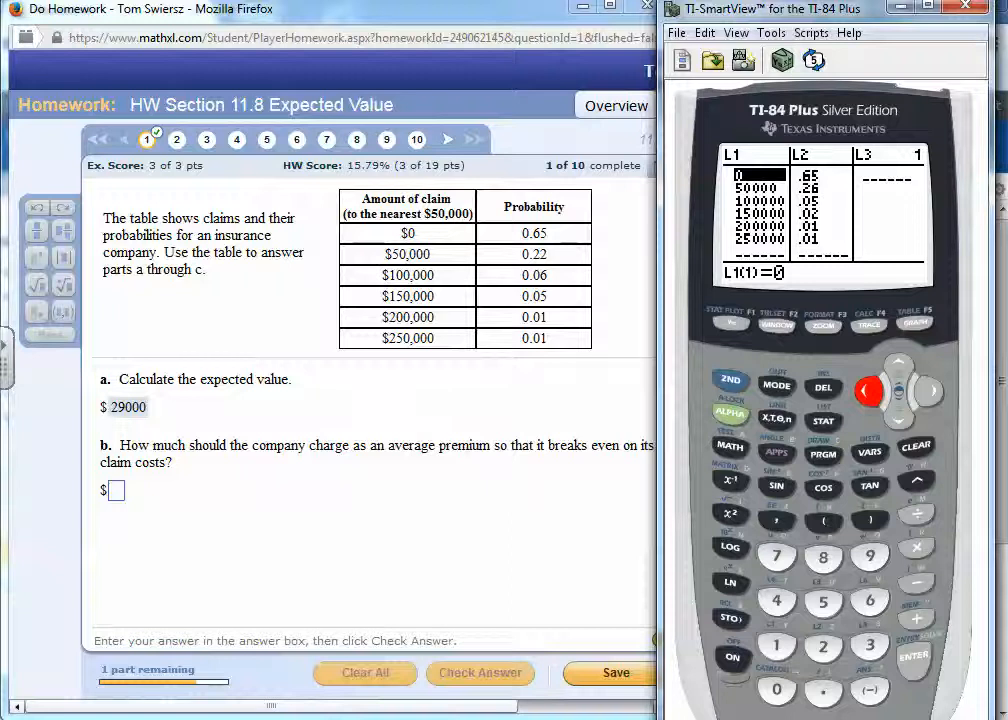
key(Up)
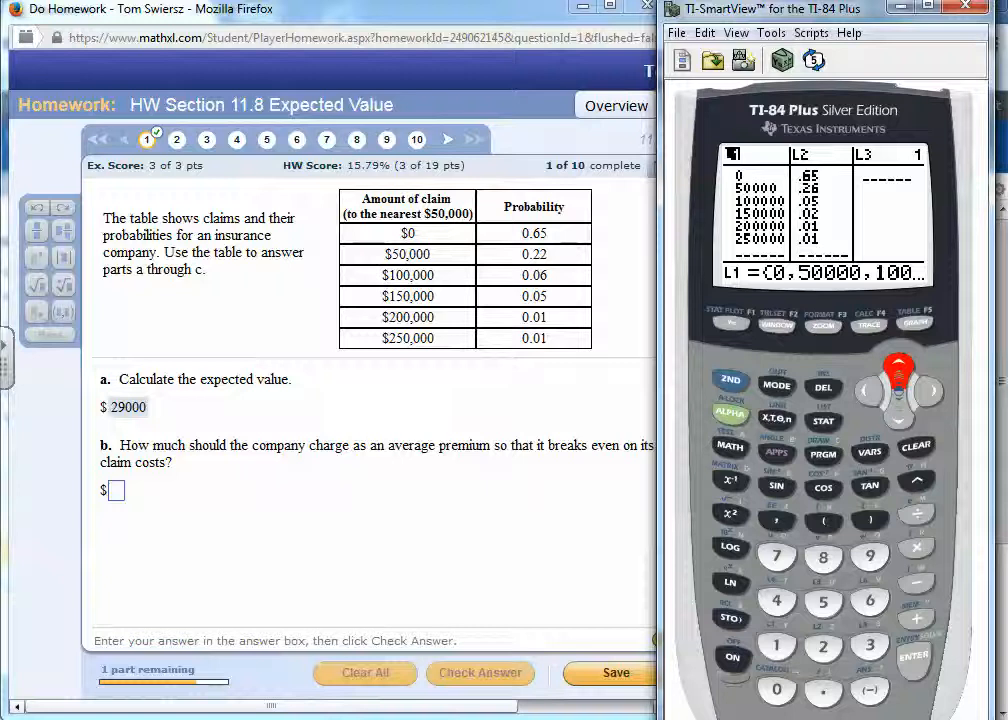
click(915, 447)
key(Return)
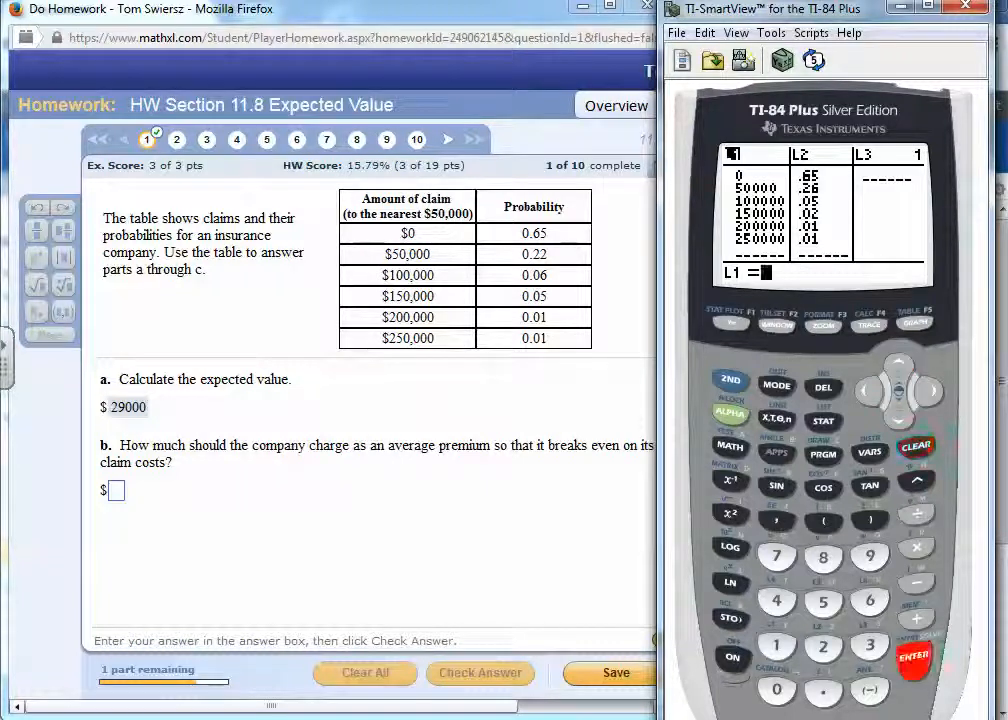
- Empty list L2 in the calculator's list editor
key(Right)
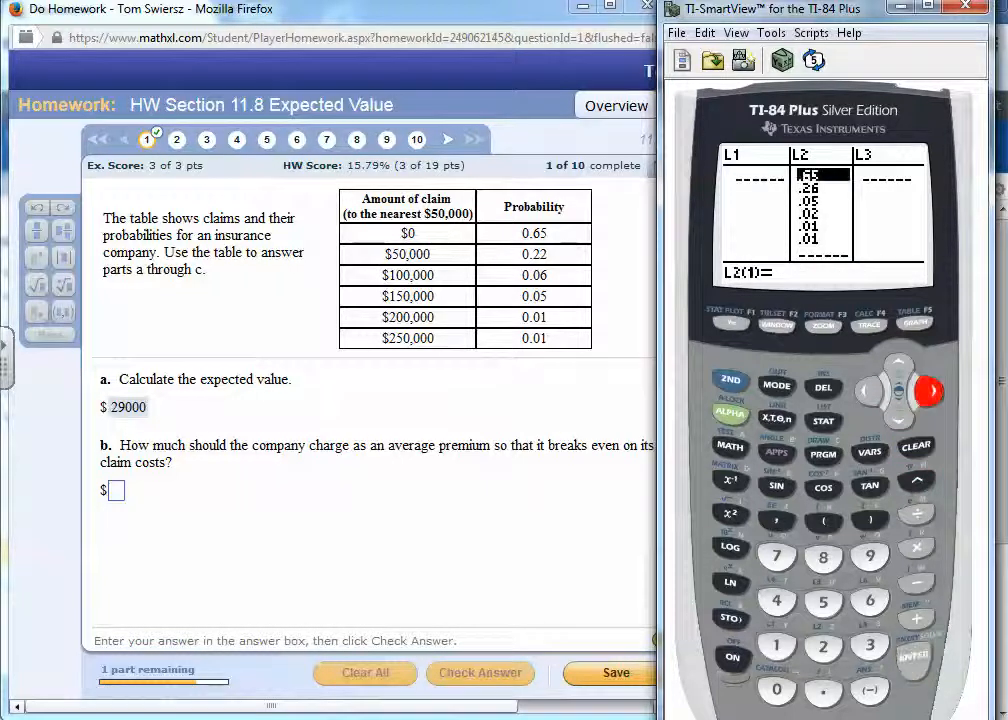
key(Up)
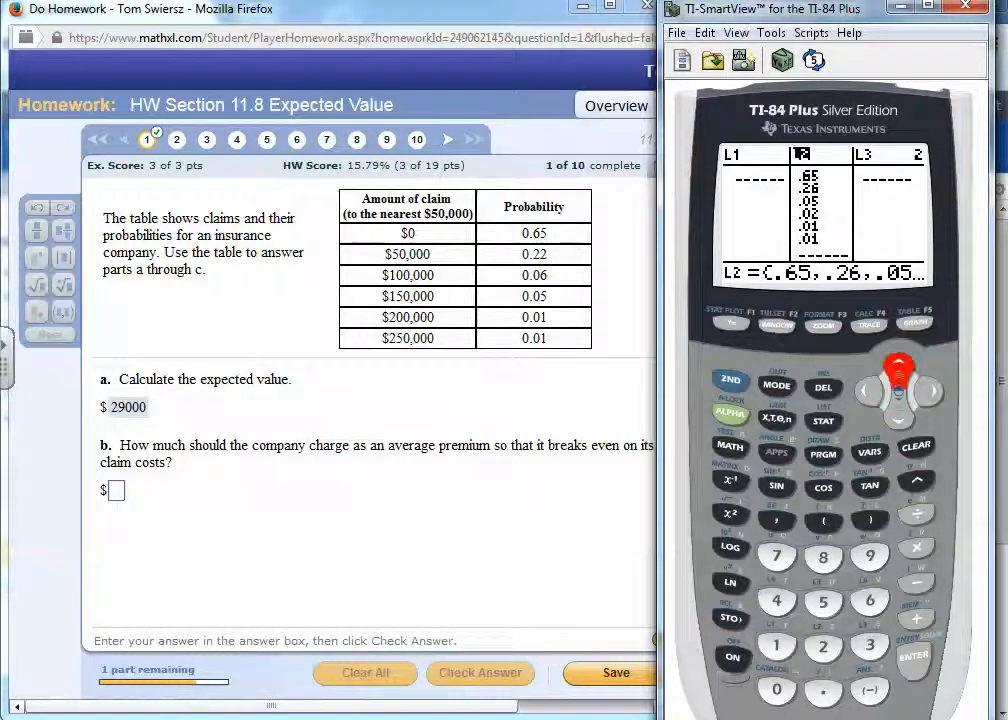
key(Escape)
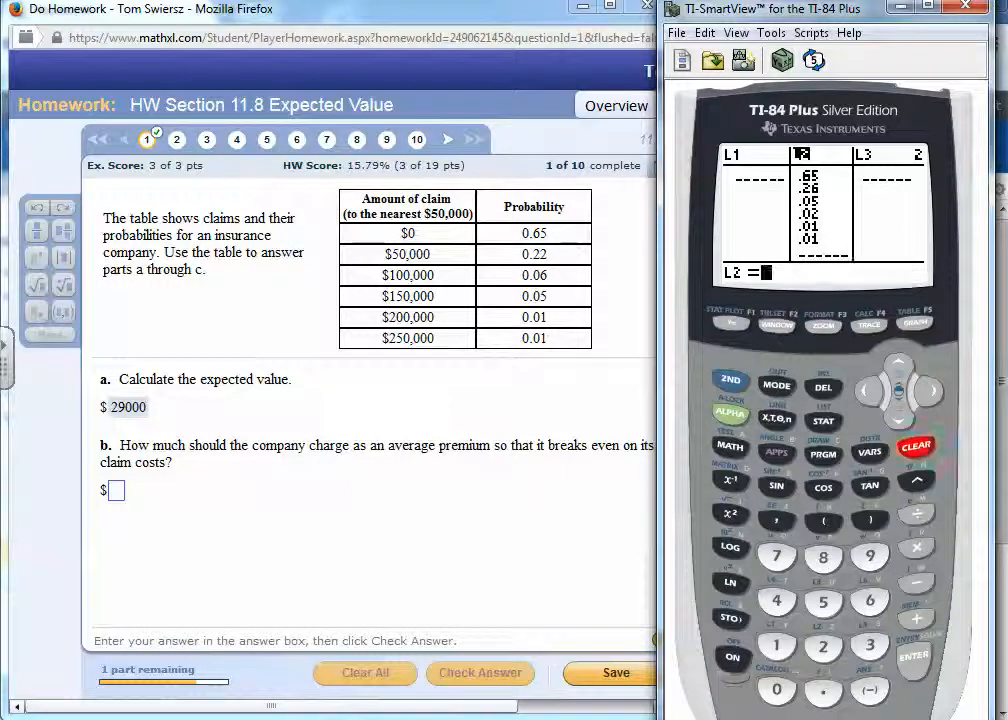
key(Return)
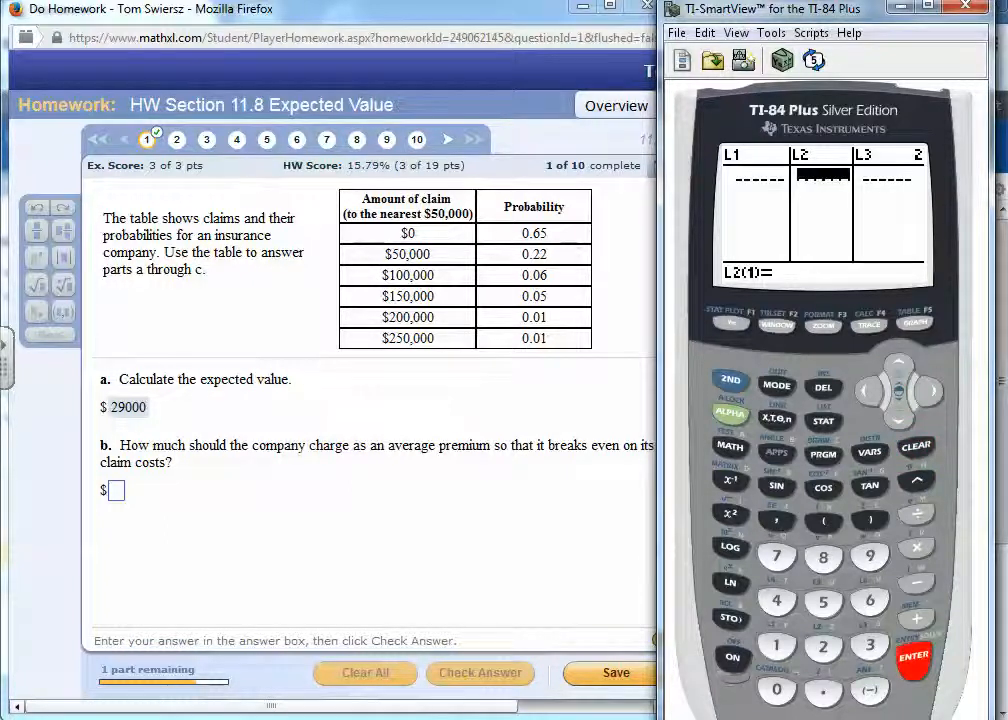
- Enter the first three claim amounts, 0, 50000 and 100000, into list L1
key(Left)
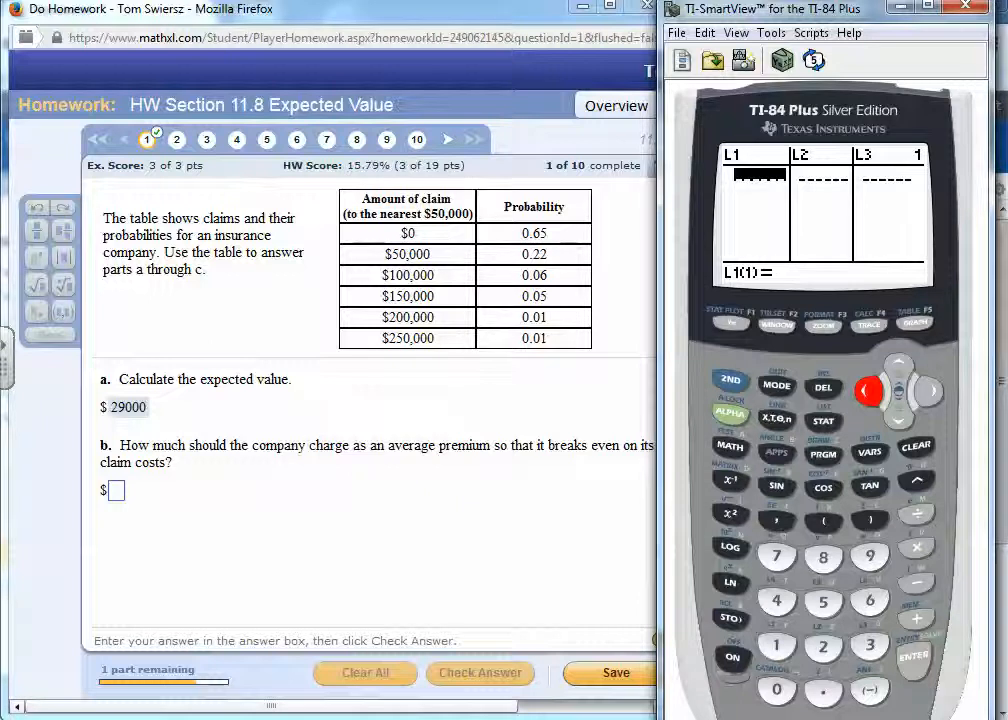
text(0)
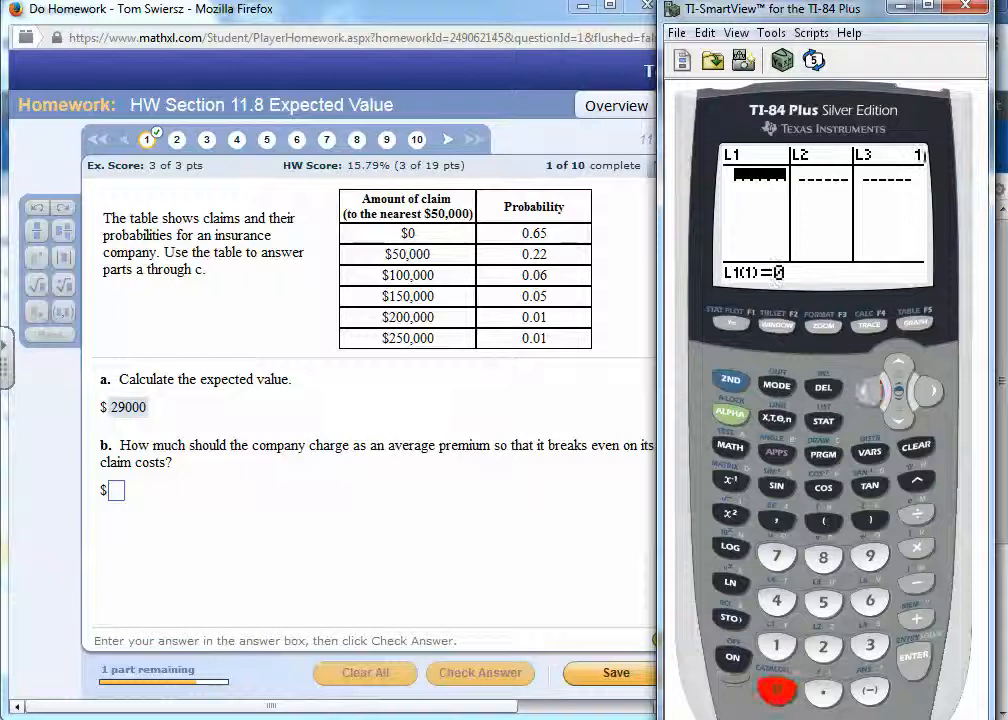
key(Return)
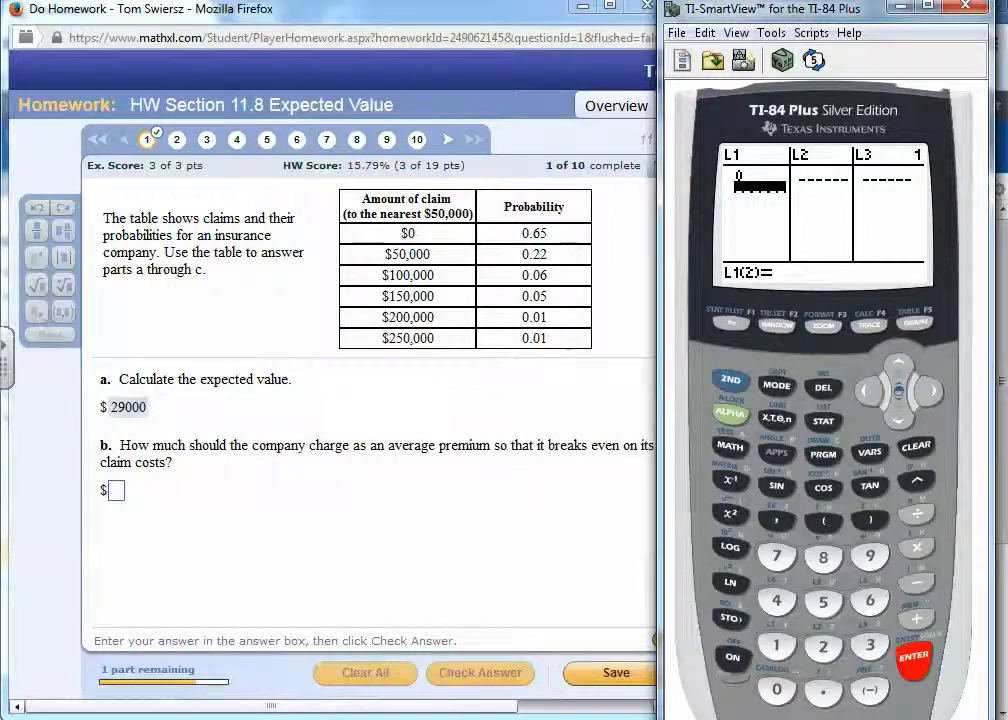
text(50000)
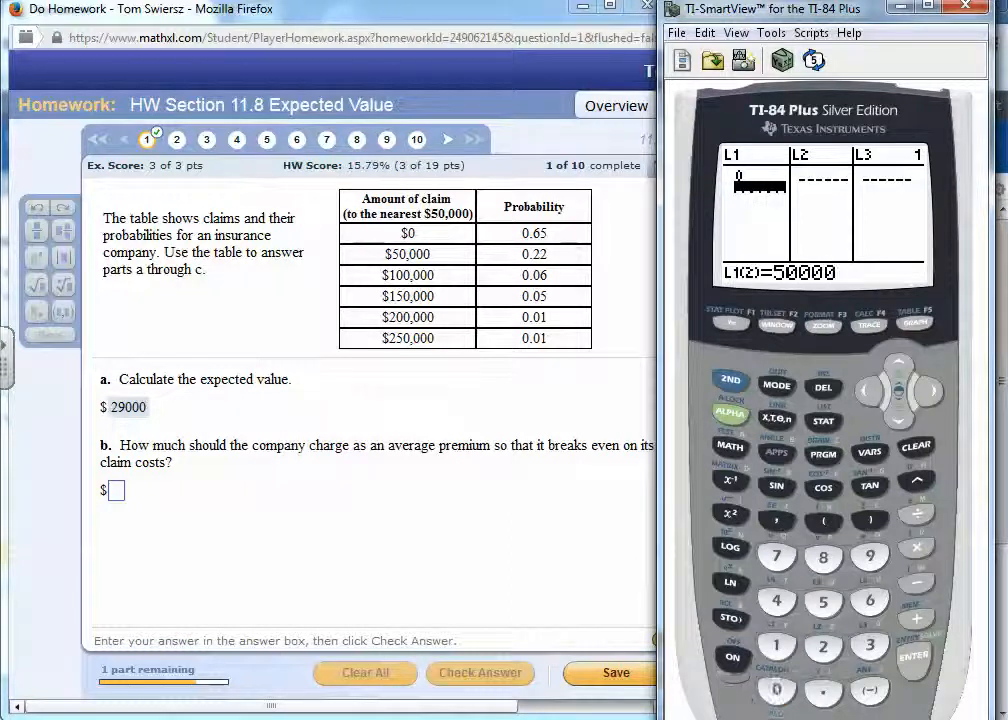
key(Return)
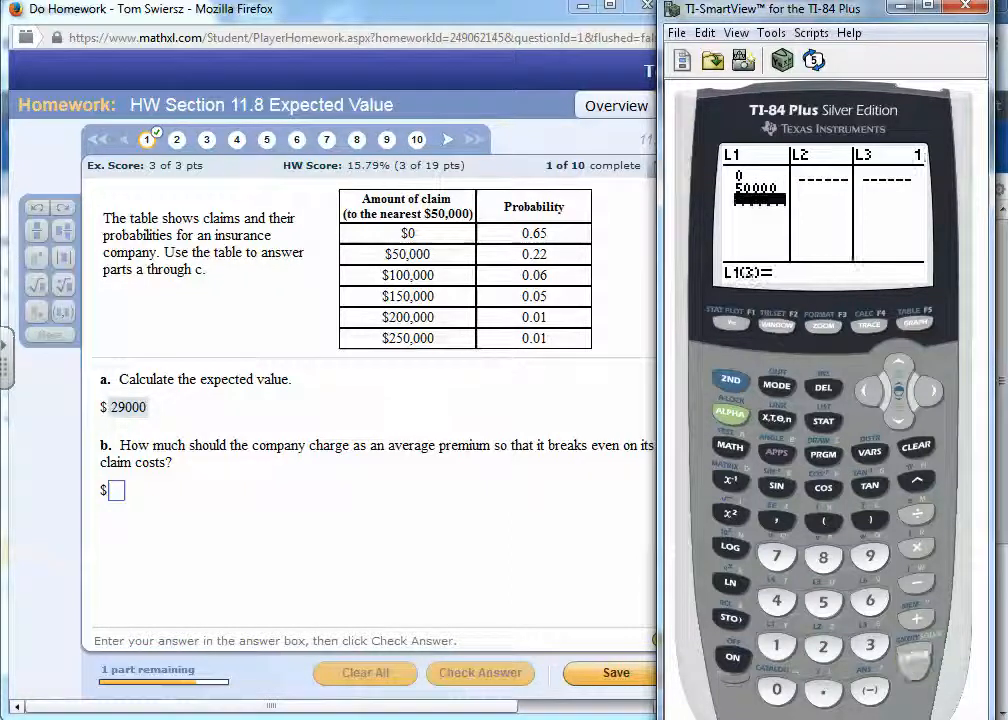
text(100)
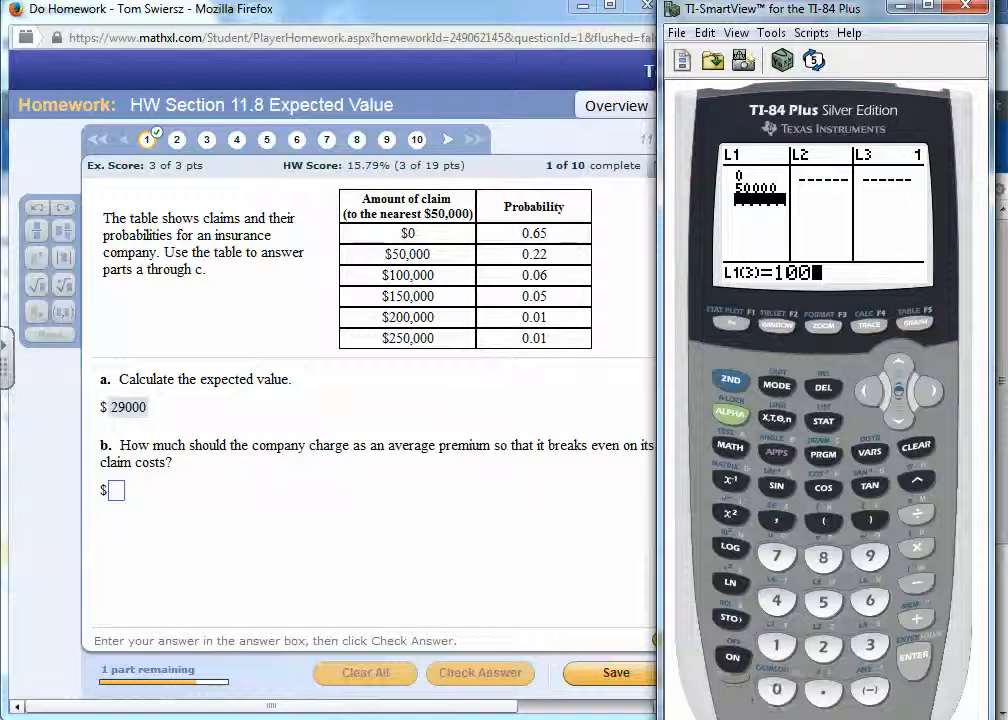
text(000)
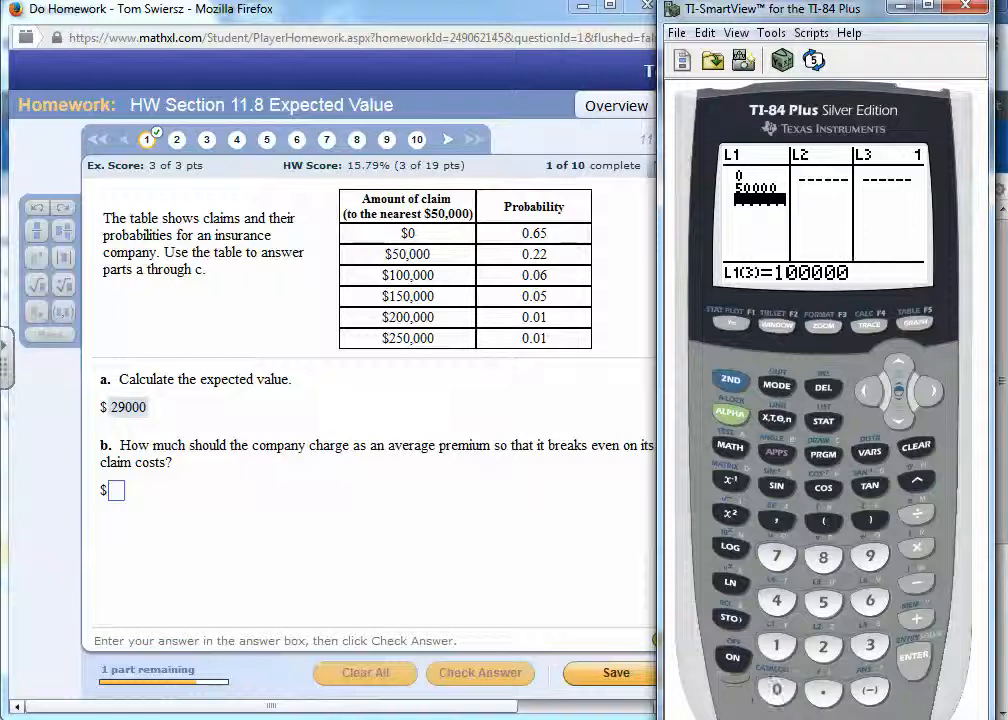
click(913, 655)
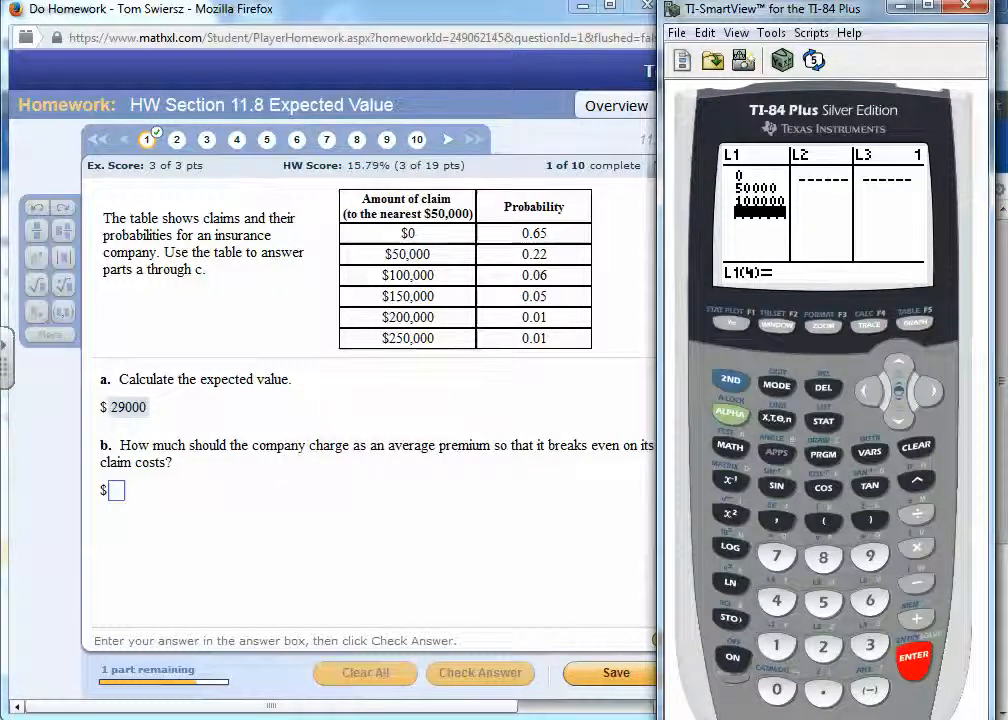
- Enter 150000 as the fourth claim amount in list L1
click(777, 645)
click(823, 602)
click(777, 689)
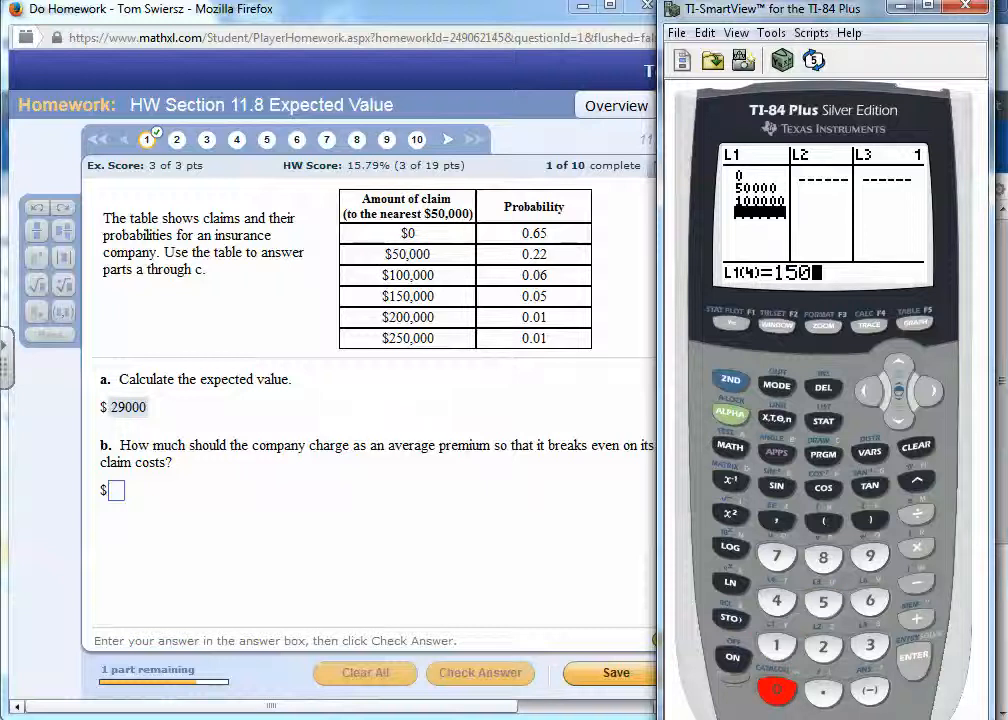
click(777, 689)
click(777, 689)
click(777, 689)
click(913, 655)
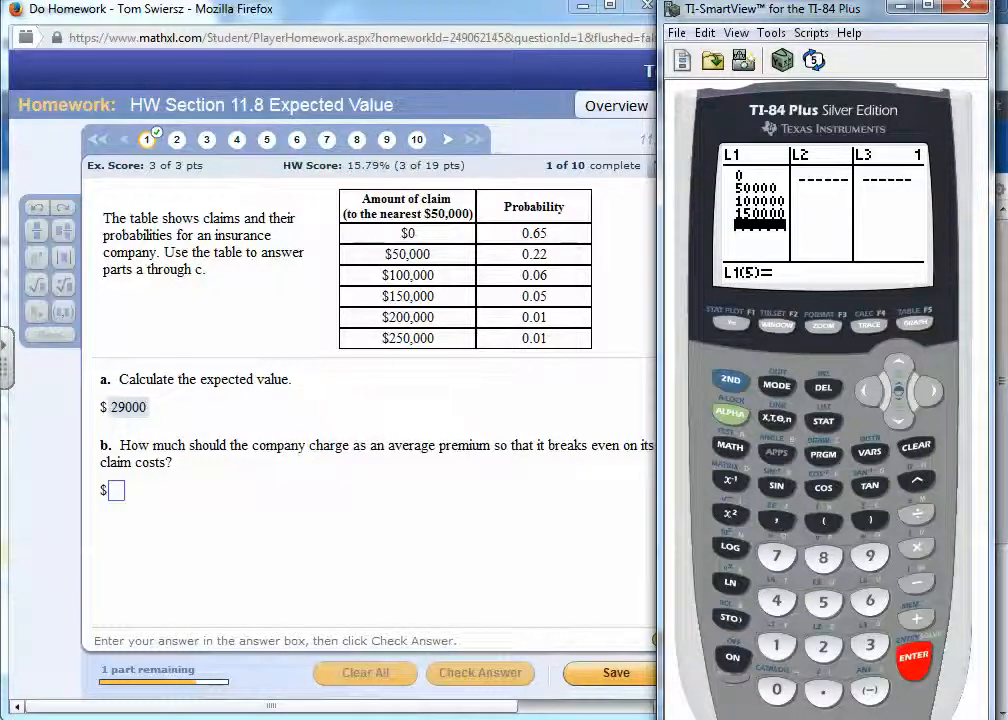
- Enter 200000 as the fifth claim amount in list L1, deleting the surplus zero before storing it
click(823, 645)
click(777, 689)
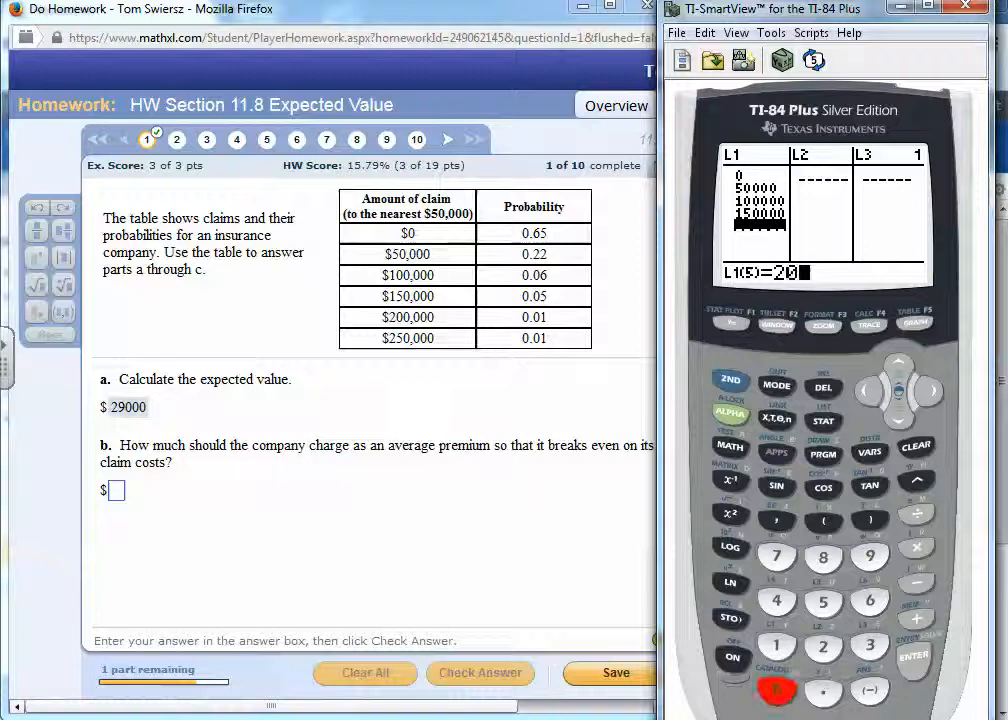
click(777, 689)
click(777, 689)
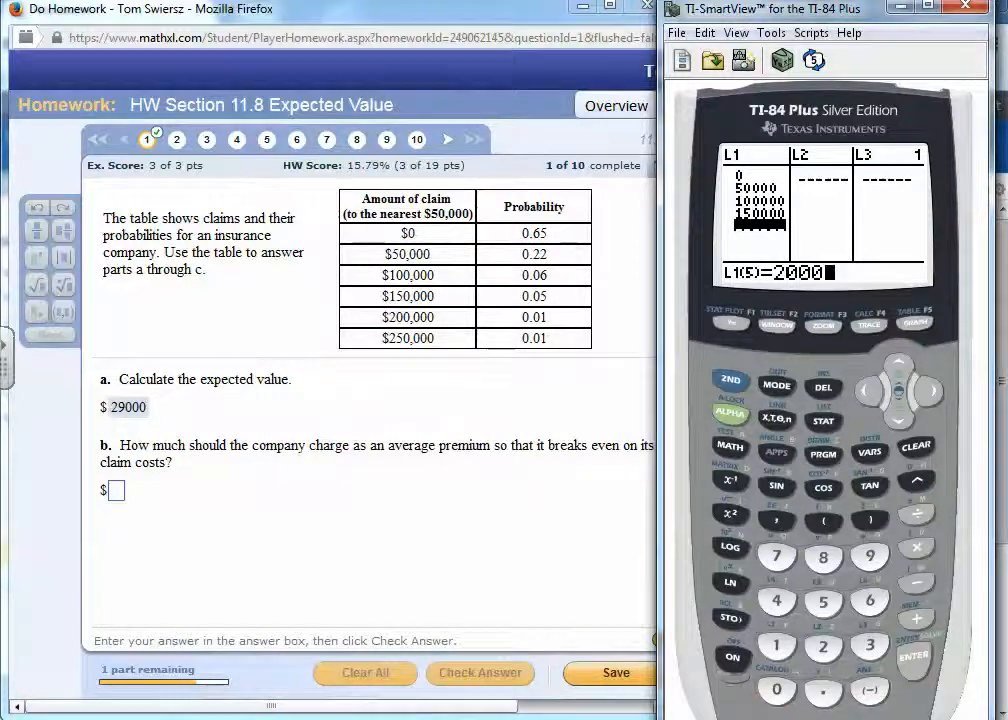
click(777, 689)
click(777, 689)
click(777, 689)
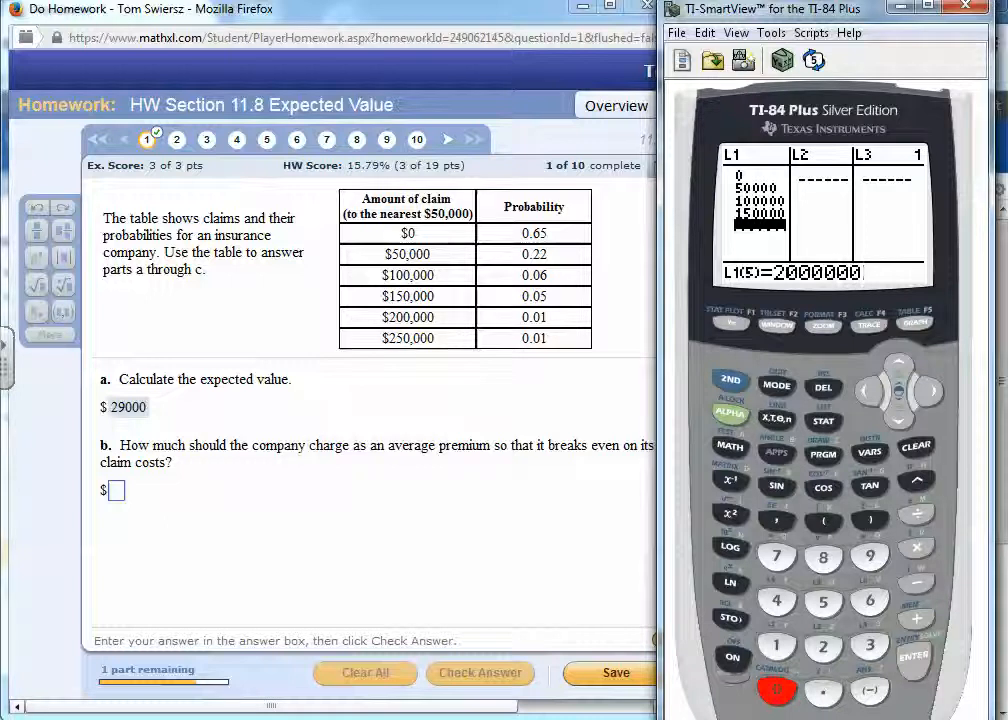
click(869, 391)
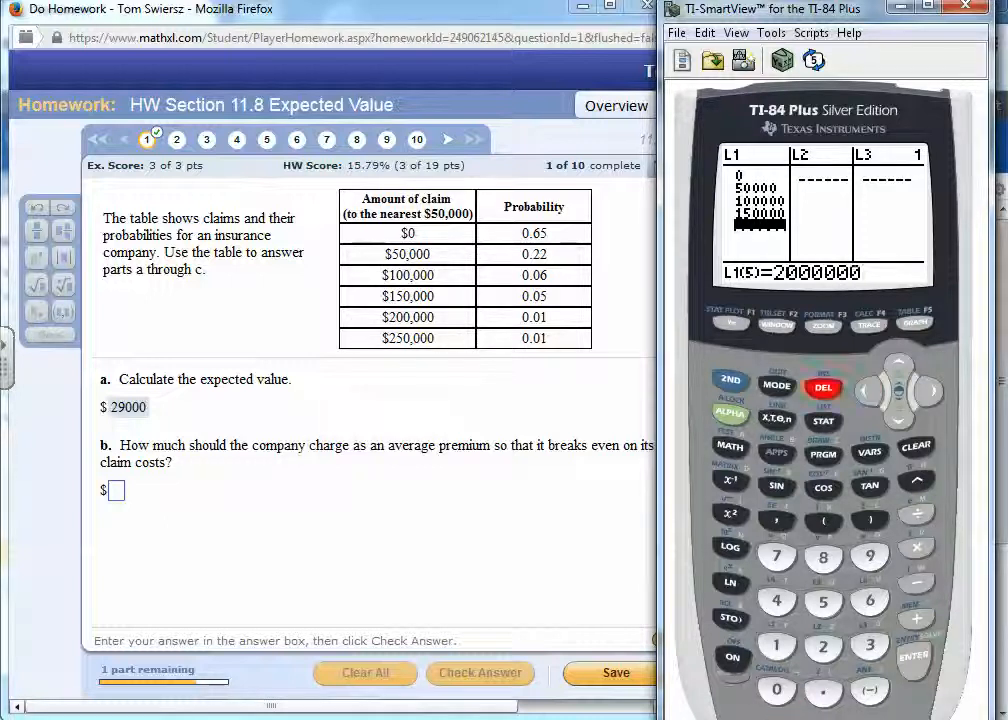
click(823, 387)
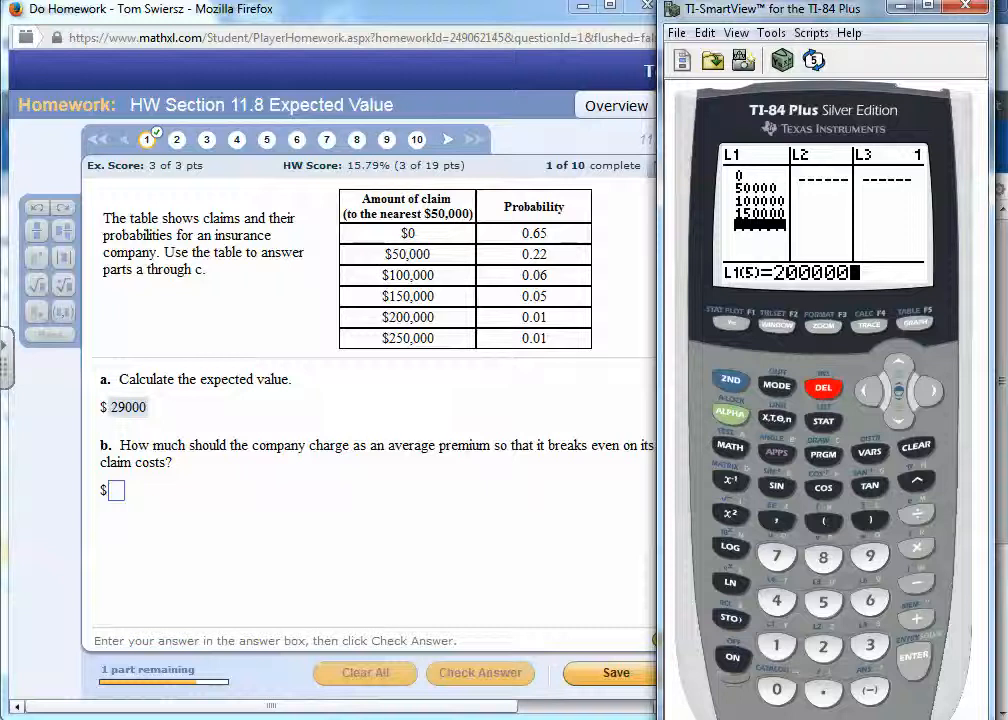
click(913, 655)
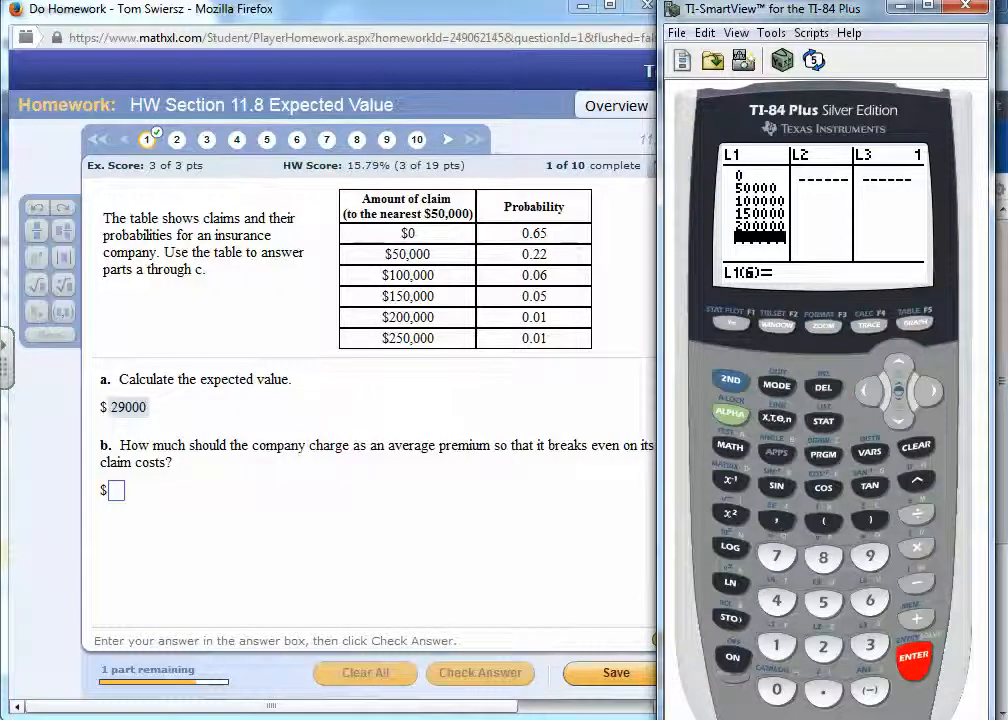
- Enter 250000 as the sixth claim amount in list L1
click(823, 646)
click(823, 602)
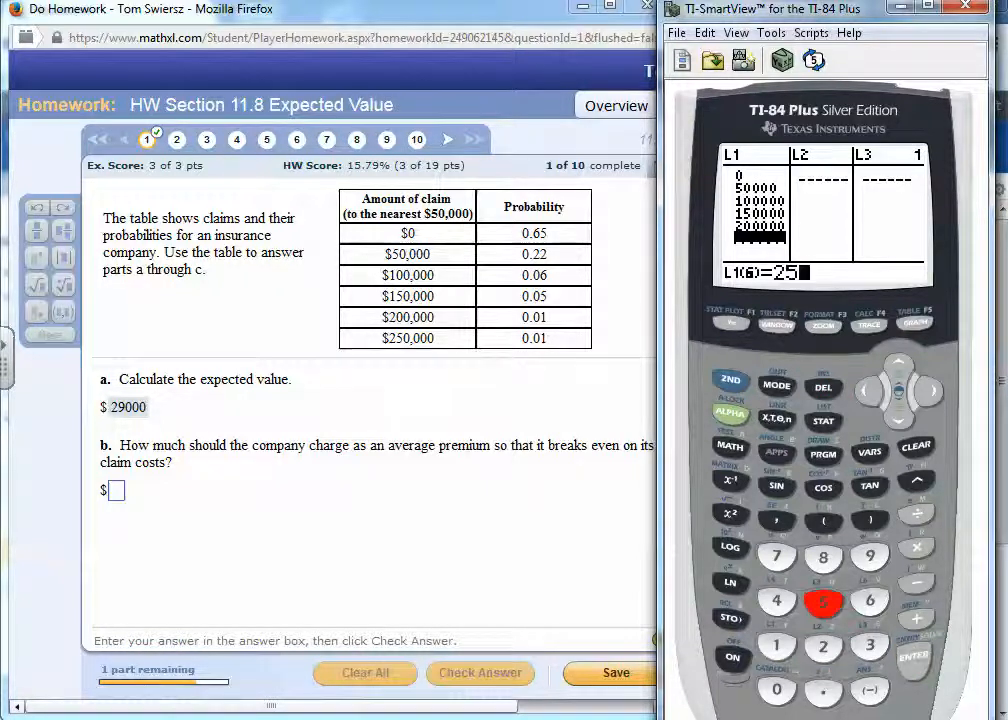
click(776, 689)
click(776, 689)
click(776, 689)
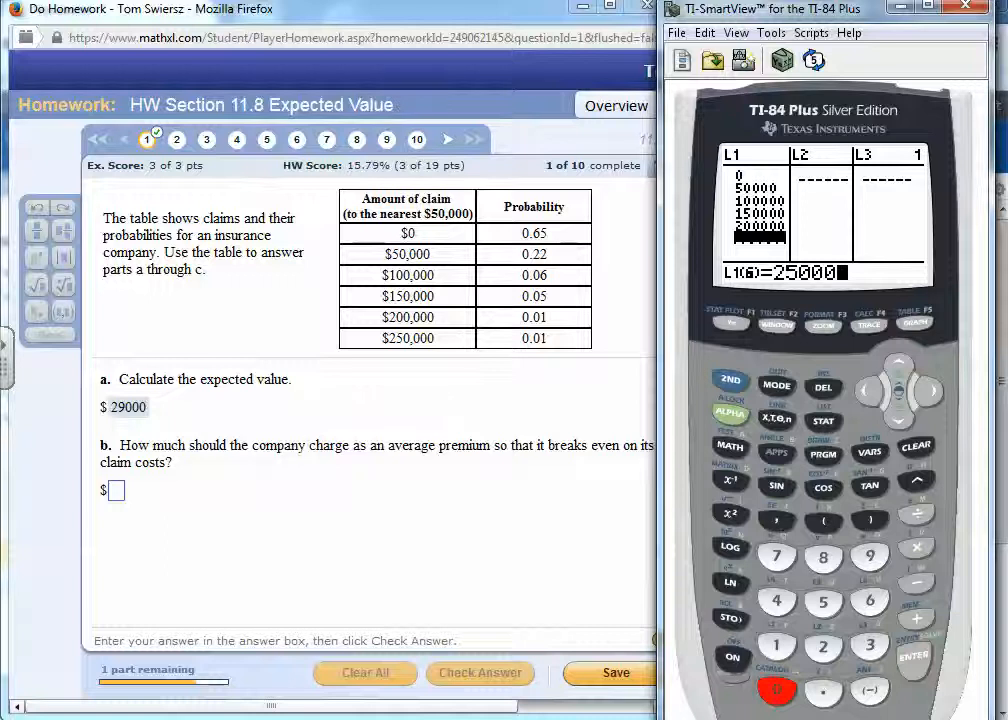
click(776, 689)
click(913, 656)
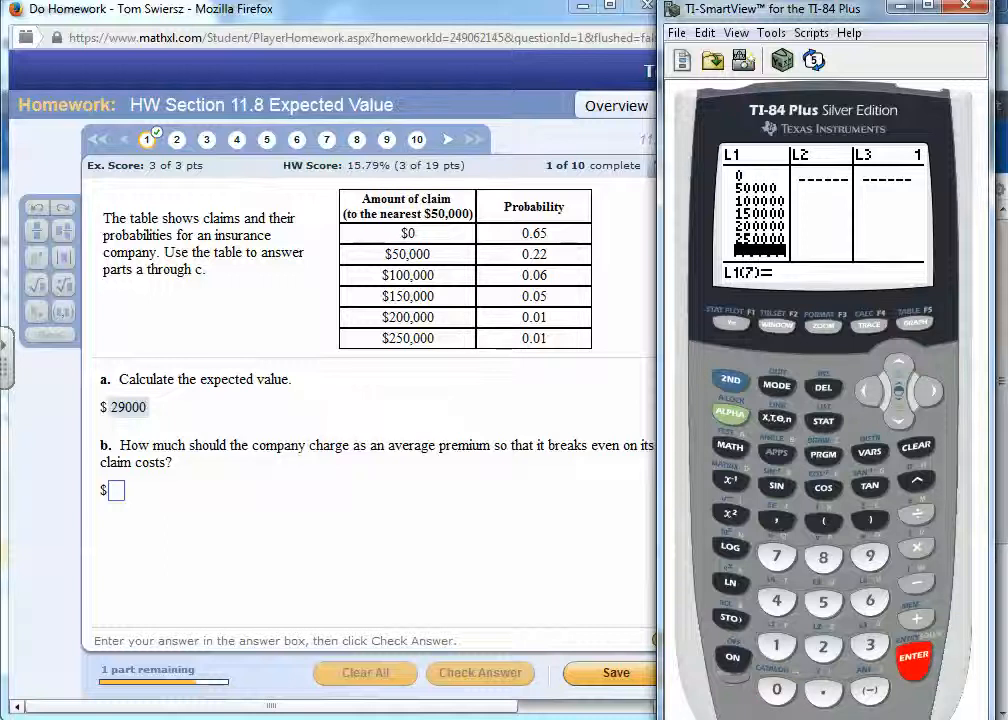
- Enter the first three probabilities, .65, .22 and .06, into list L2
click(929, 390)
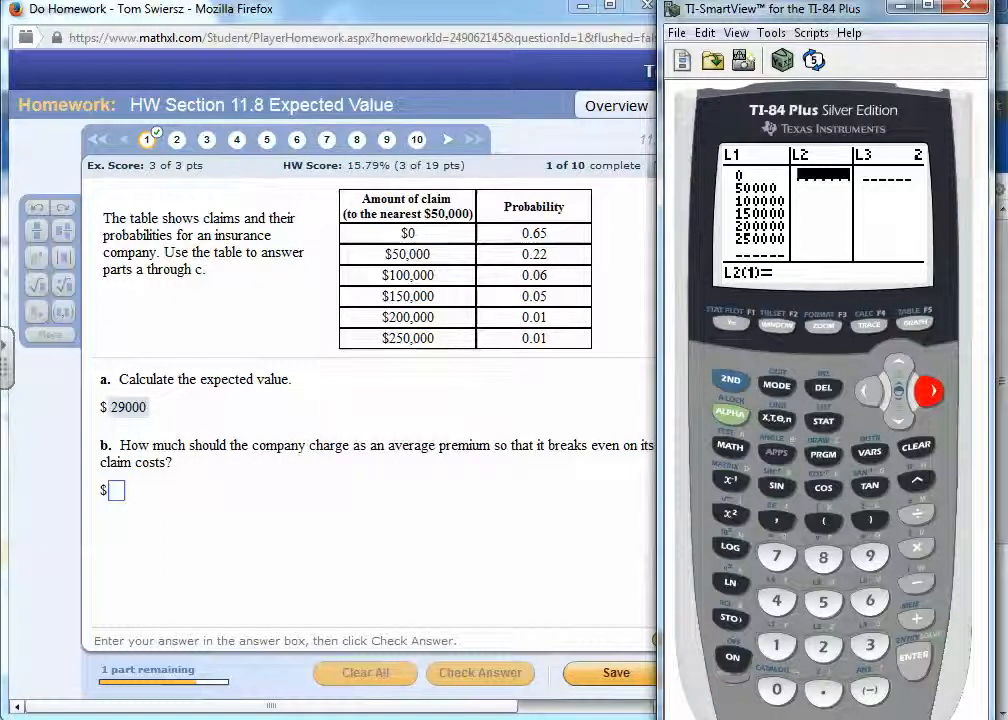
click(823, 690)
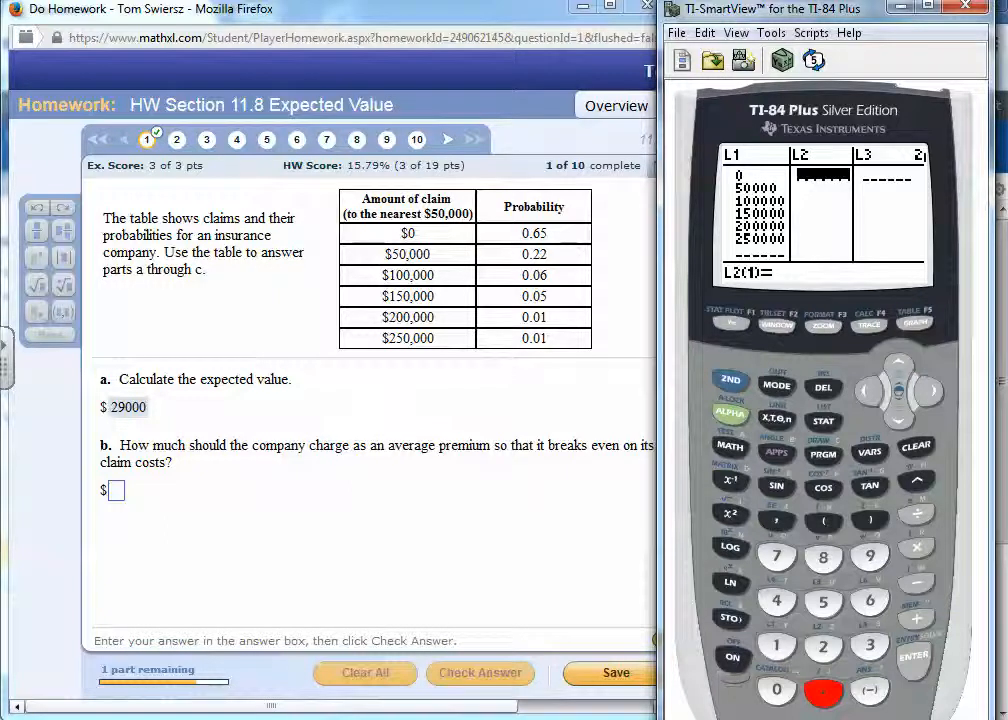
click(869, 601)
click(823, 601)
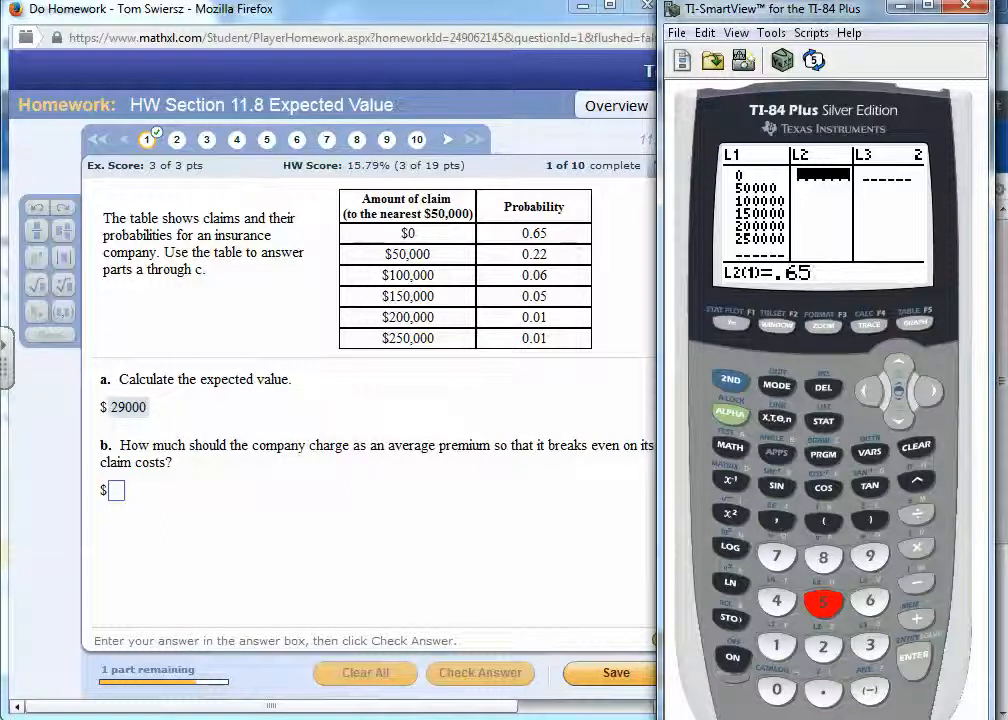
key(Return)
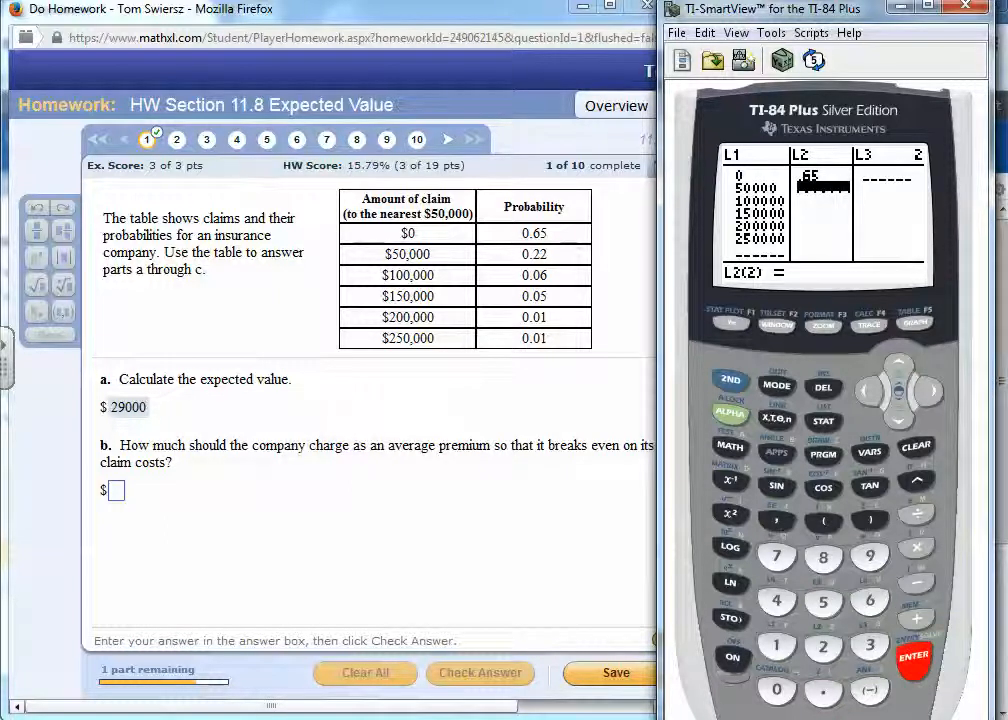
text(.22)
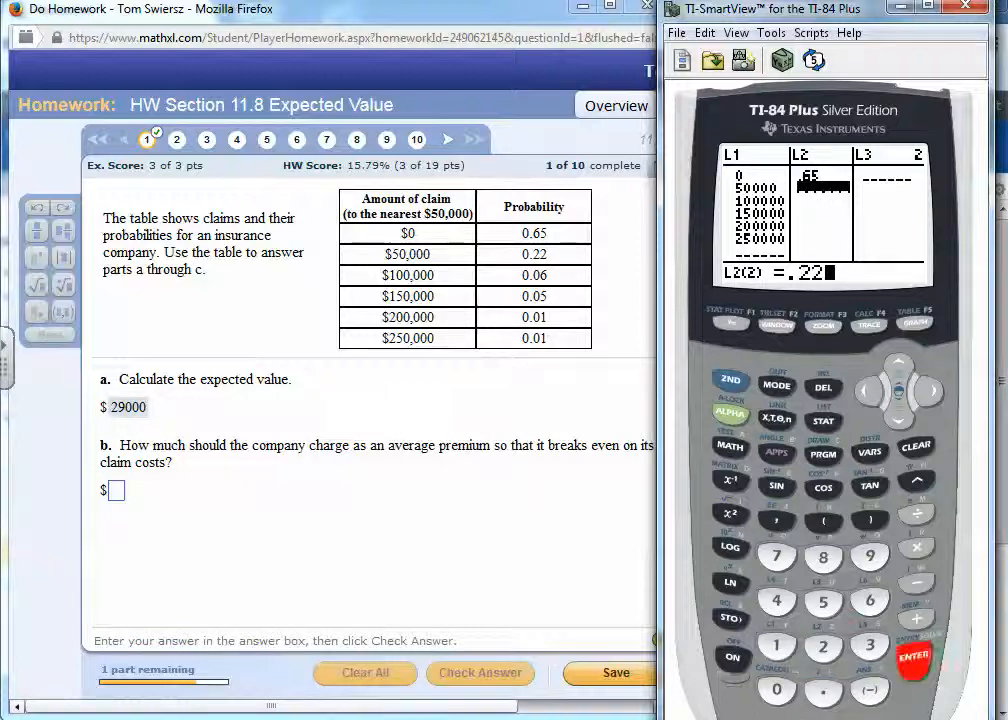
key(Return)
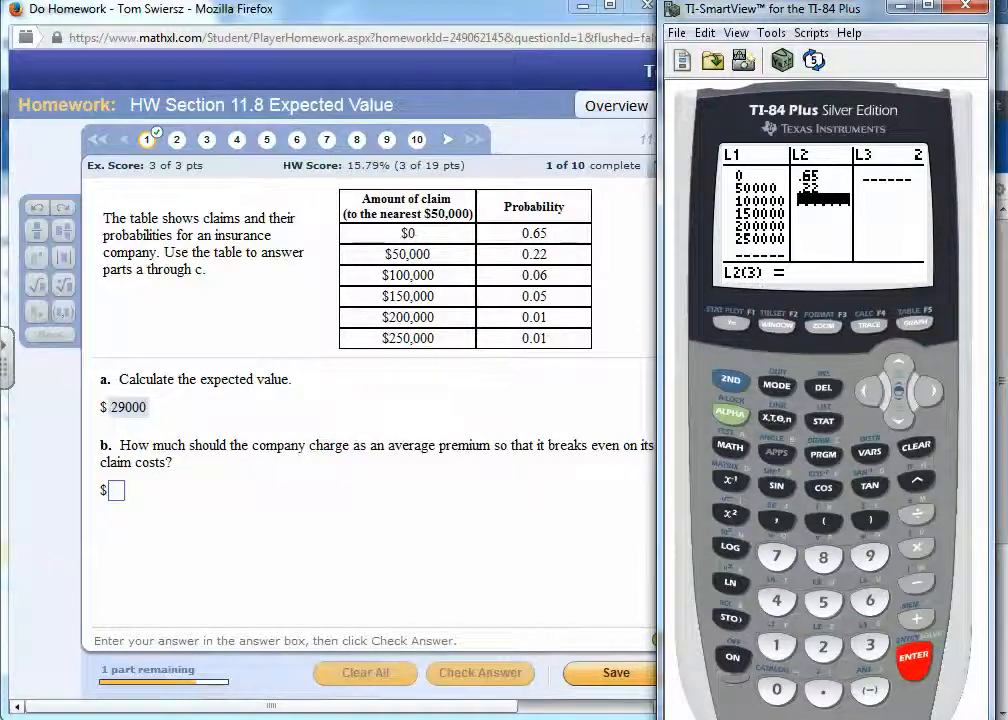
text(.06)
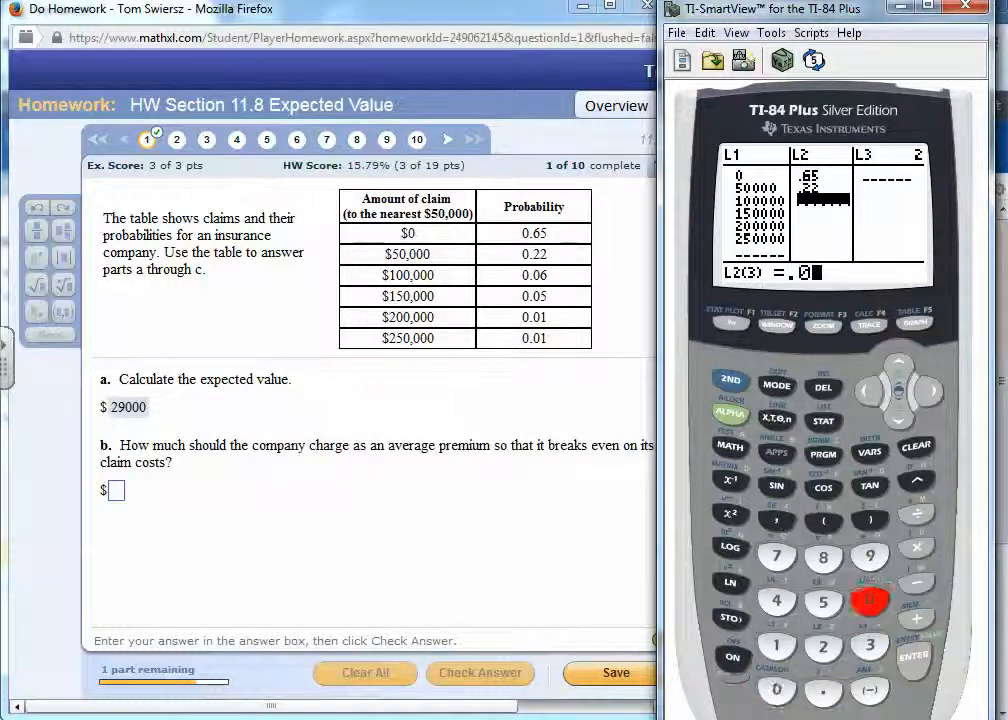
key(Return)
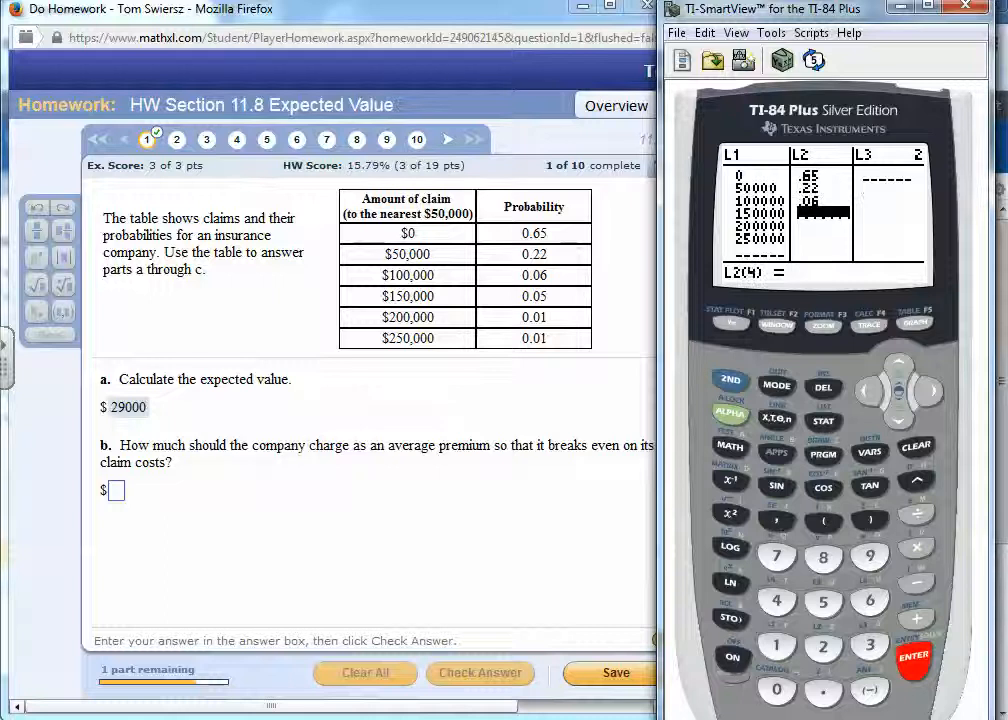
- Enter the remaining probabilities, .05, .01 and .01, as the fourth to sixth entries of list L2
text(.05)
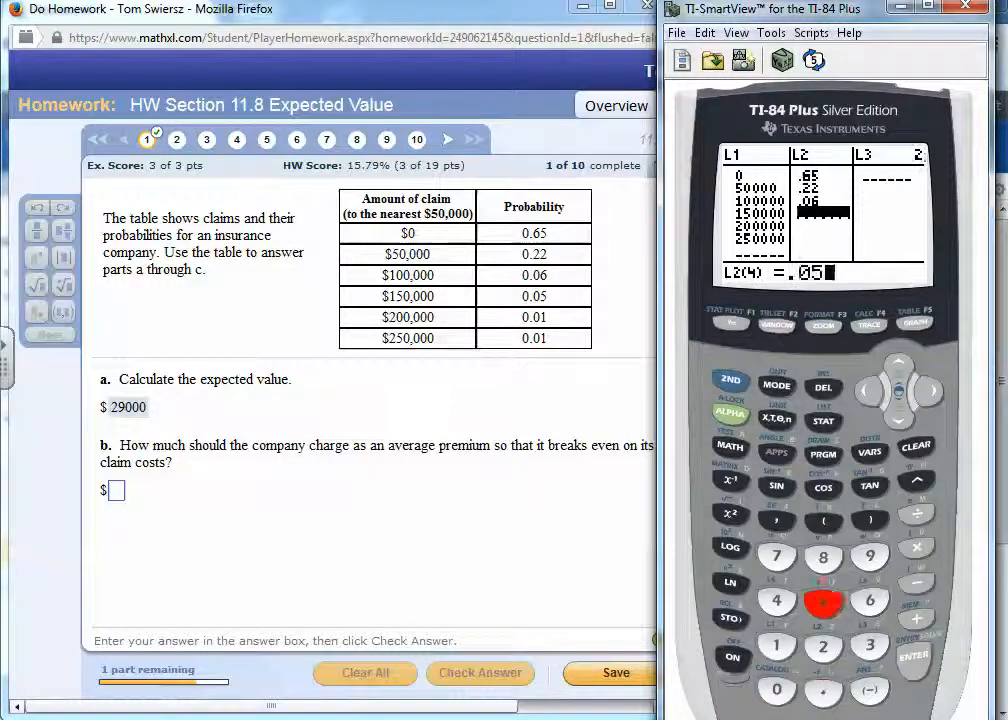
key(Return)
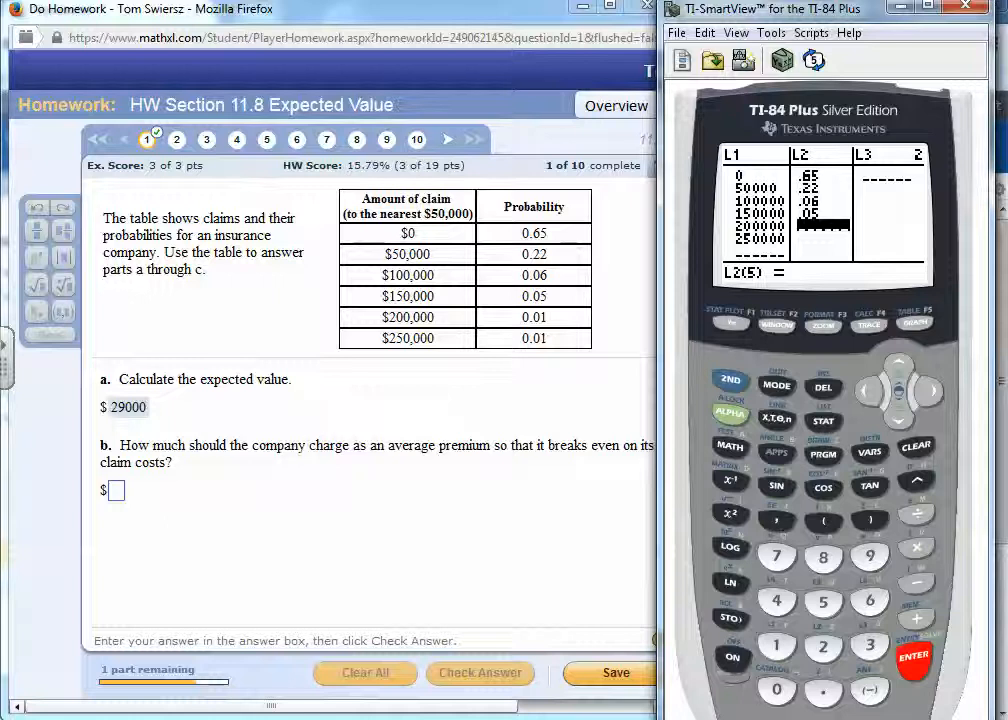
text(.0)
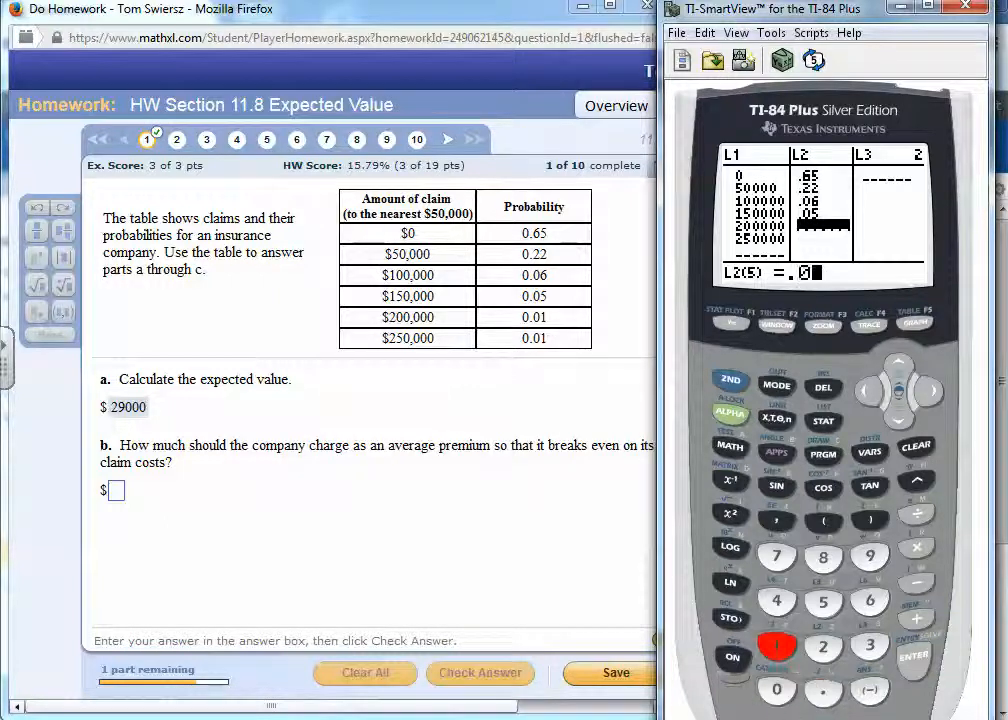
text(1)
key(Return)
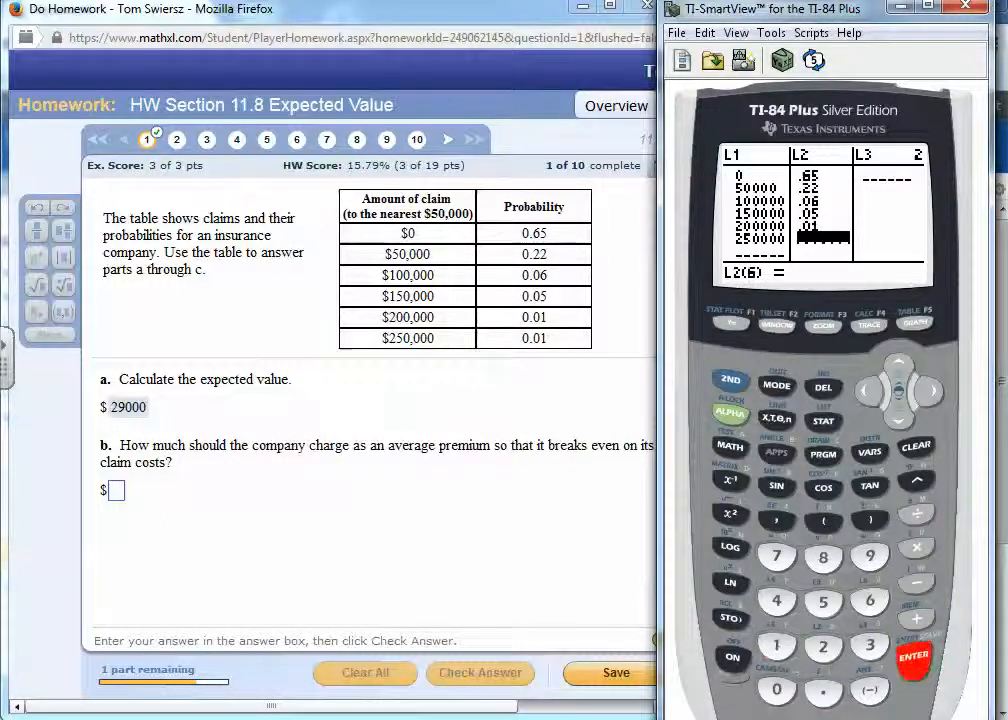
text(.01)
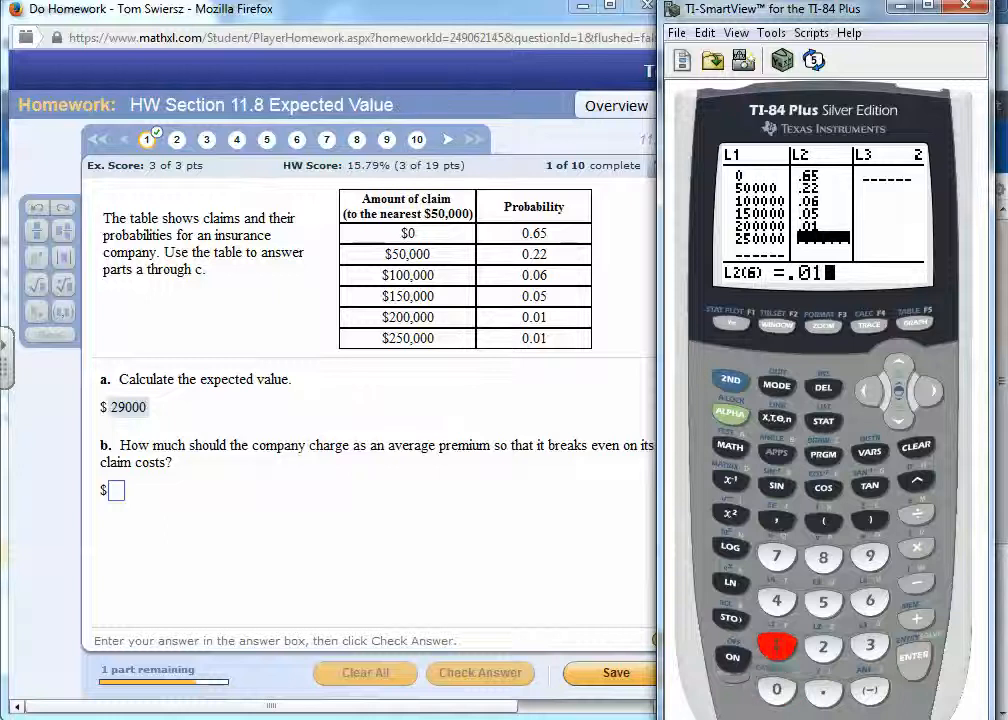
key(Return)
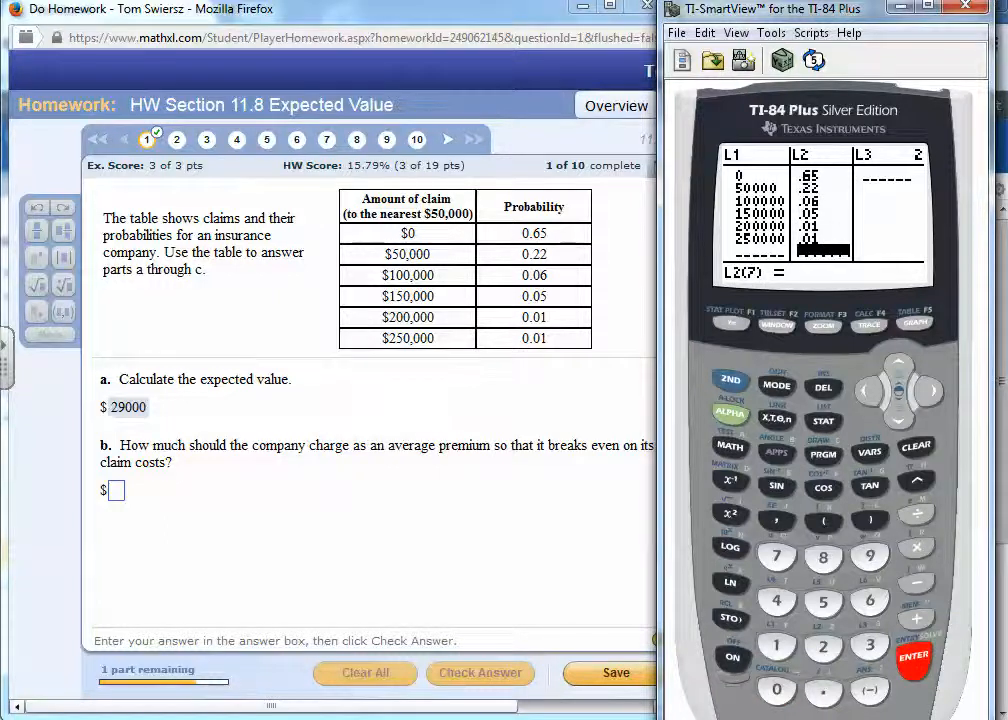
- Run 1-Var Stats on the calculator with L1 as the data list and L2 as the frequency list
click(823, 421)
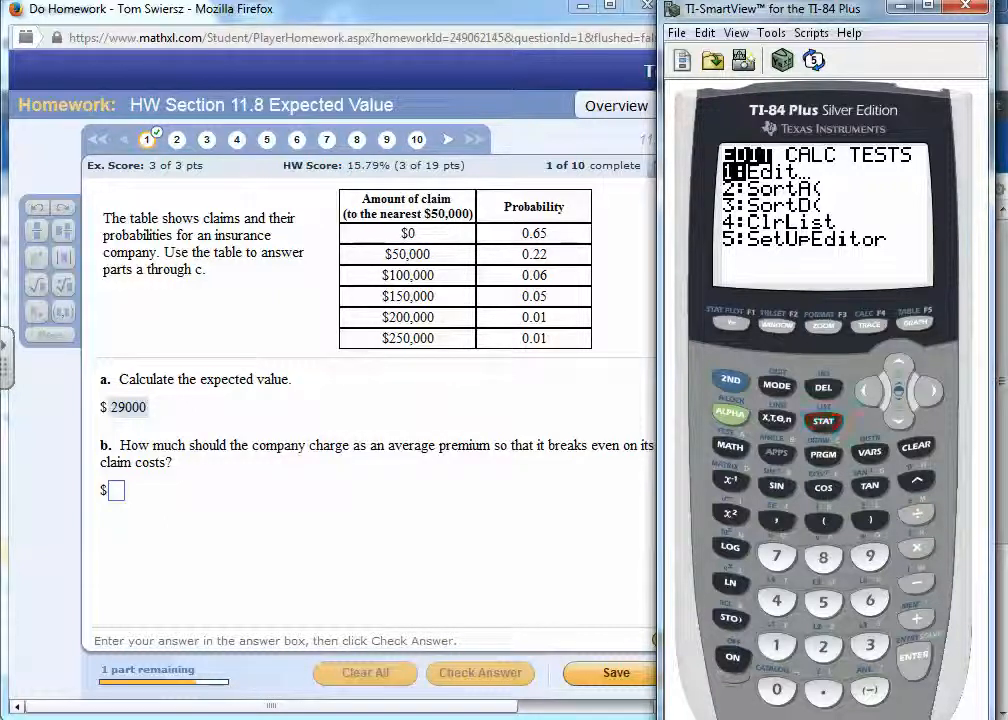
click(929, 391)
click(913, 656)
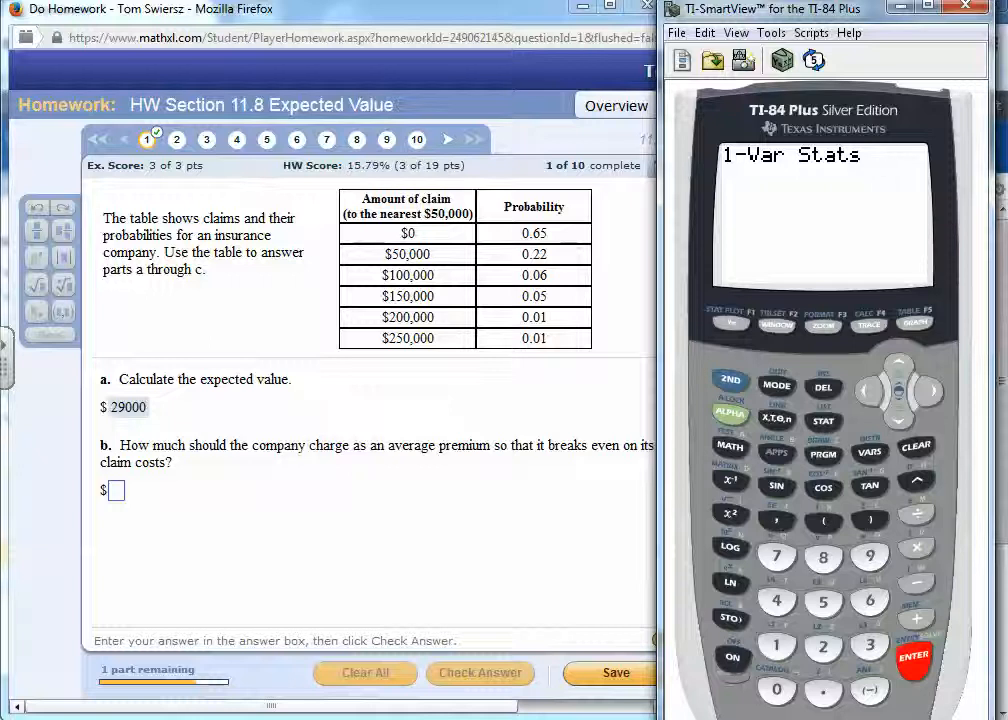
click(730, 380)
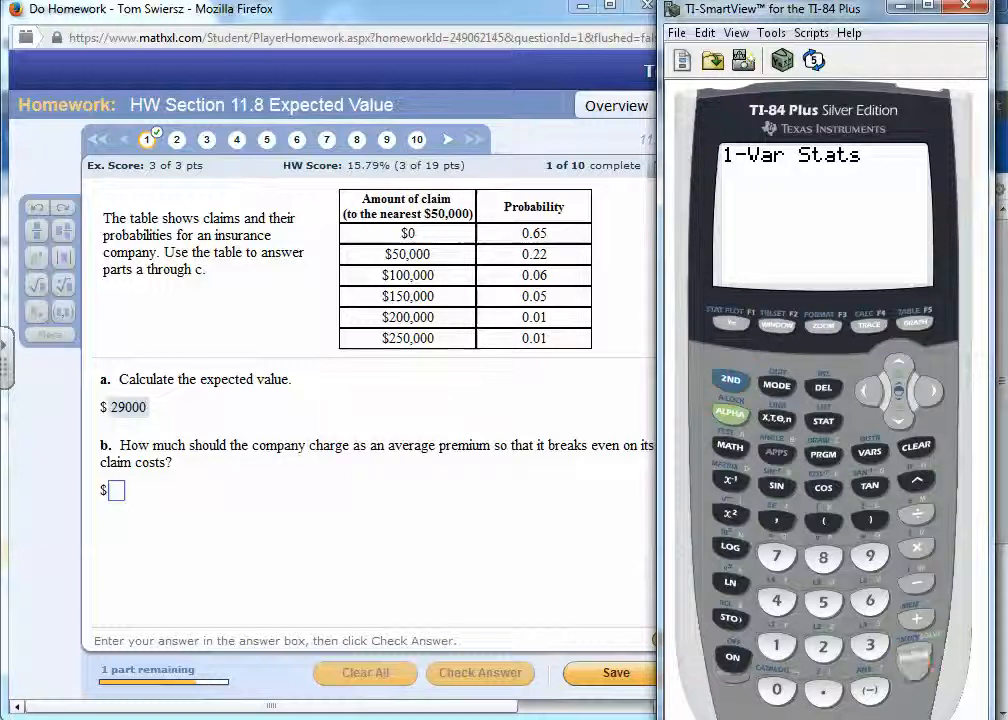
click(776, 646)
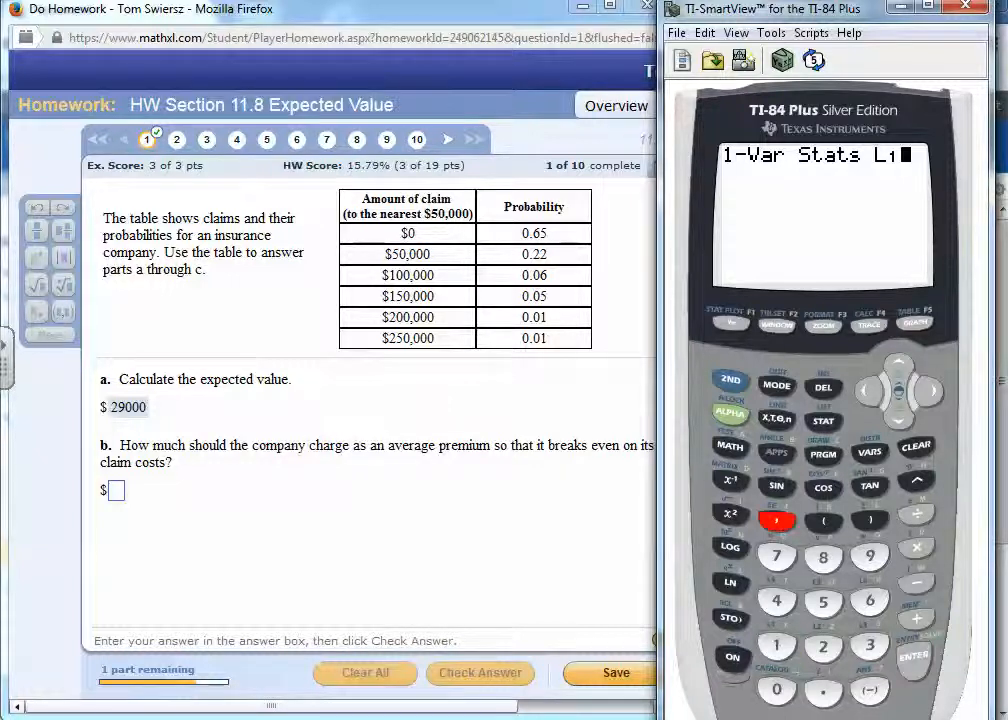
click(776, 520)
click(731, 380)
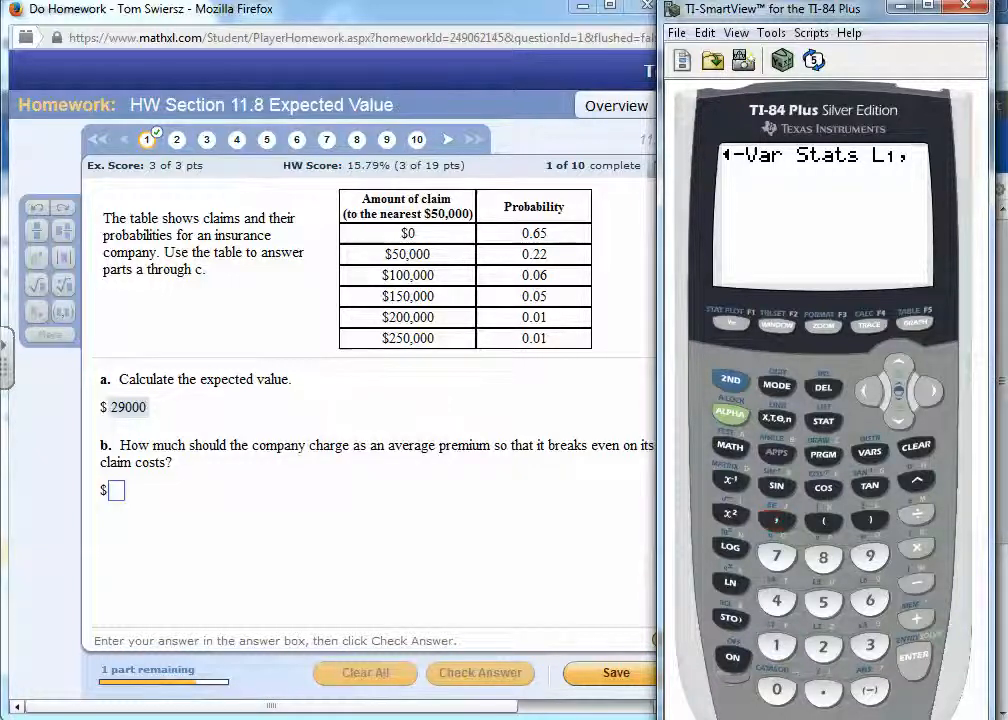
click(823, 646)
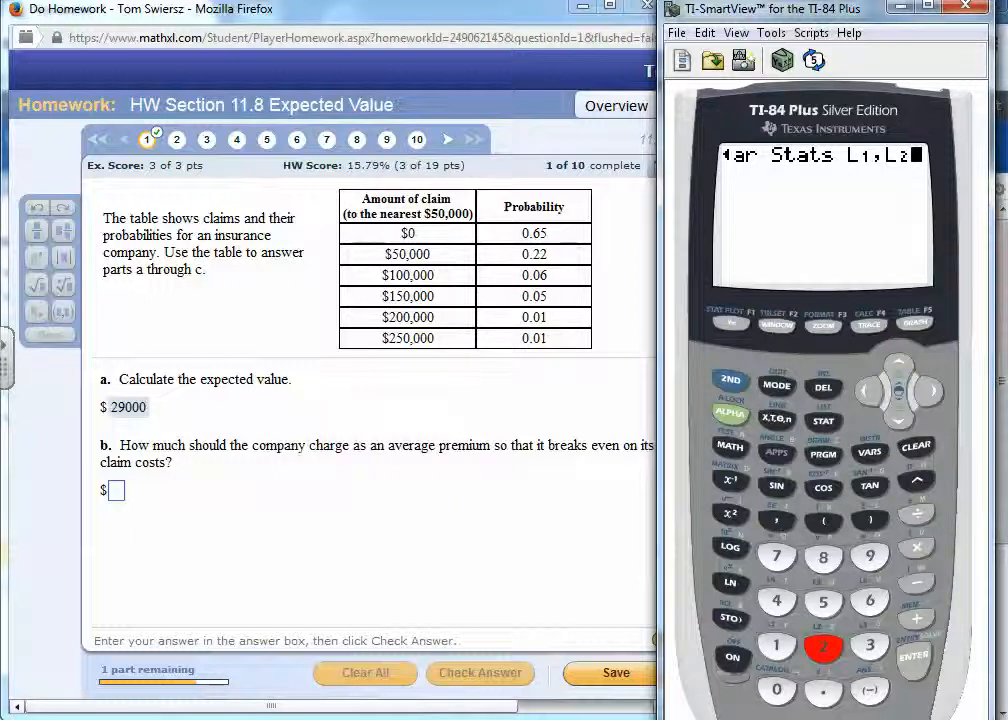
key(Return)
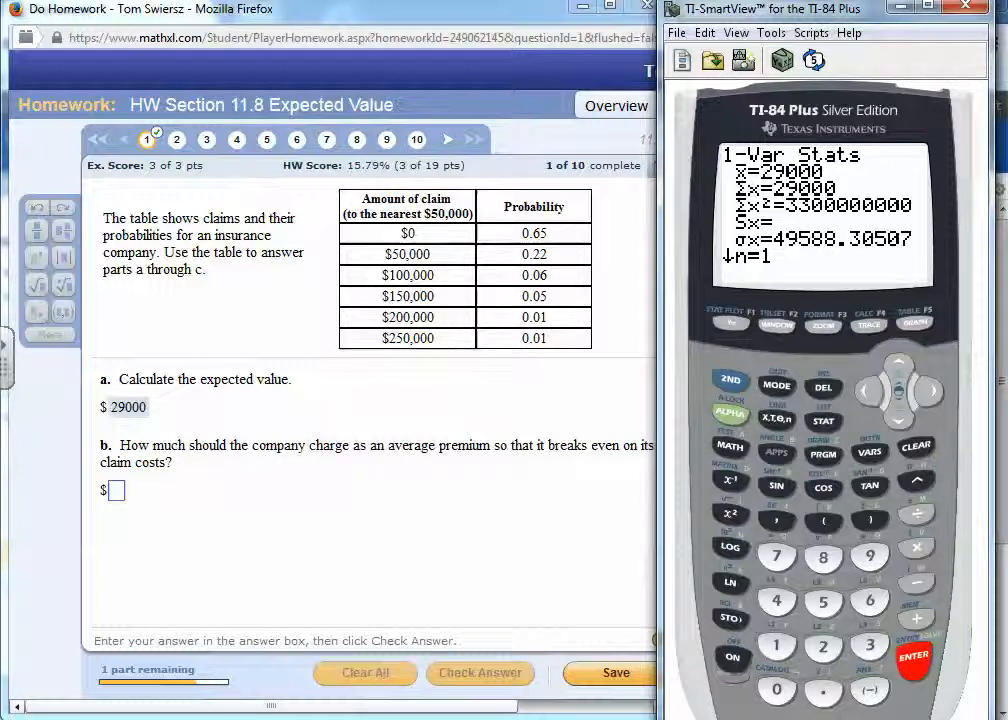
- Evaluate 29000 on the calculator's home screen so it is stored as the last answer
click(117, 491)
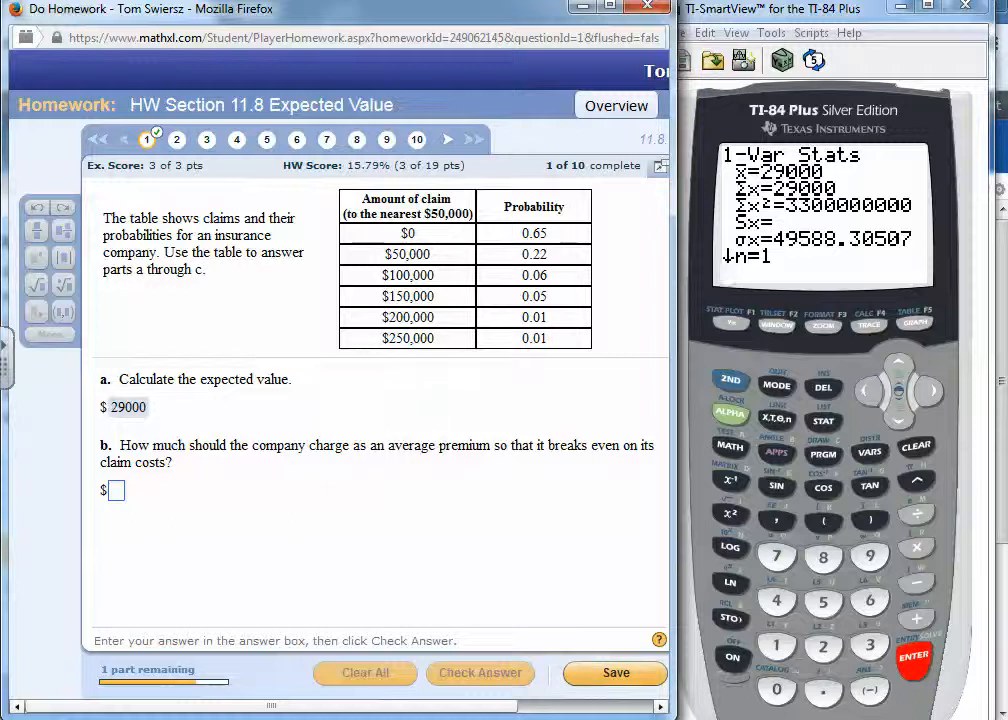
click(823, 647)
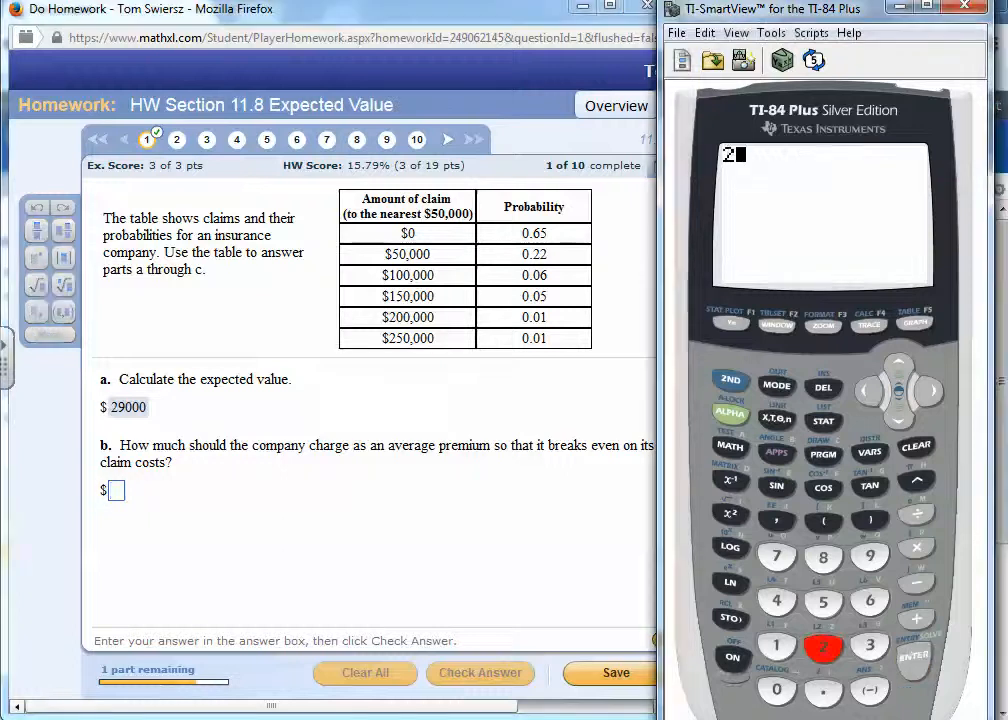
text(9)
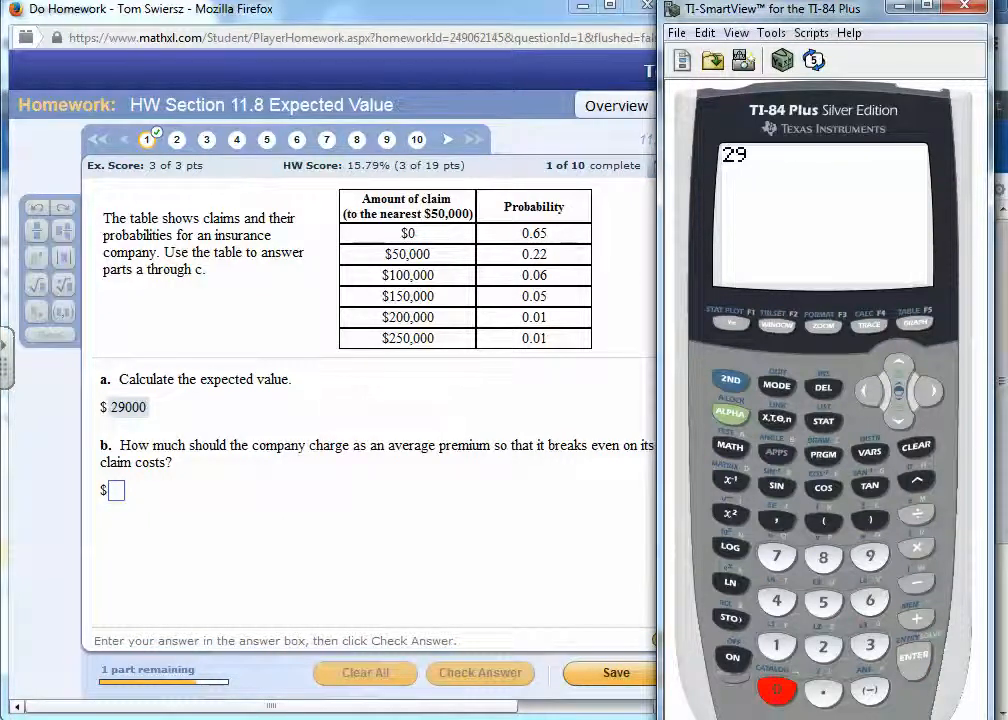
text(000)
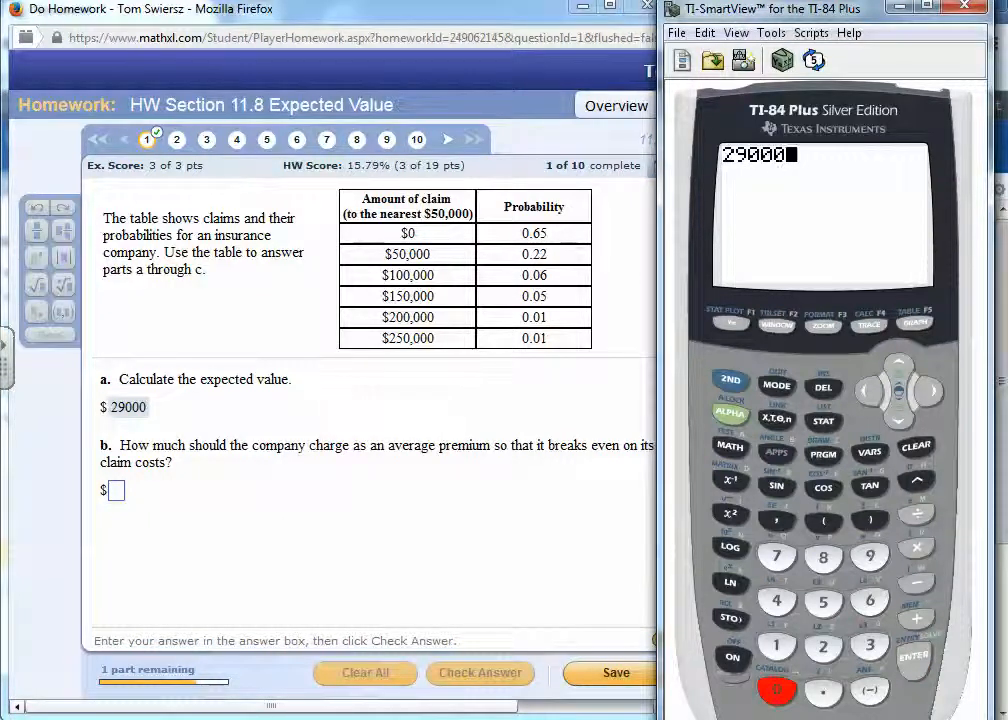
key(Return)
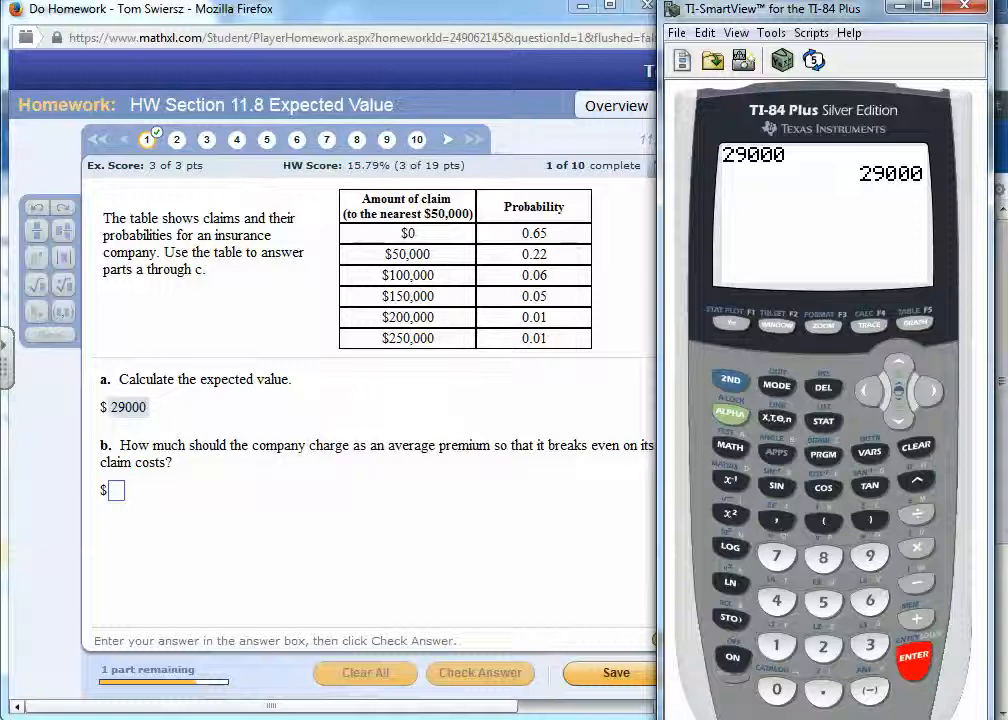
- Answer part b of the homework question with 29000, submit it and continue to part c
click(116, 491)
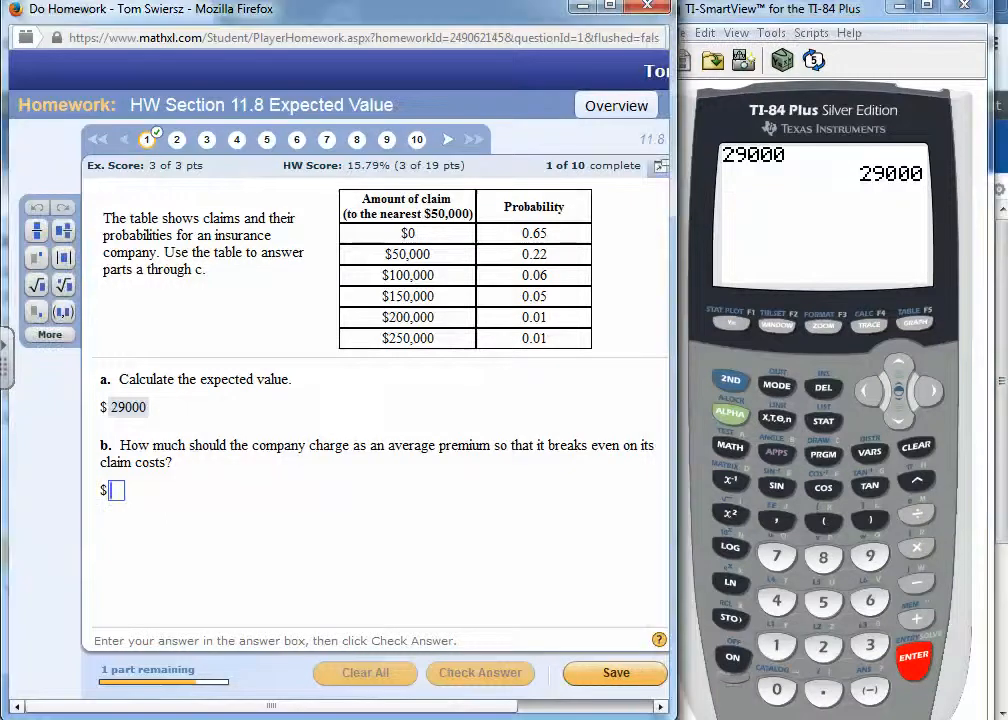
text(29000)
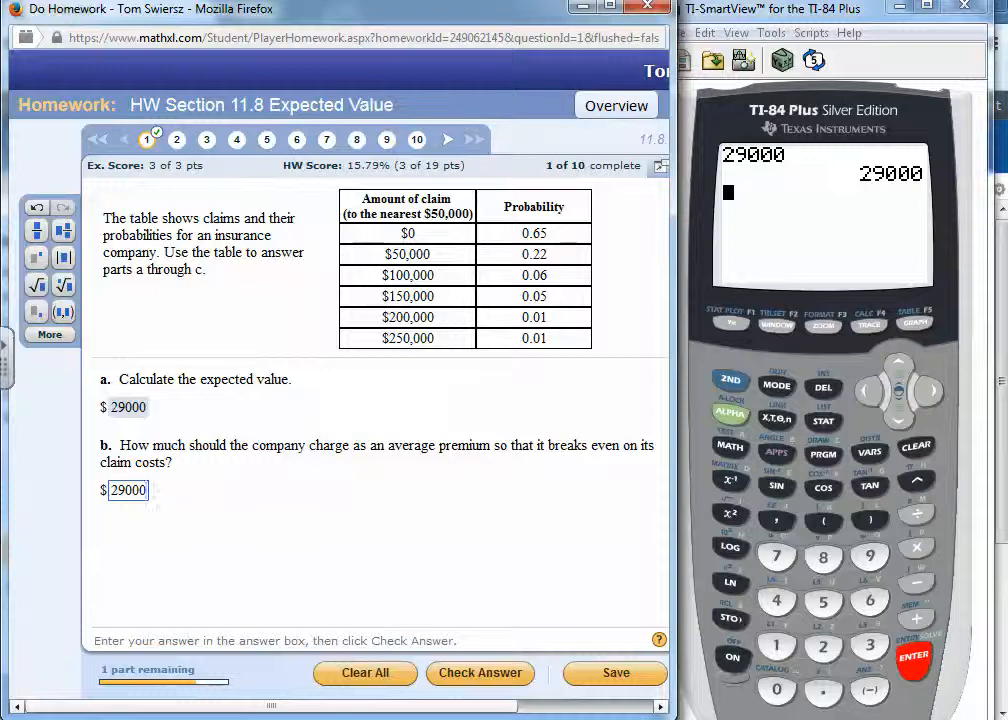
key(Return)
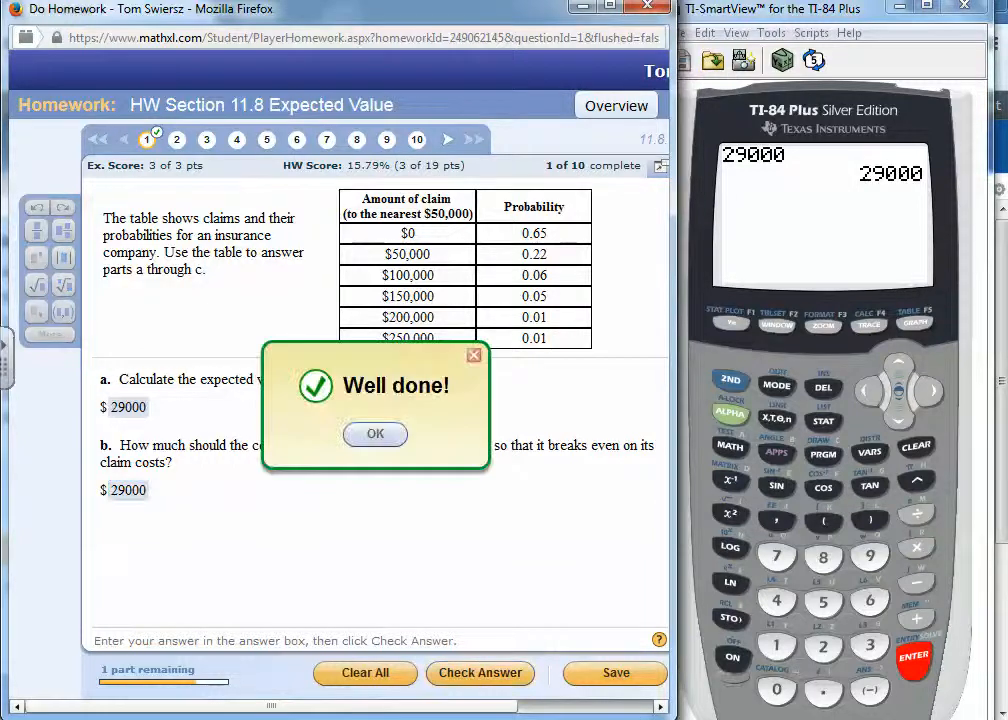
key(Return)
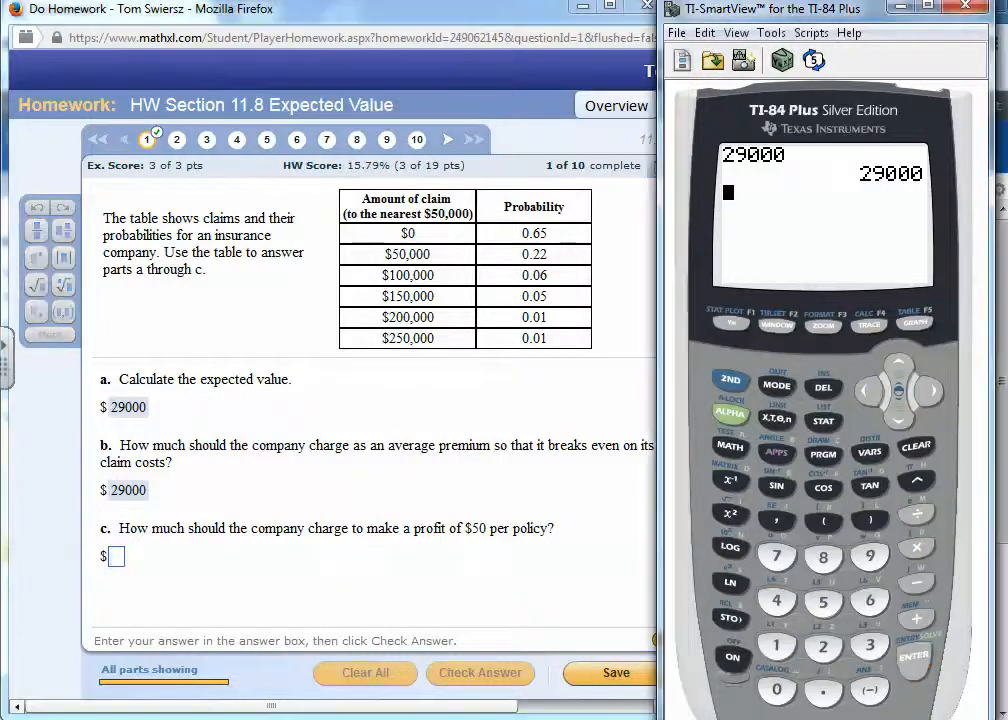
- Add the $50 profit to the calculator's last answer by evaluating Ans+50
key(plus)
text(5)
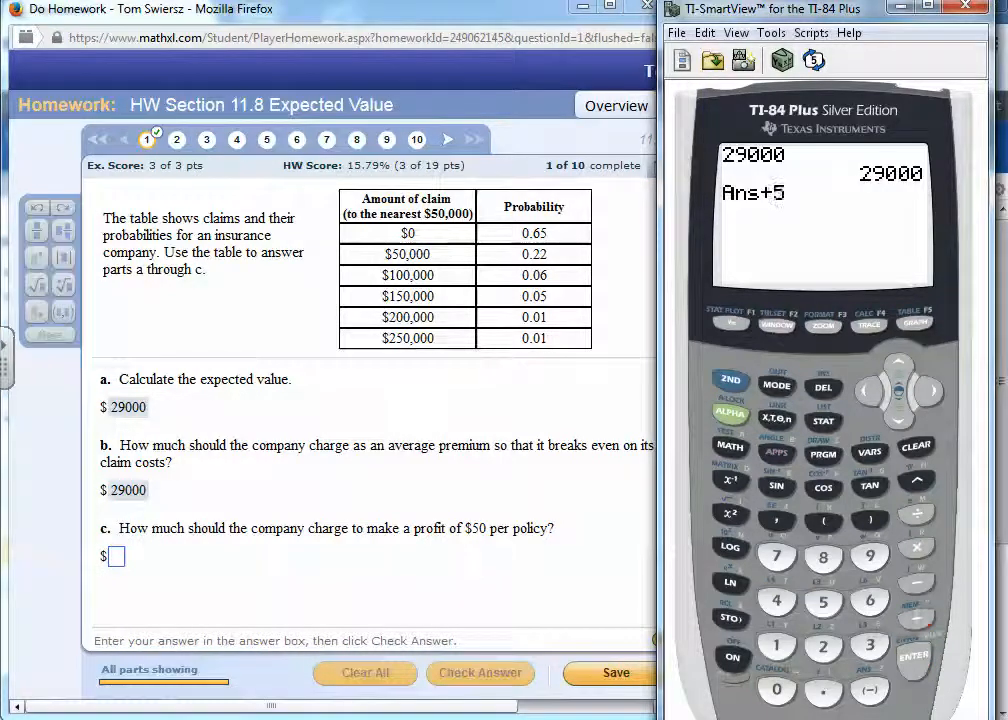
text(0)
key(Return)
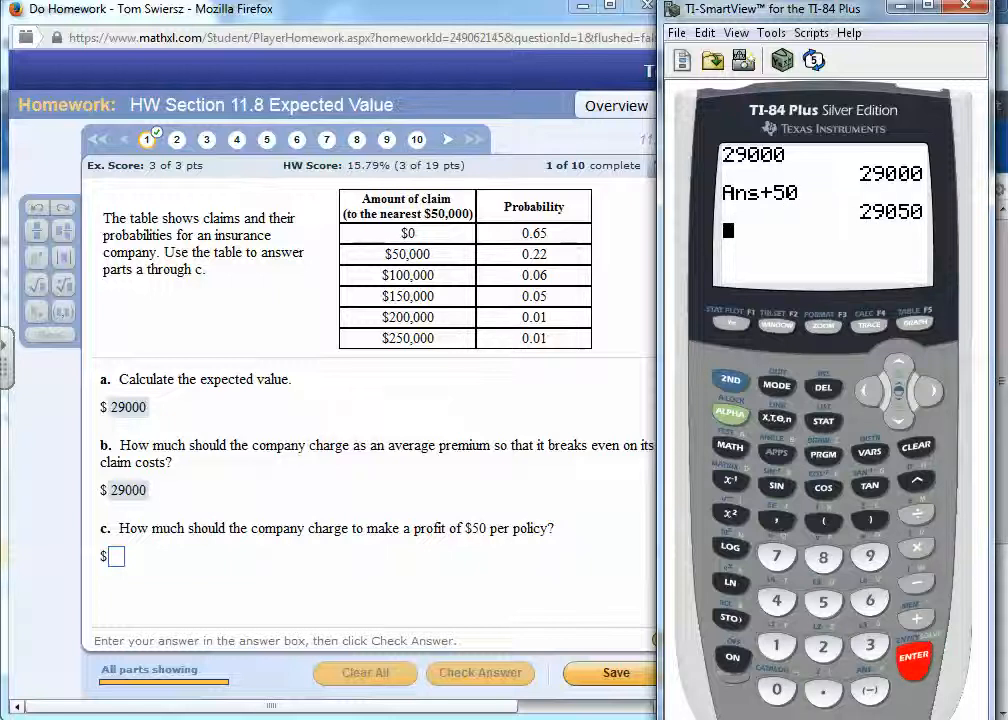
- Answer part c of the homework question with 29050, submit it and continue to question 2
click(116, 556)
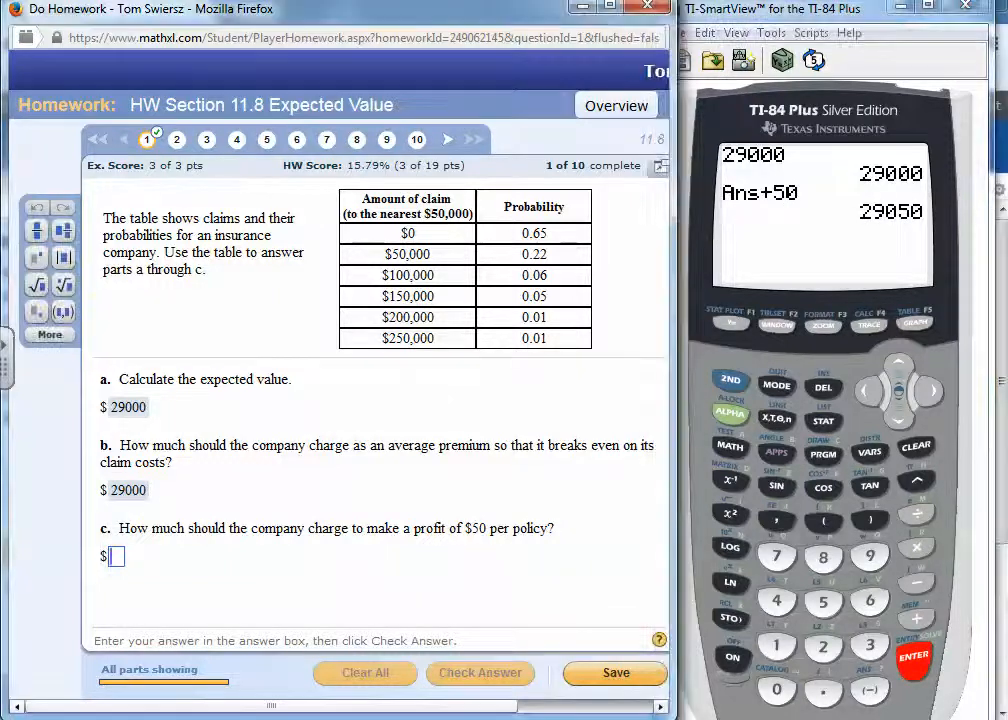
text(2)
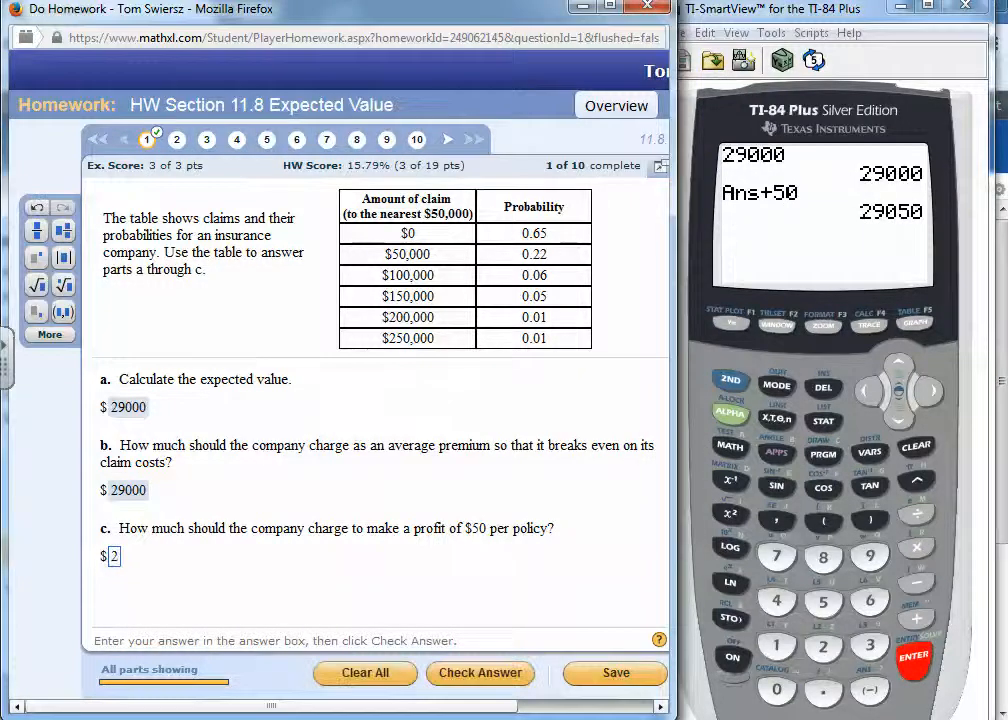
text(9050)
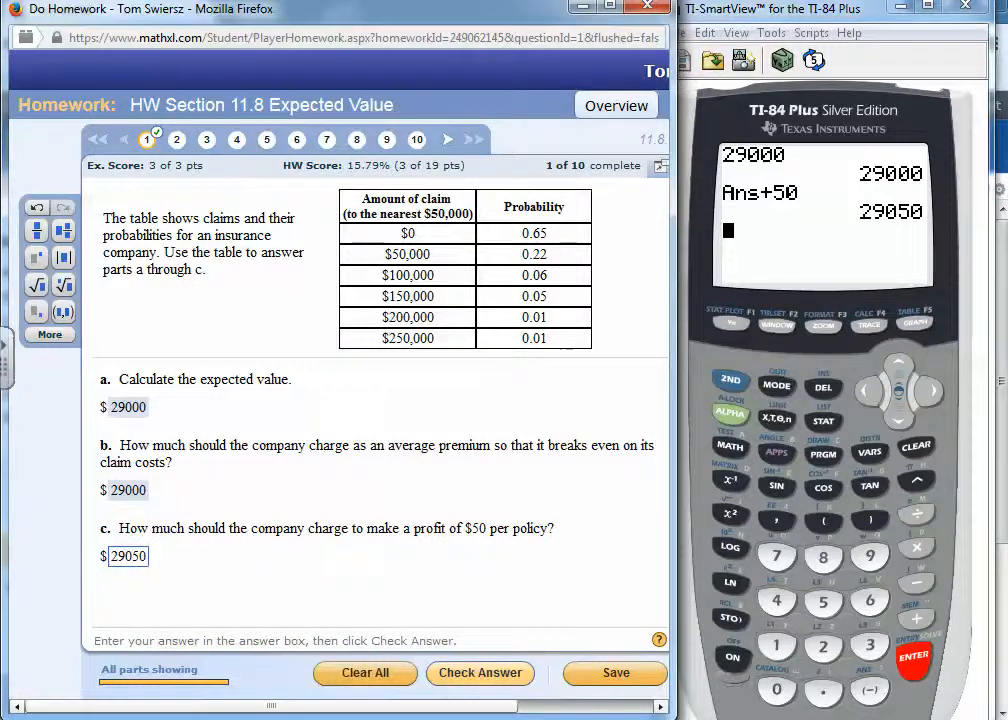
key(Return)
click(379, 435)
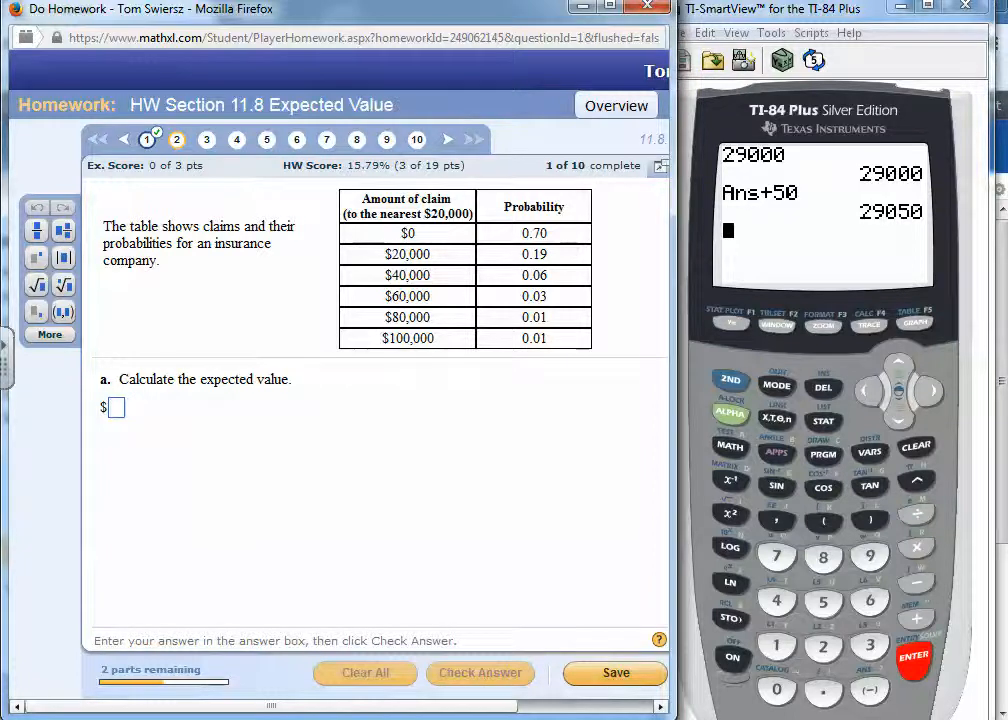
- Clear the calculator's home screen, then open the list editor and empty list L1
click(916, 447)
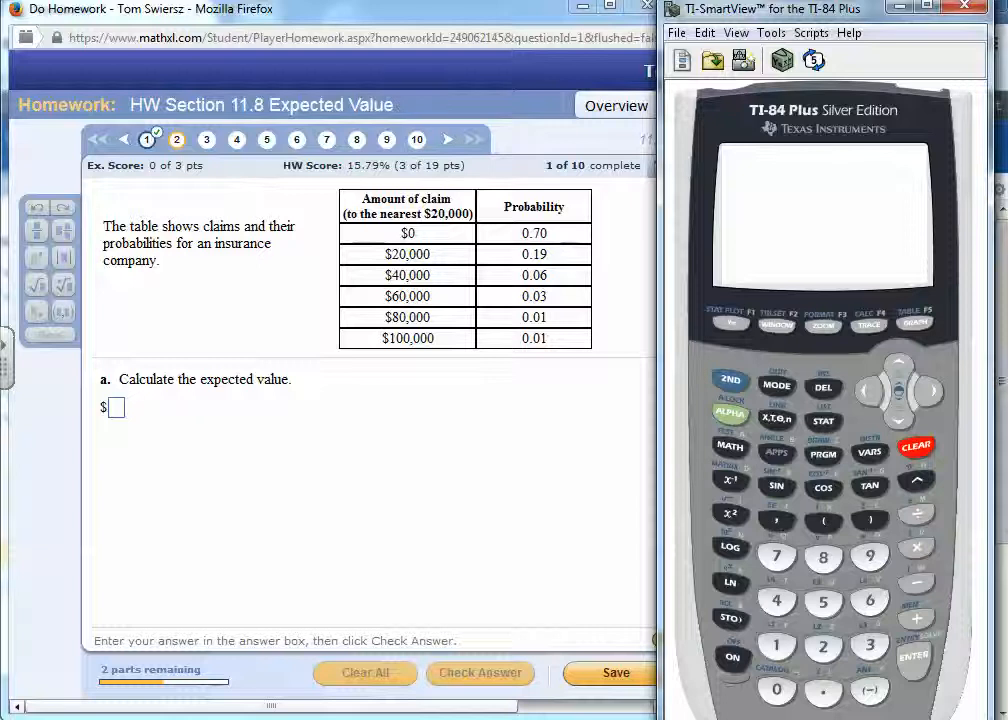
click(823, 421)
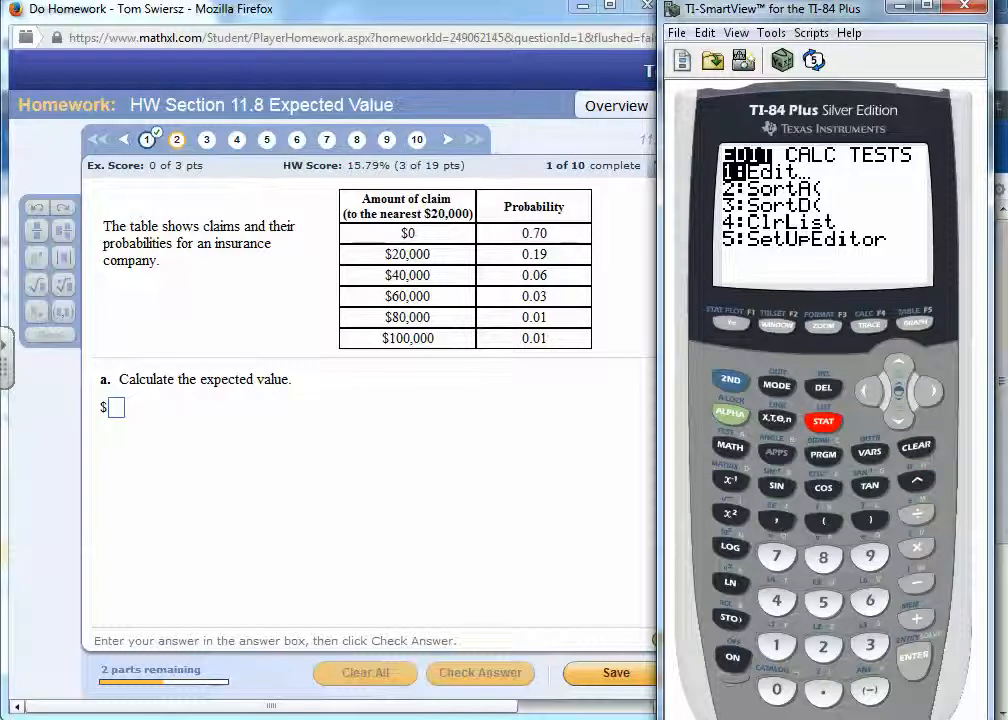
key(Return)
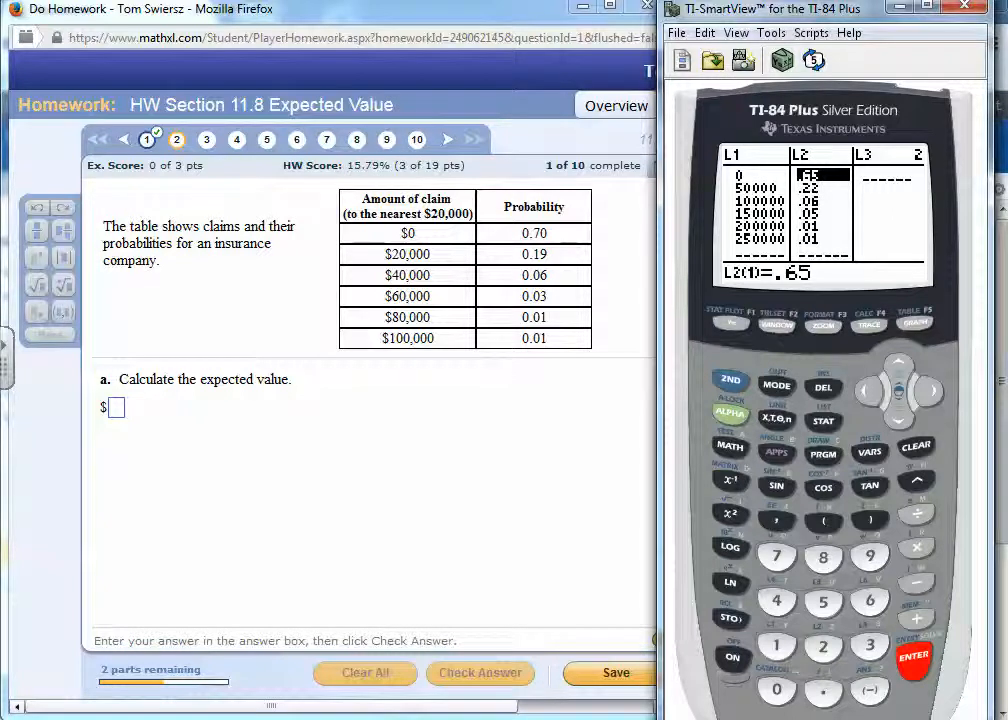
key(Left)
click(899, 367)
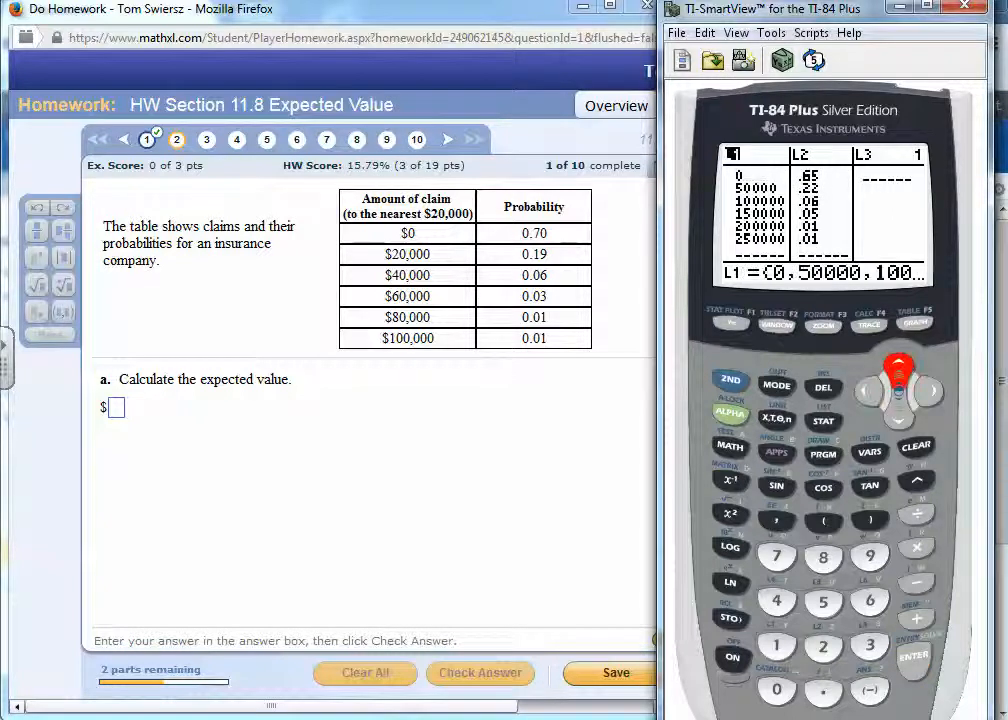
click(916, 446)
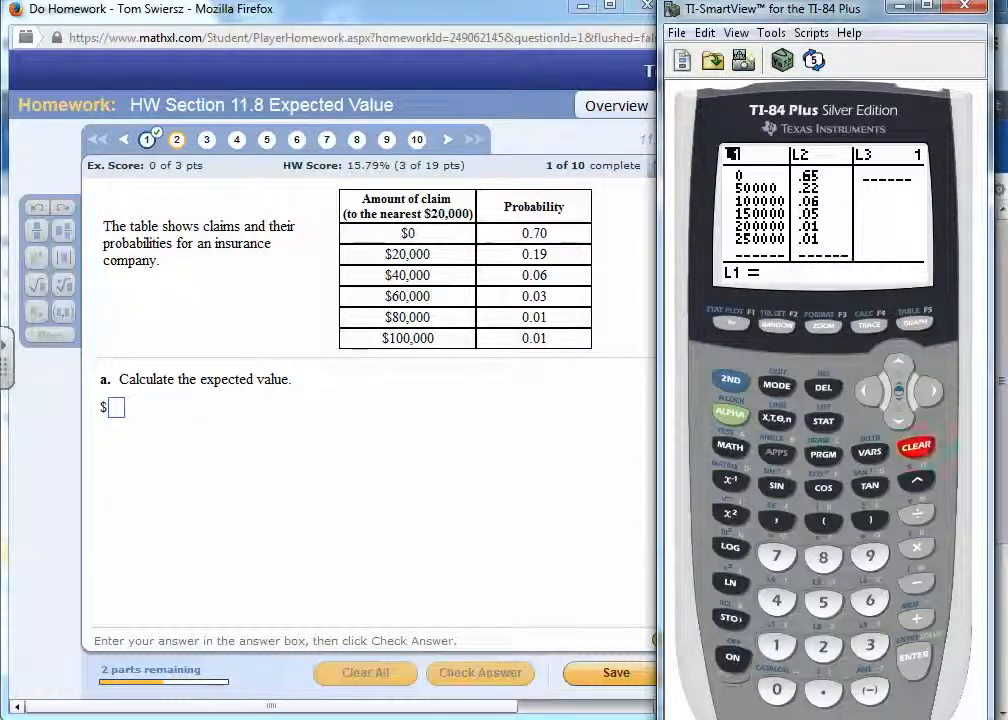
click(914, 655)
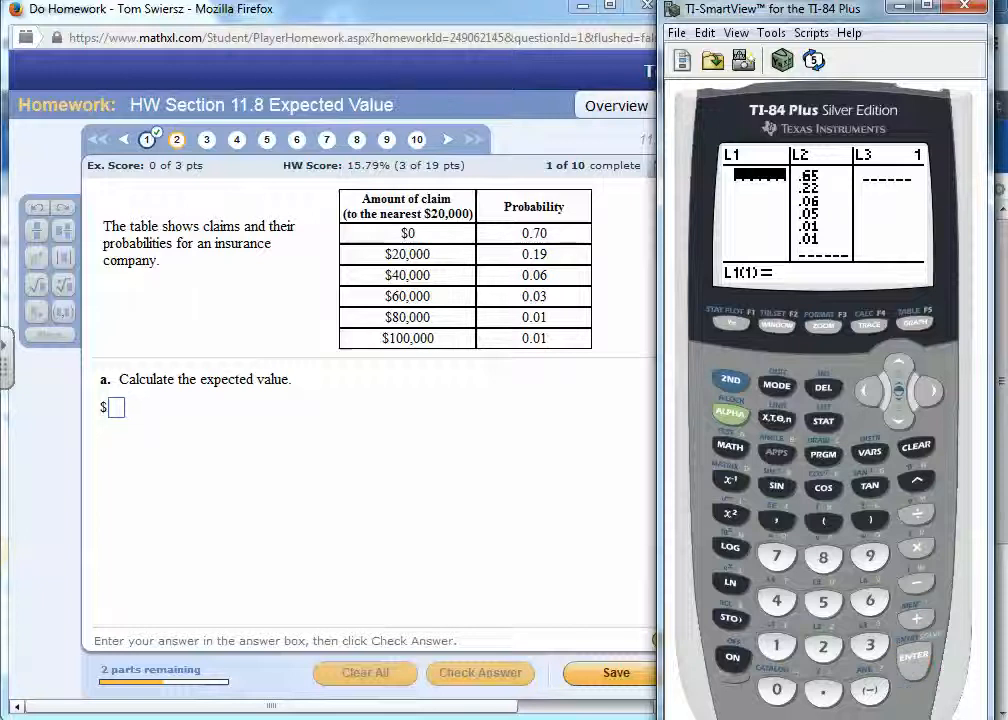
- Empty list L2 in the calculator's list editor
click(930, 390)
click(899, 367)
click(916, 446)
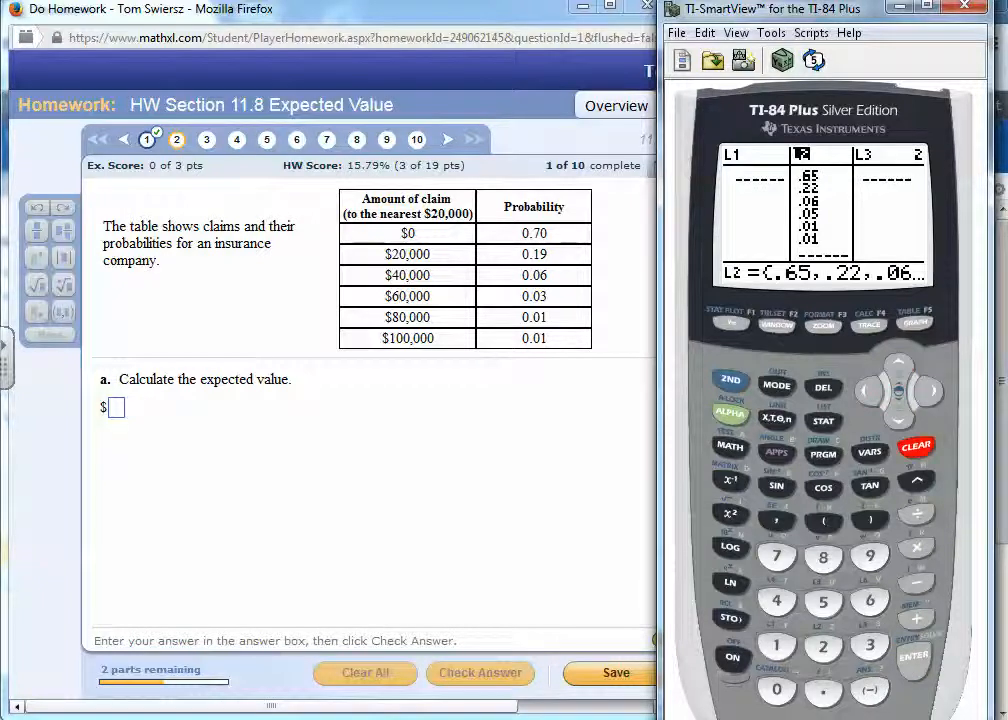
click(914, 655)
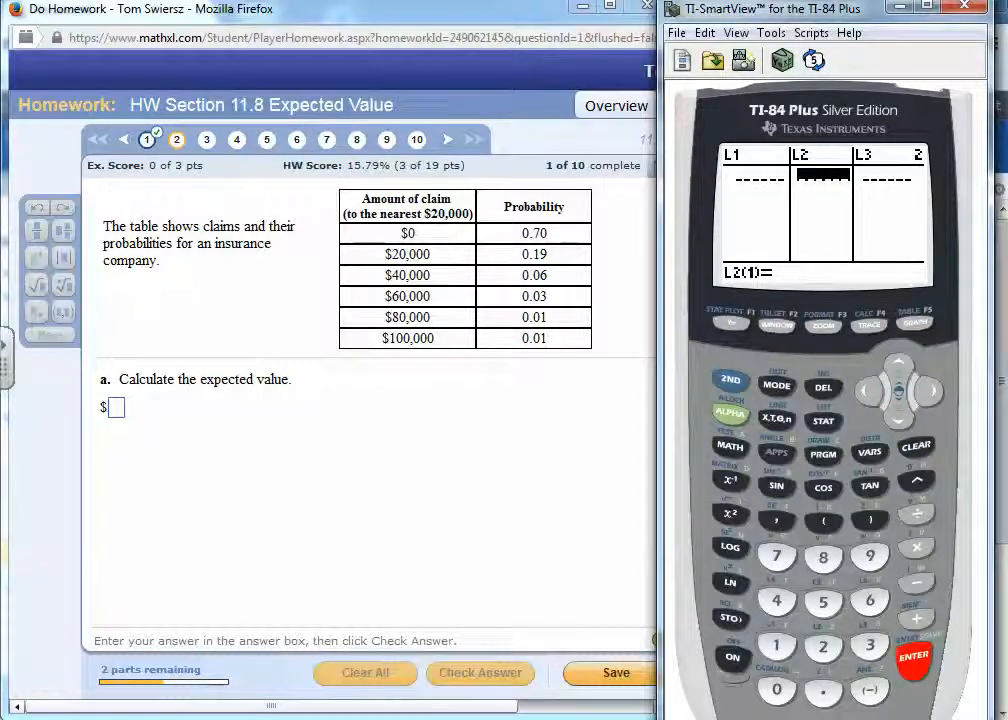
- Enter the claim amounts 0 and 20000 as the first two entries of list L1
click(868, 391)
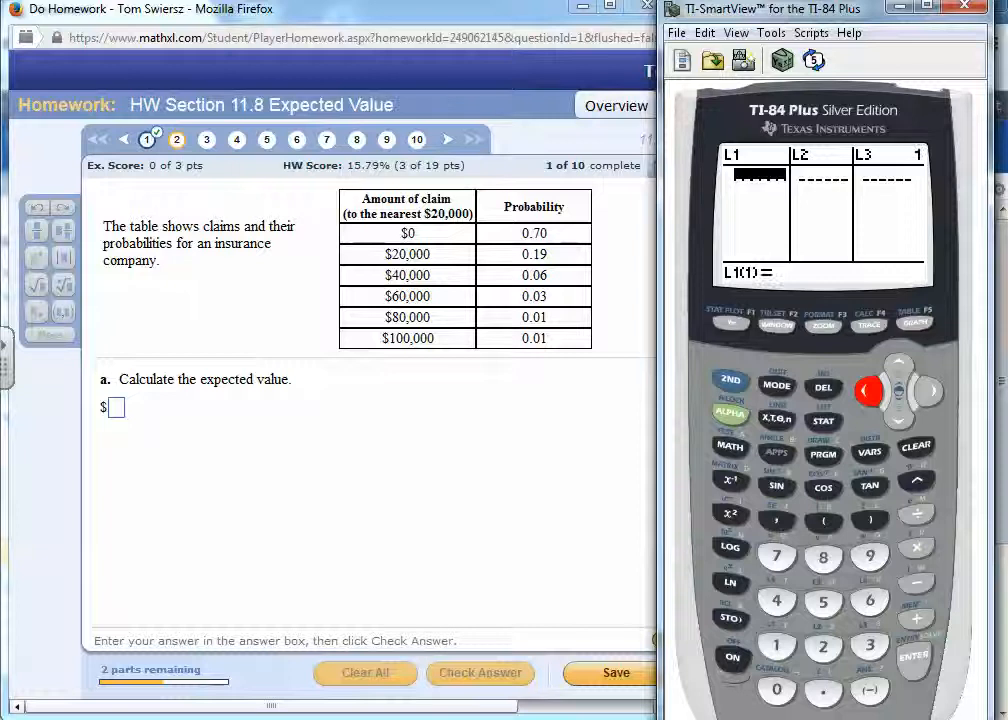
click(776, 689)
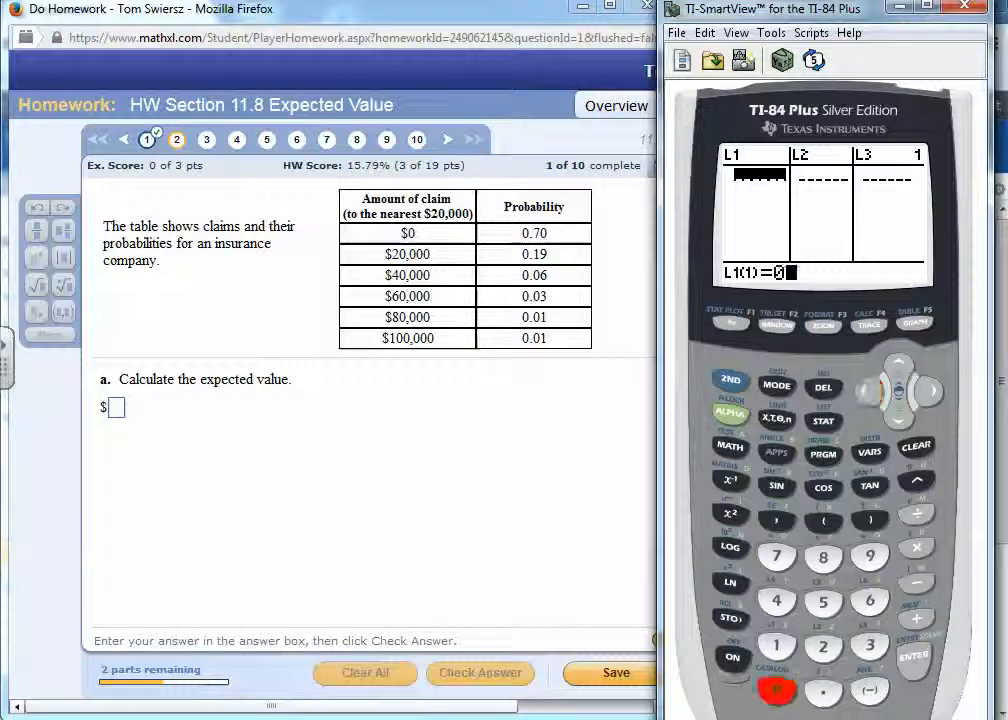
click(913, 656)
click(824, 646)
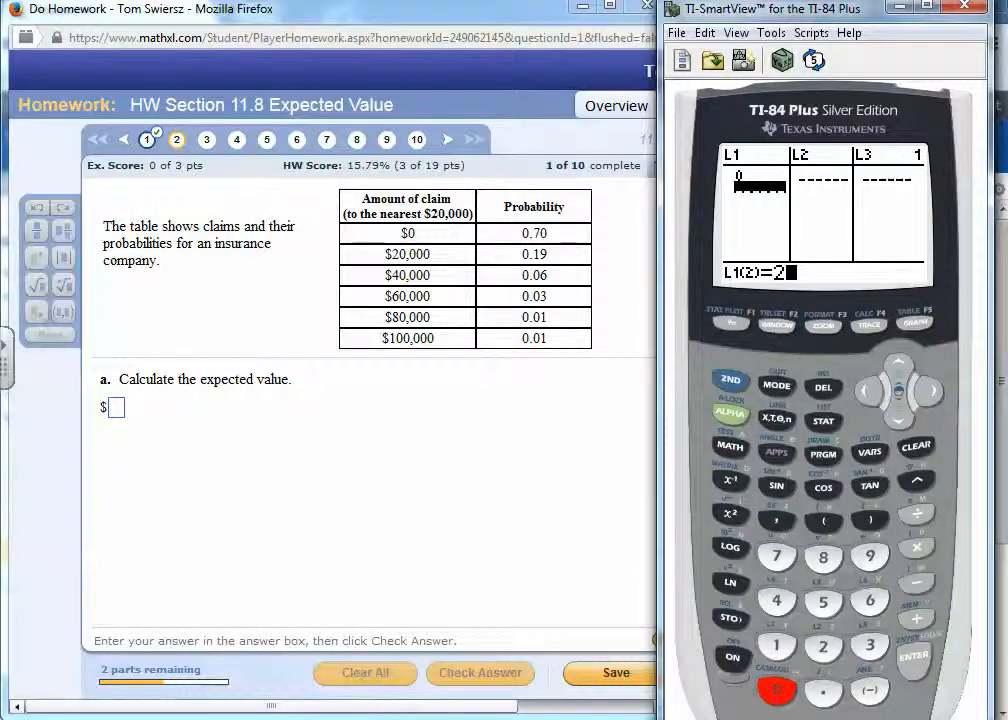
click(776, 689)
click(776, 689)
click(776, 689)
click(776, 689)
click(913, 656)
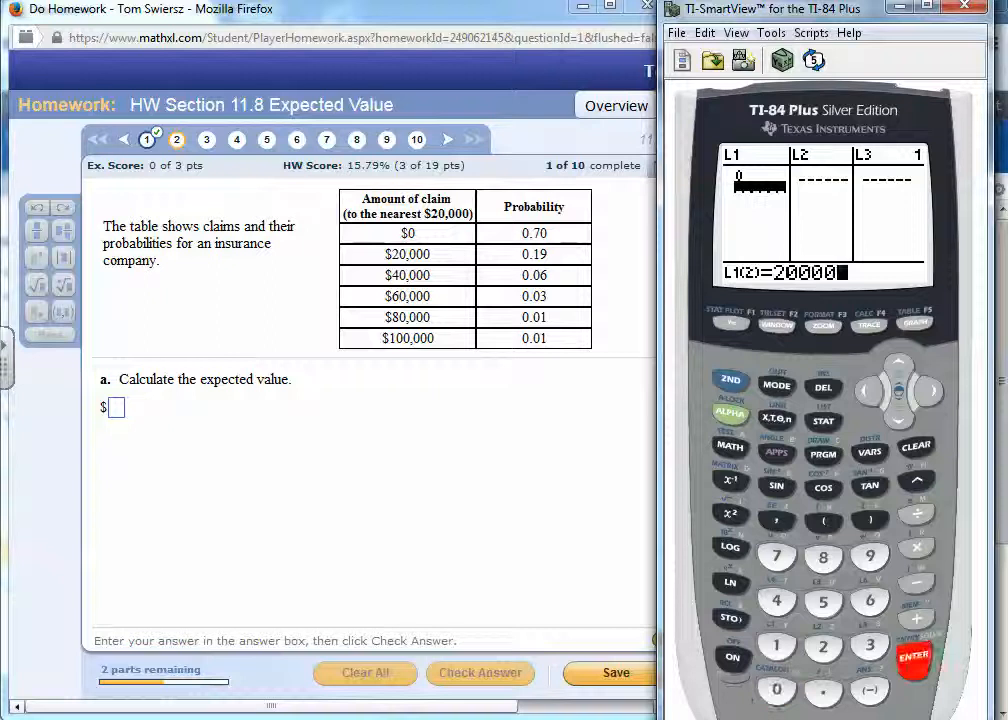
- Add the claim amounts 40000 and 60000 as the third and fourth entries of L1
click(776, 600)
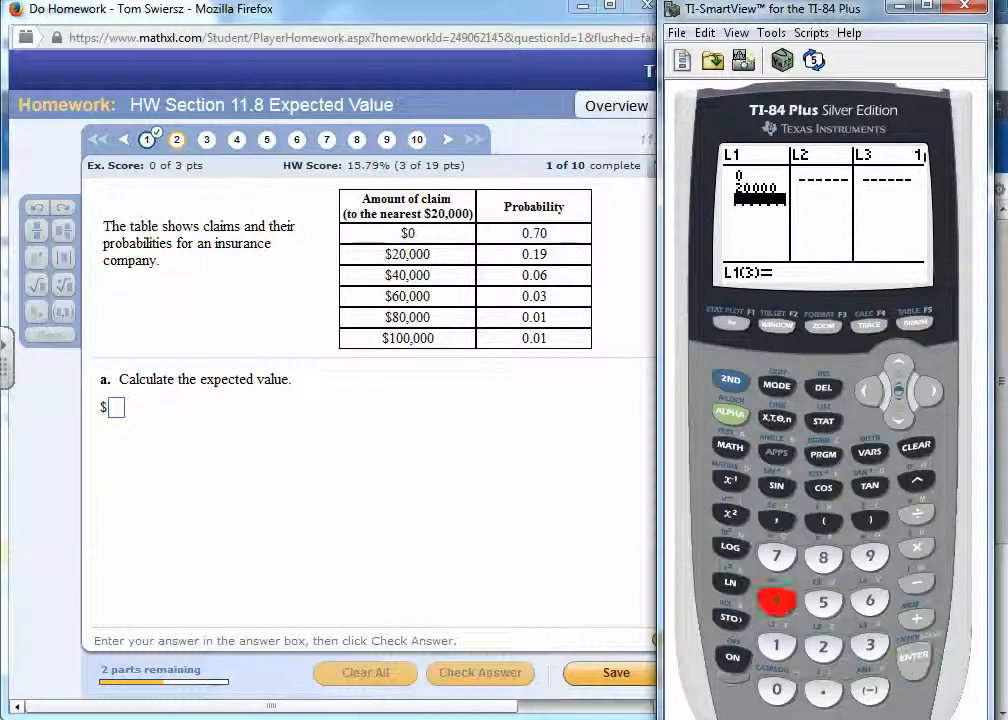
click(776, 689)
click(776, 689)
click(776, 689)
click(776, 689)
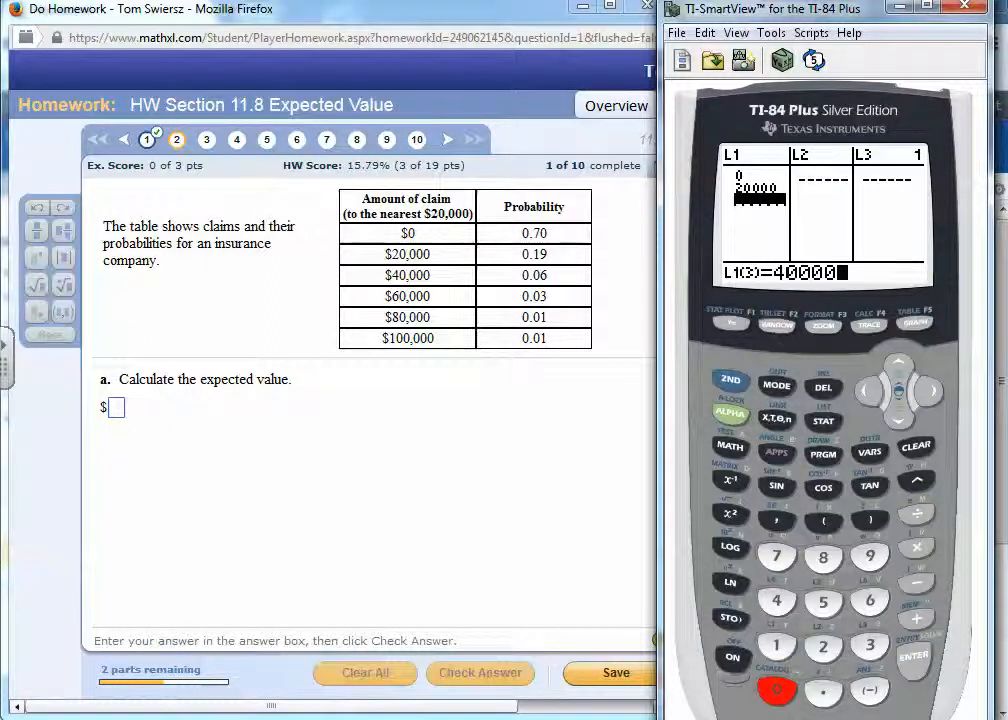
click(913, 656)
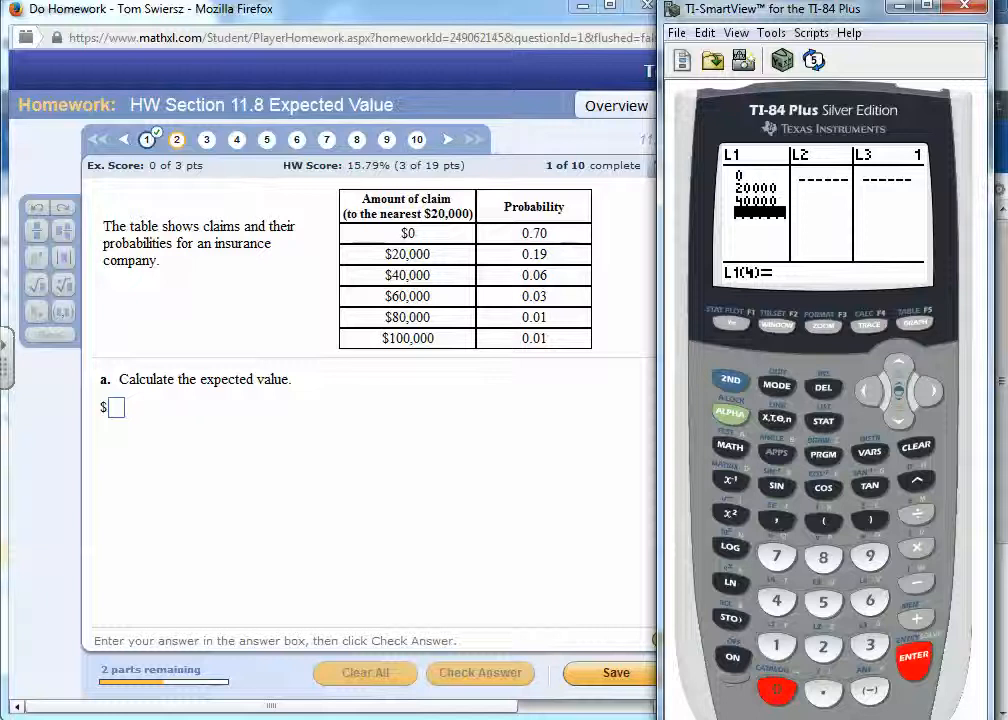
click(869, 600)
click(776, 689)
click(776, 689)
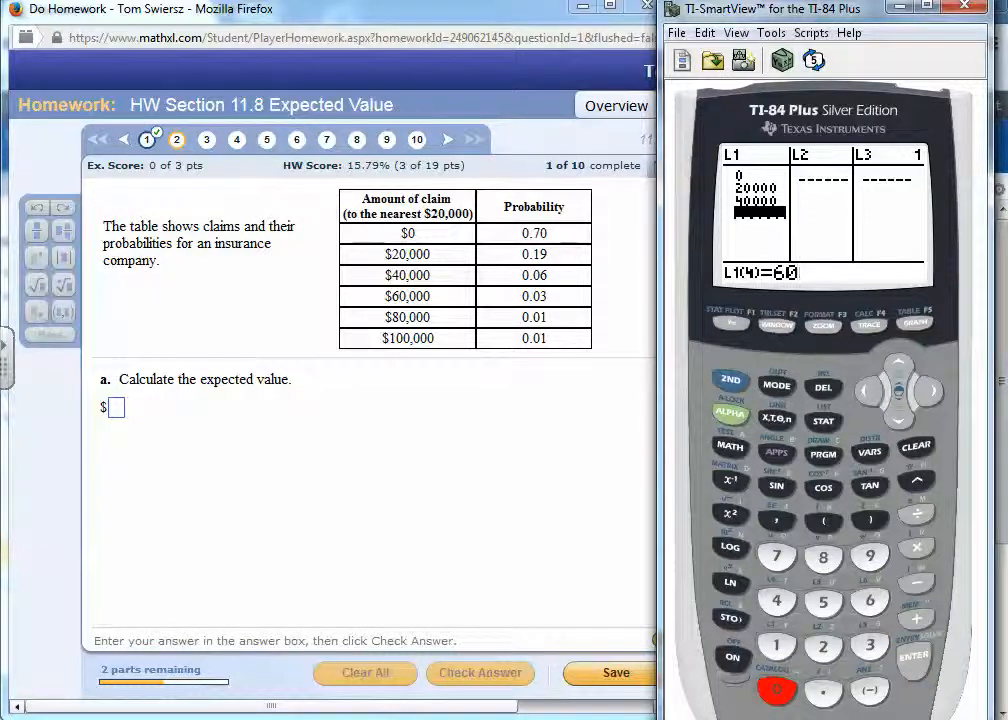
click(776, 689)
click(776, 689)
click(913, 656)
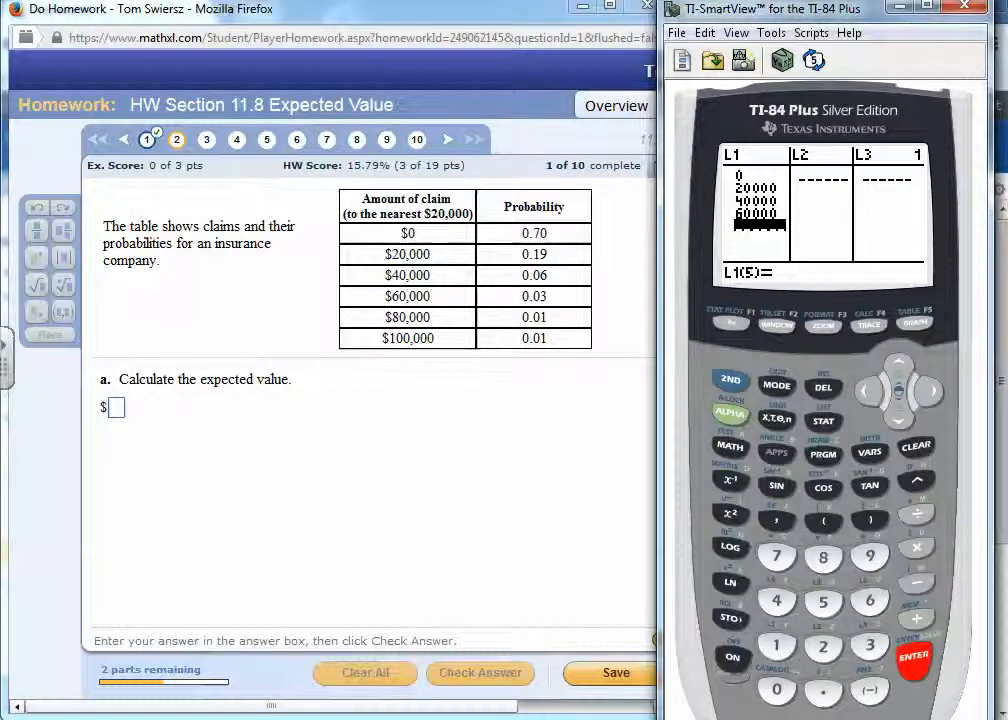
- Complete list L1 with the claim amounts 80000 and 100000
click(823, 557)
click(776, 689)
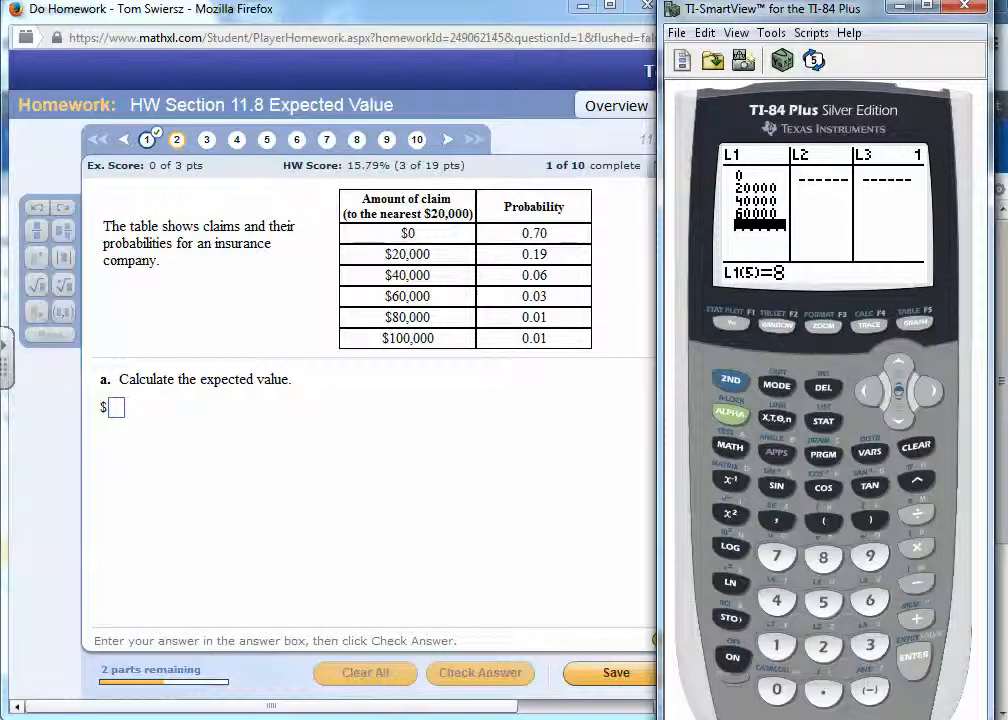
click(776, 689)
click(776, 689)
click(776, 689)
key(Return)
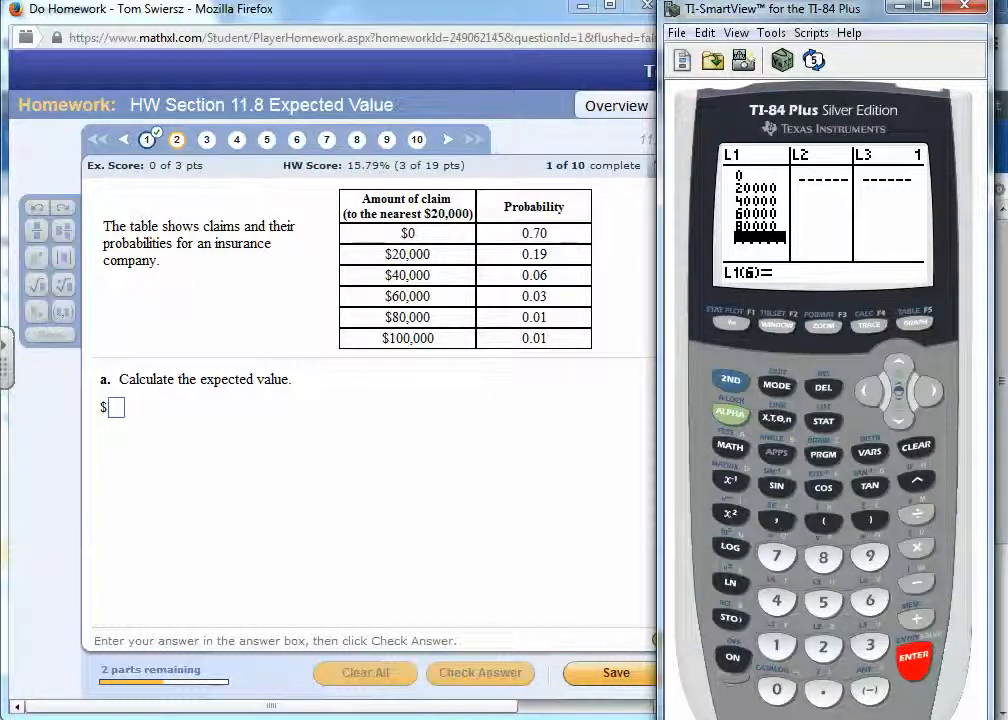
text(100000)
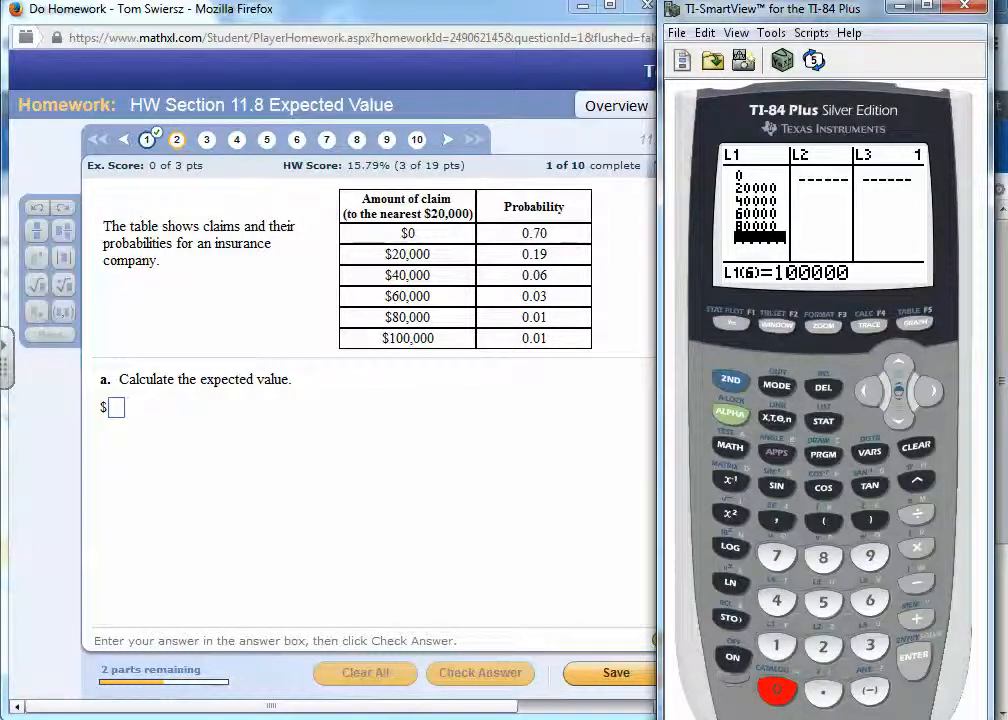
key(Return)
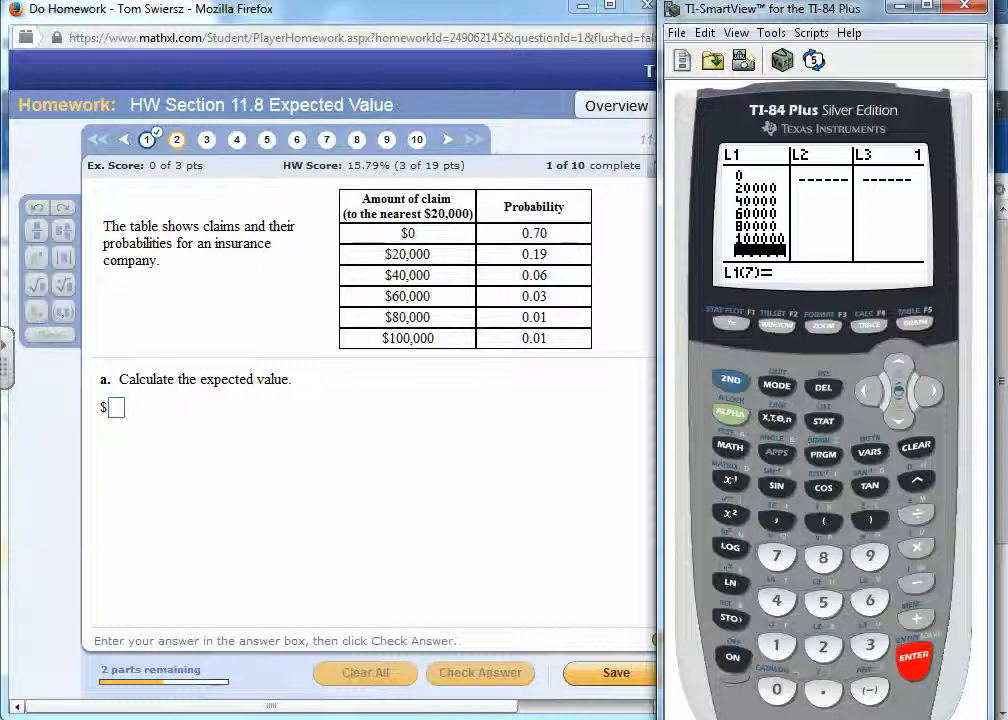
- Enter the probabilities .70 and .19 as the first two entries of list L2
key(Right)
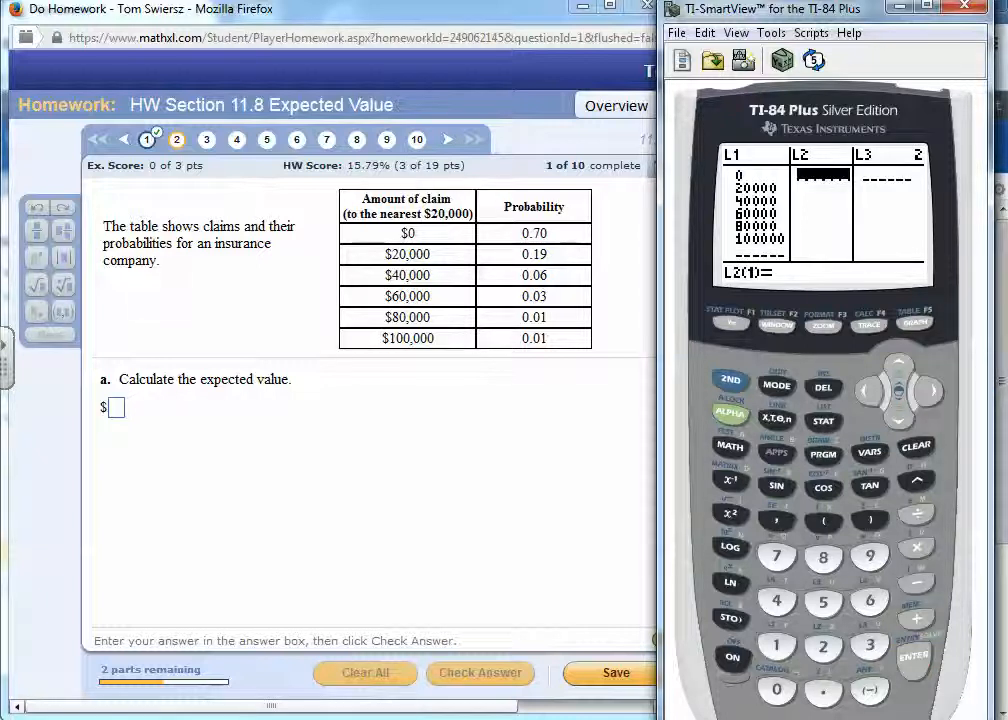
text(.7)
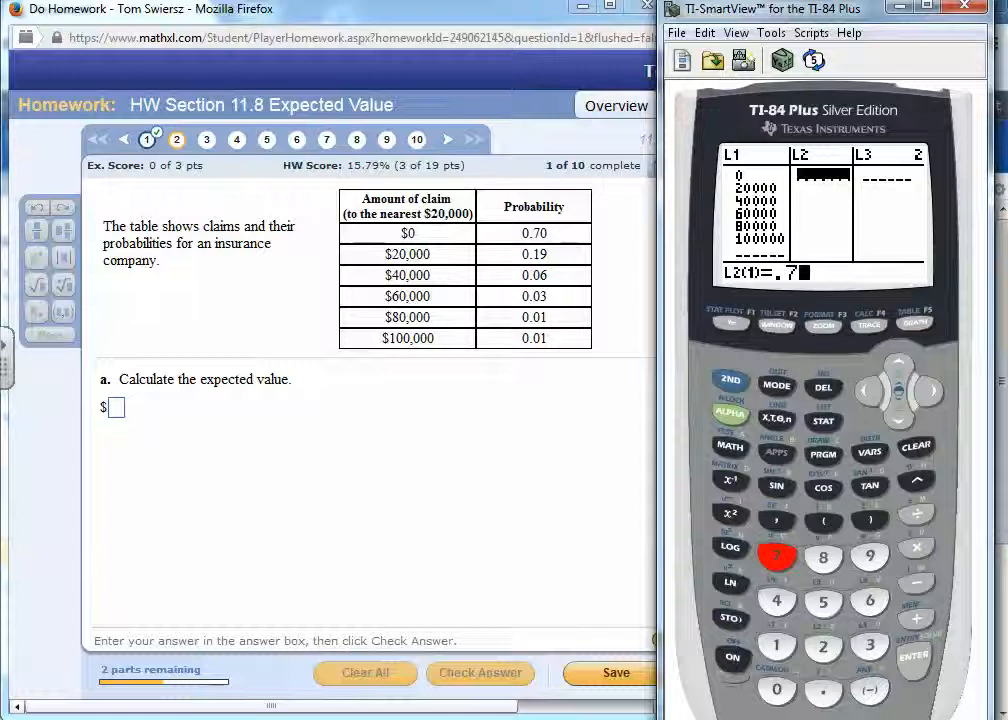
text(0)
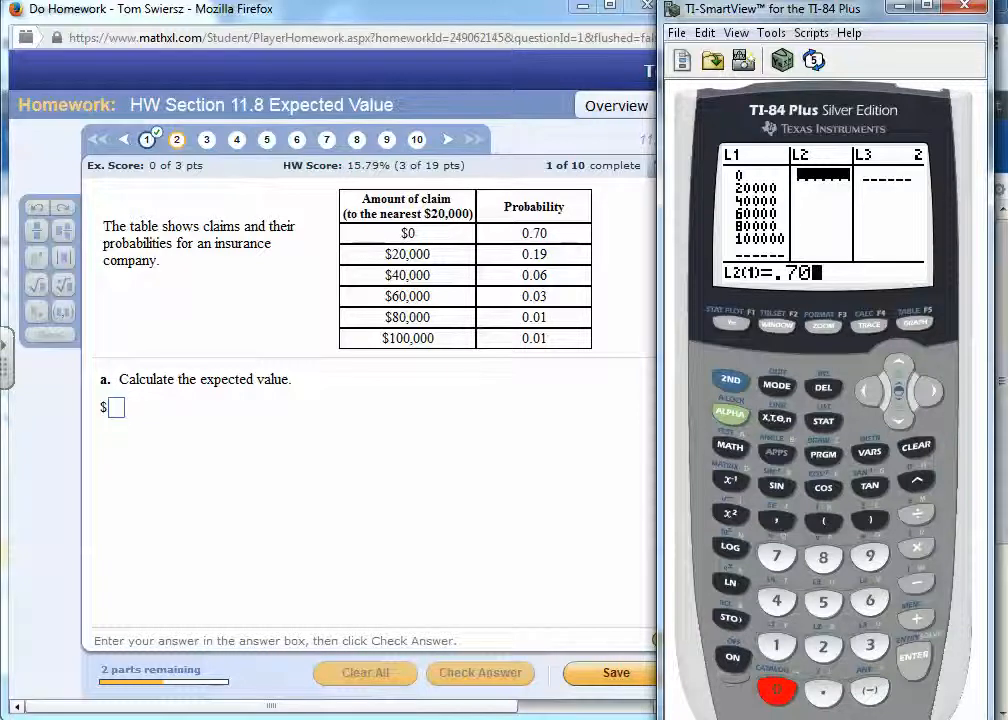
key(Return)
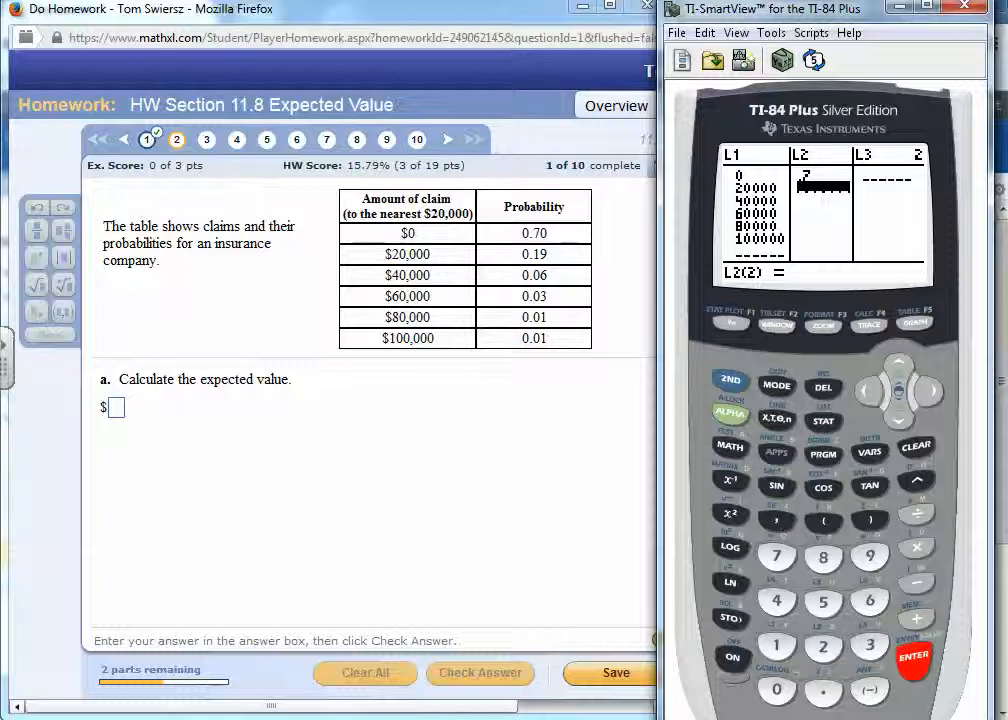
text(.19)
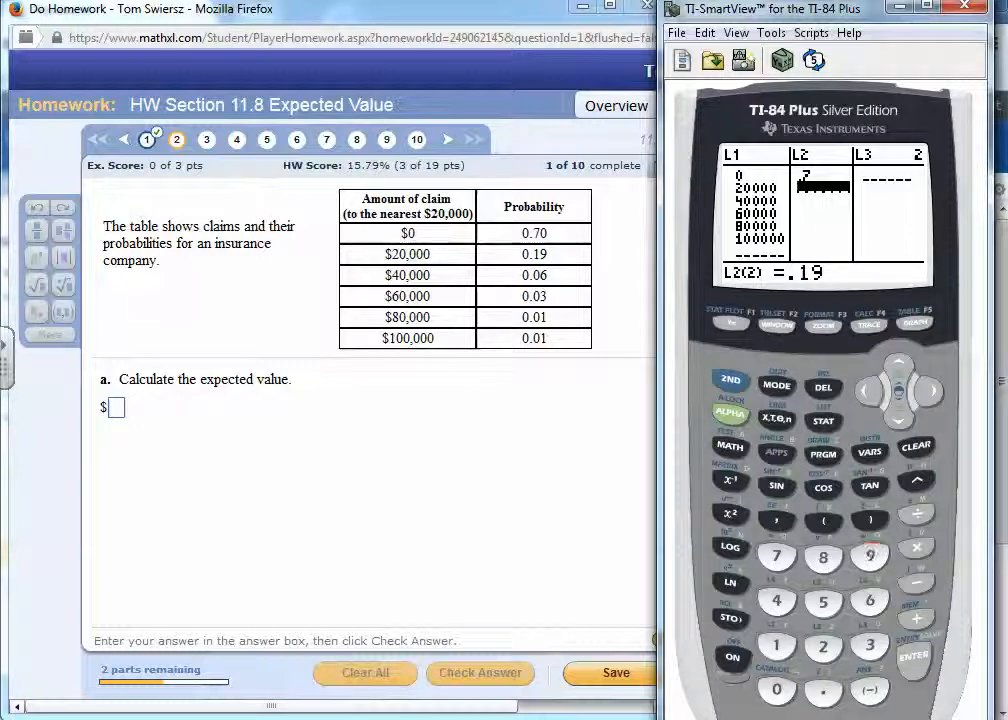
key(Return)
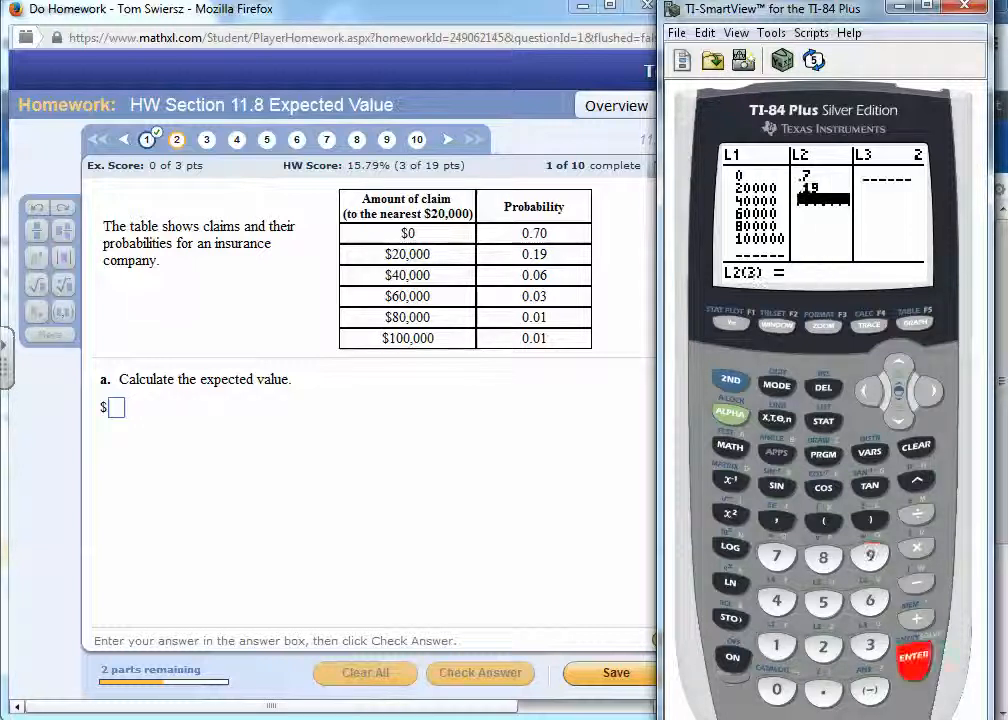
- Complete list L2 with the probabilities .06, .03, .01 and .01
text(.06)
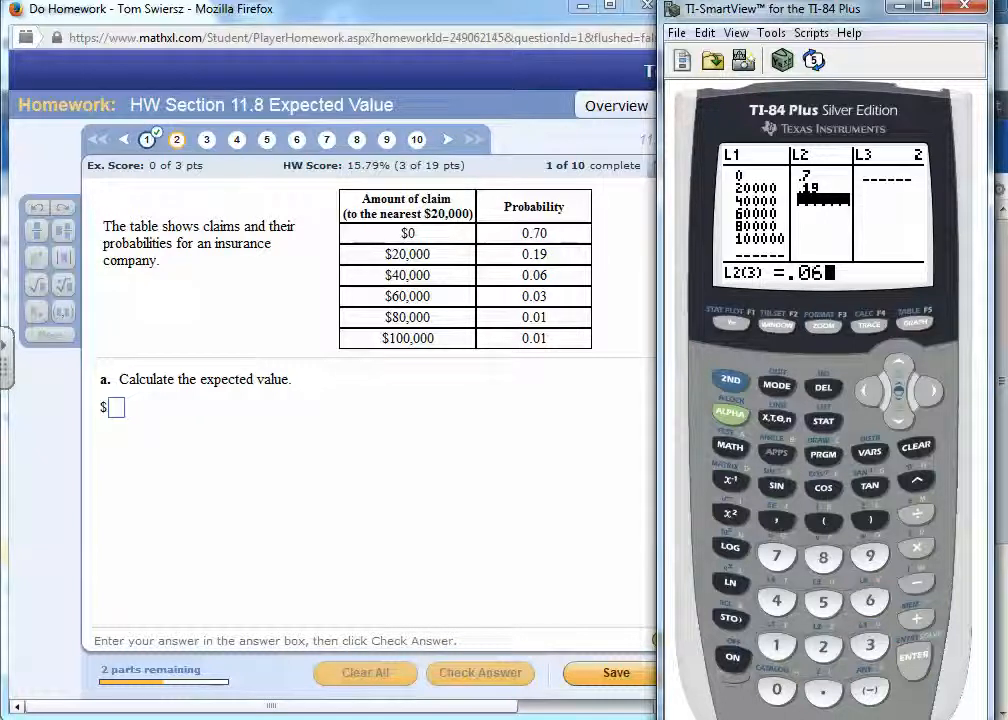
key(Return)
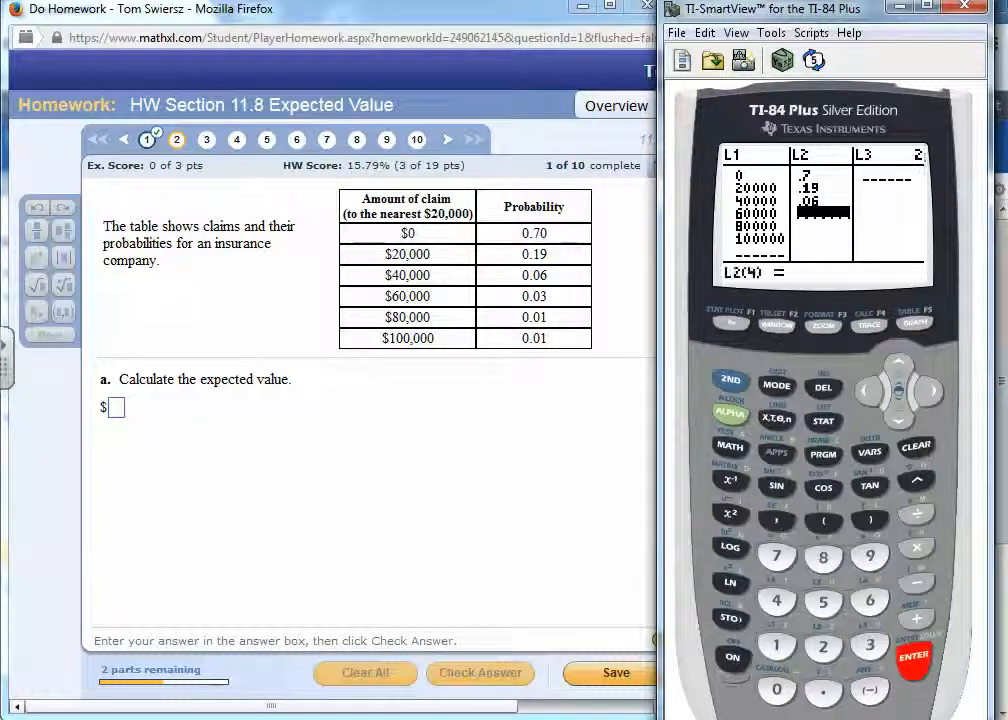
text(.03)
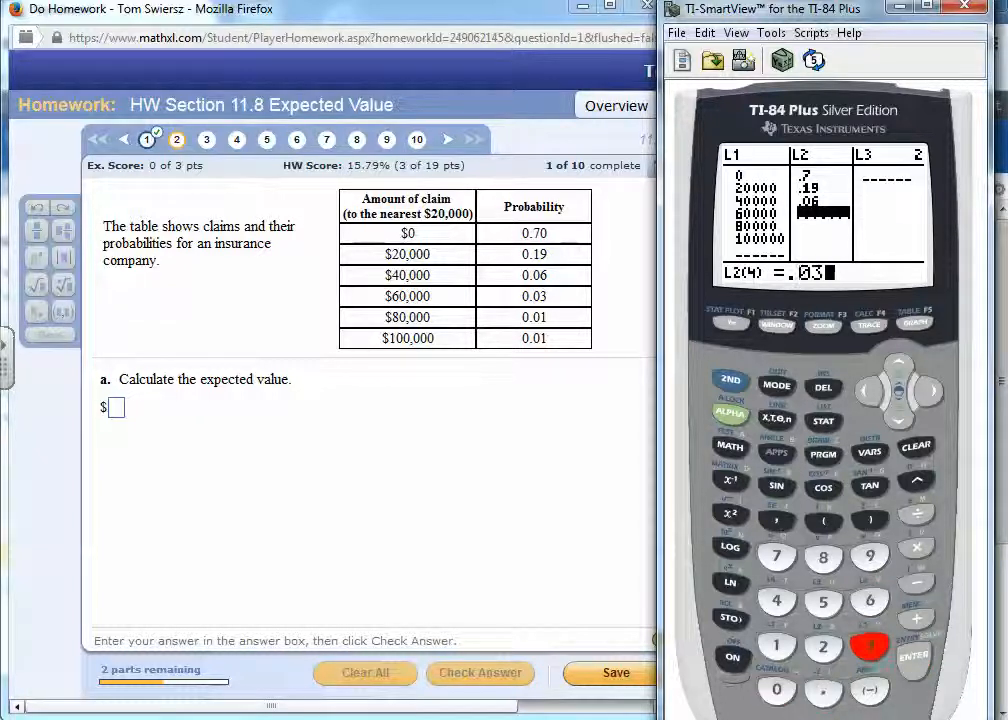
key(Return)
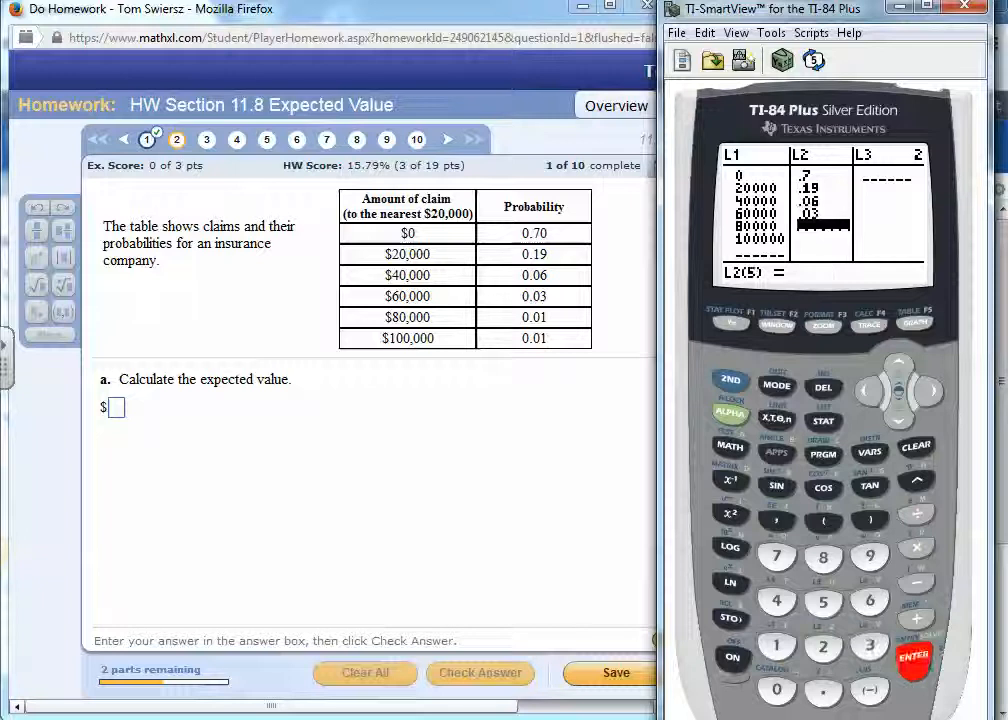
text(.01)
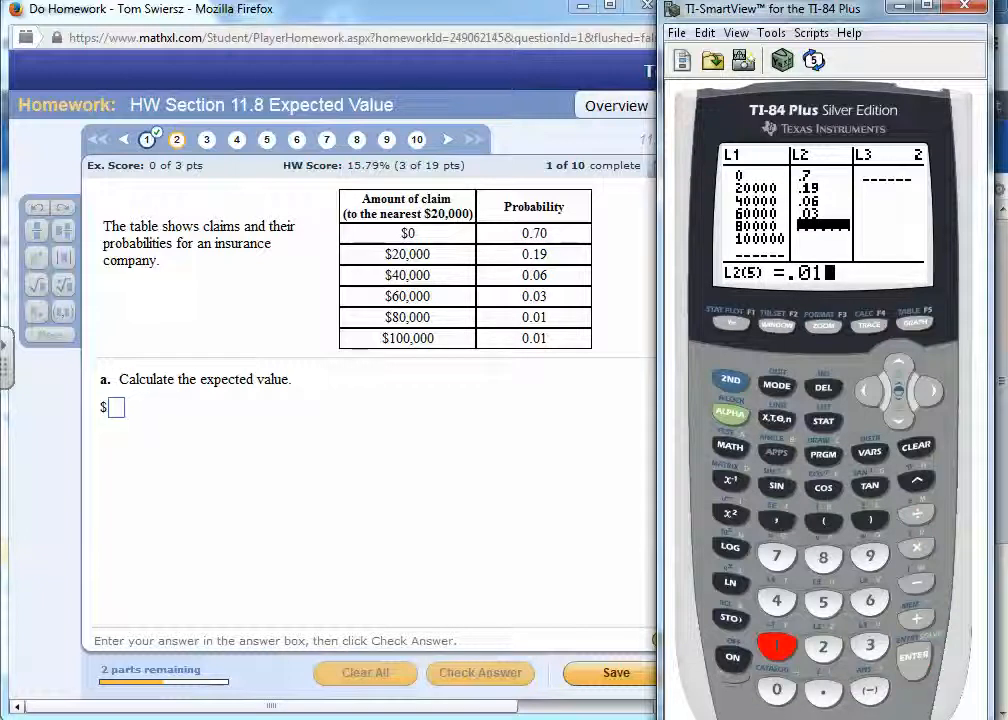
key(Return)
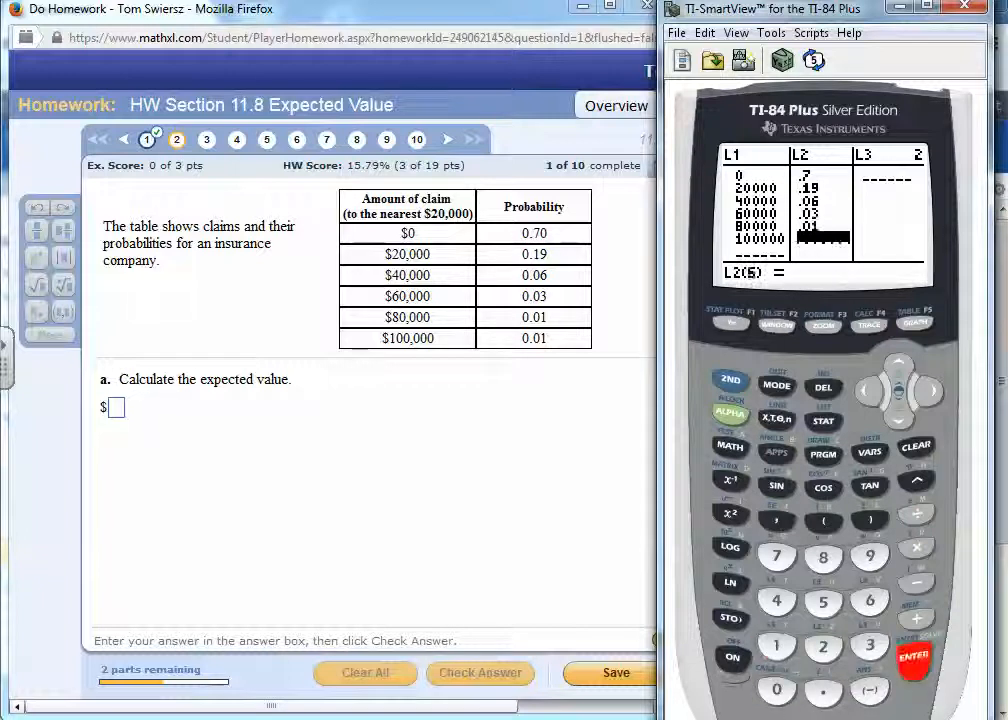
text(.01)
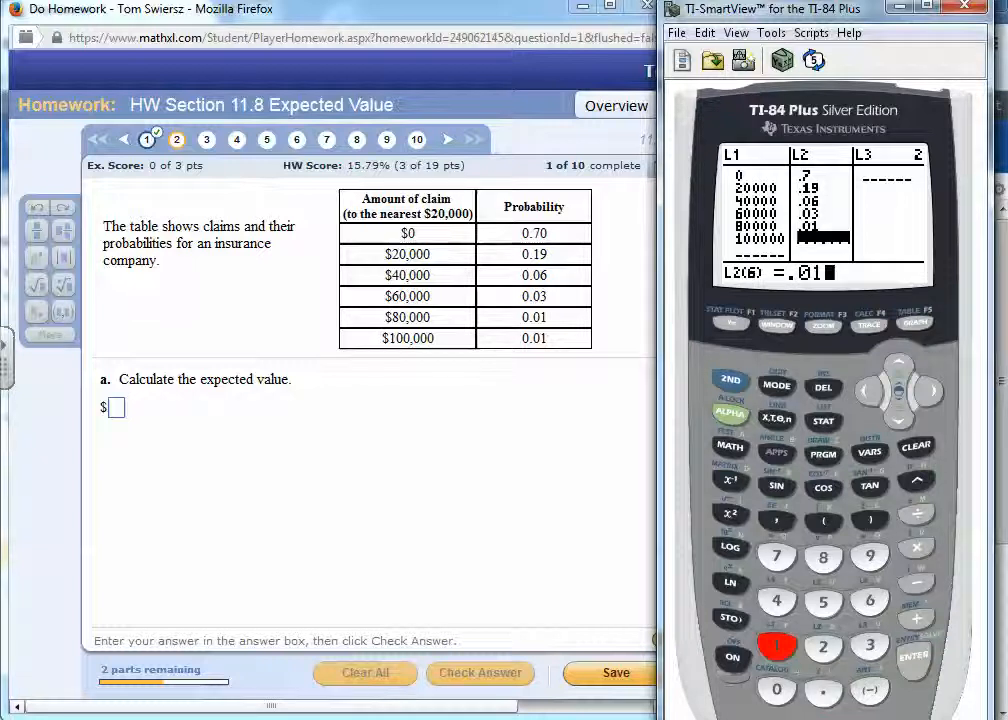
key(Return)
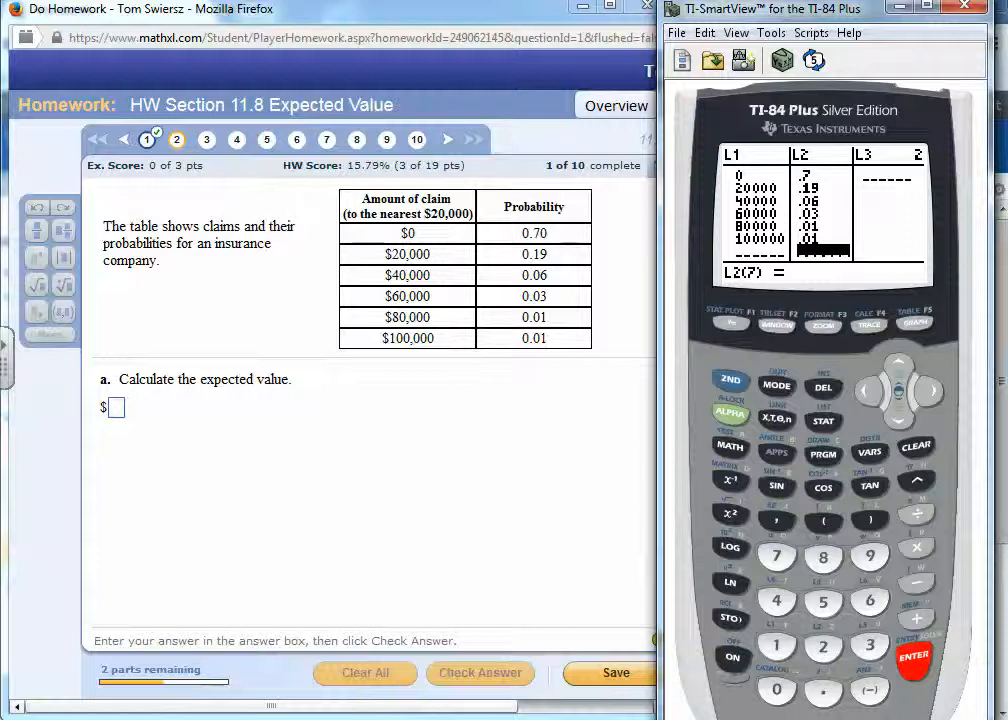
- Run 1-Var Stats on the calculator with L1 as the data list and L2 as the frequency list
click(823, 421)
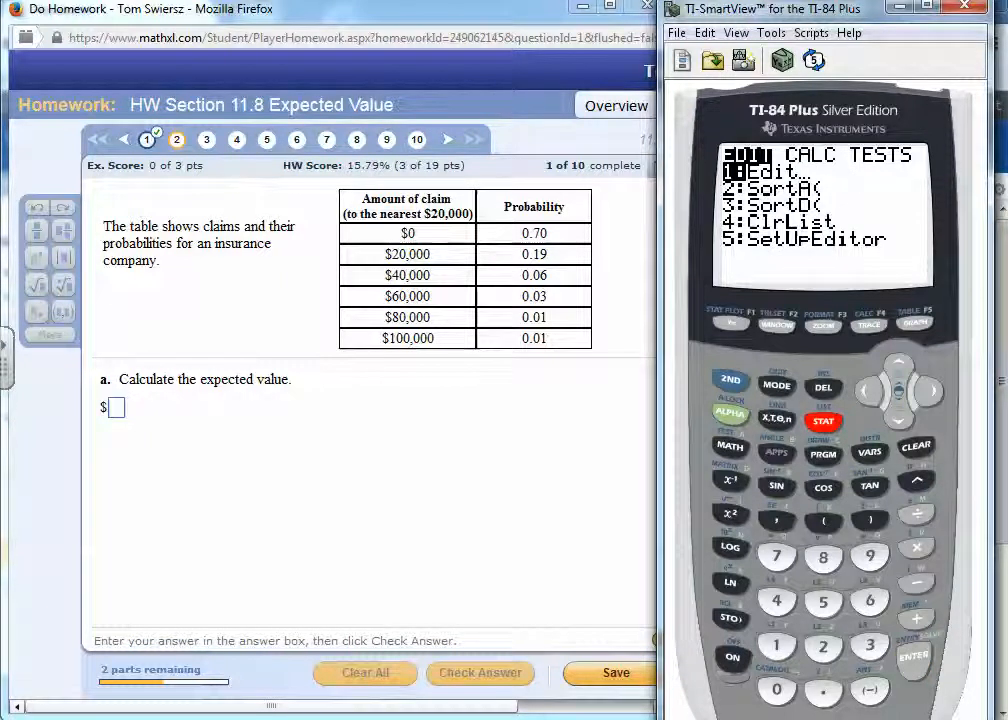
click(929, 391)
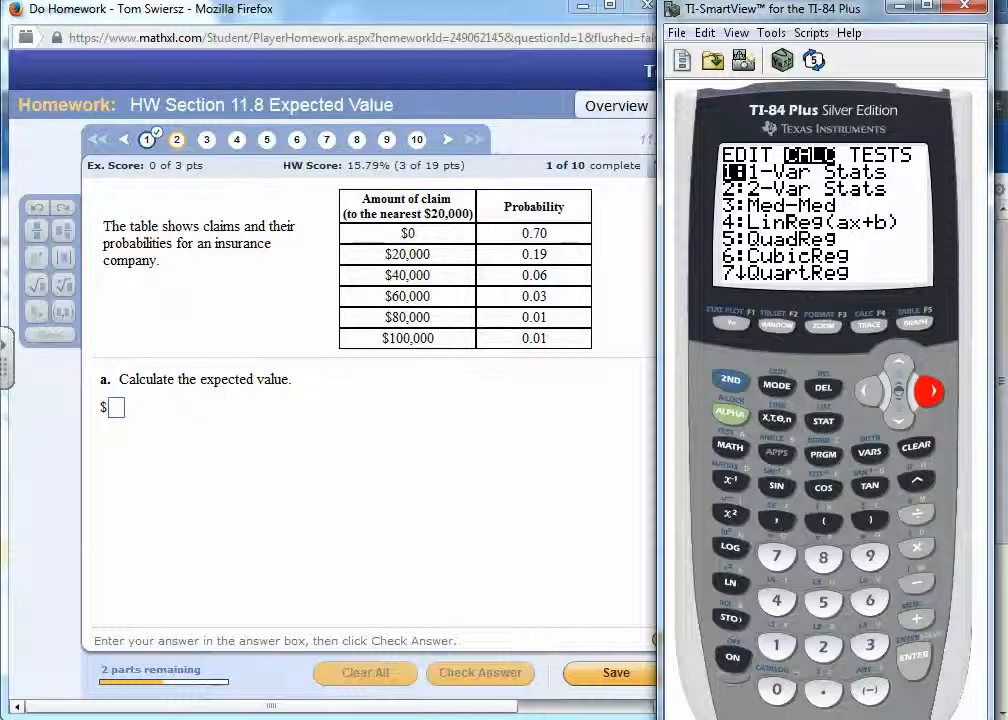
click(913, 656)
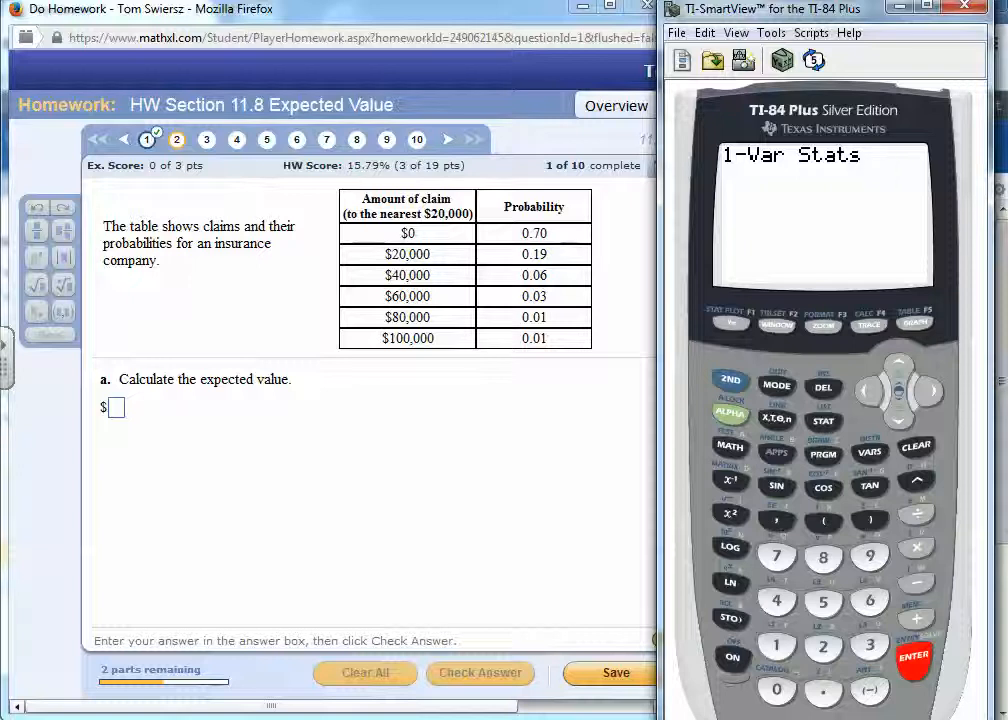
click(731, 380)
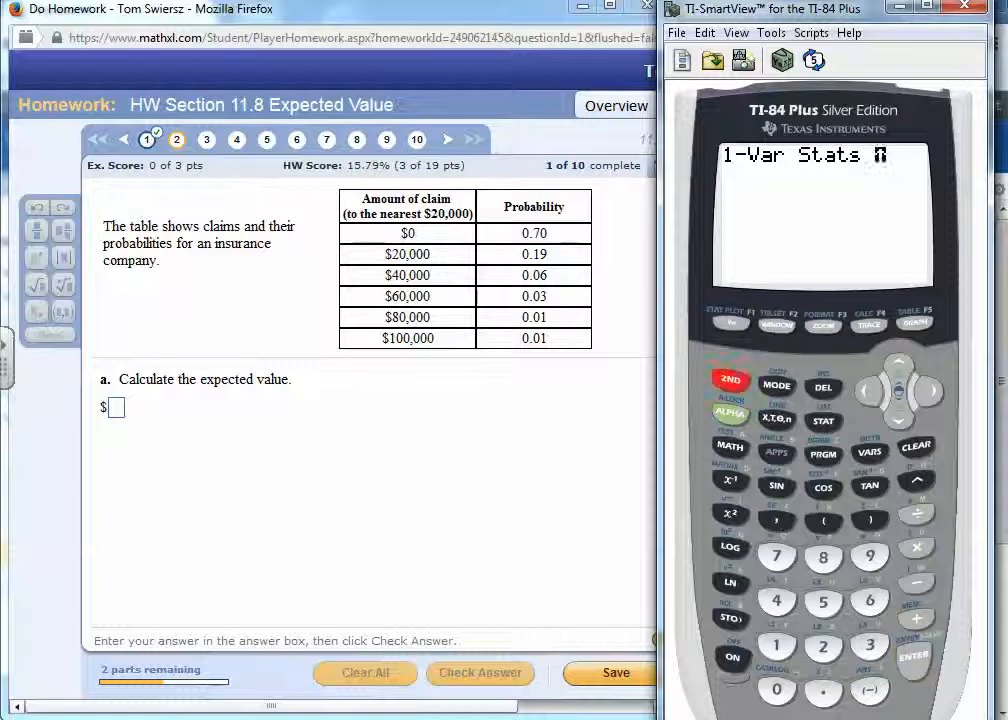
click(777, 645)
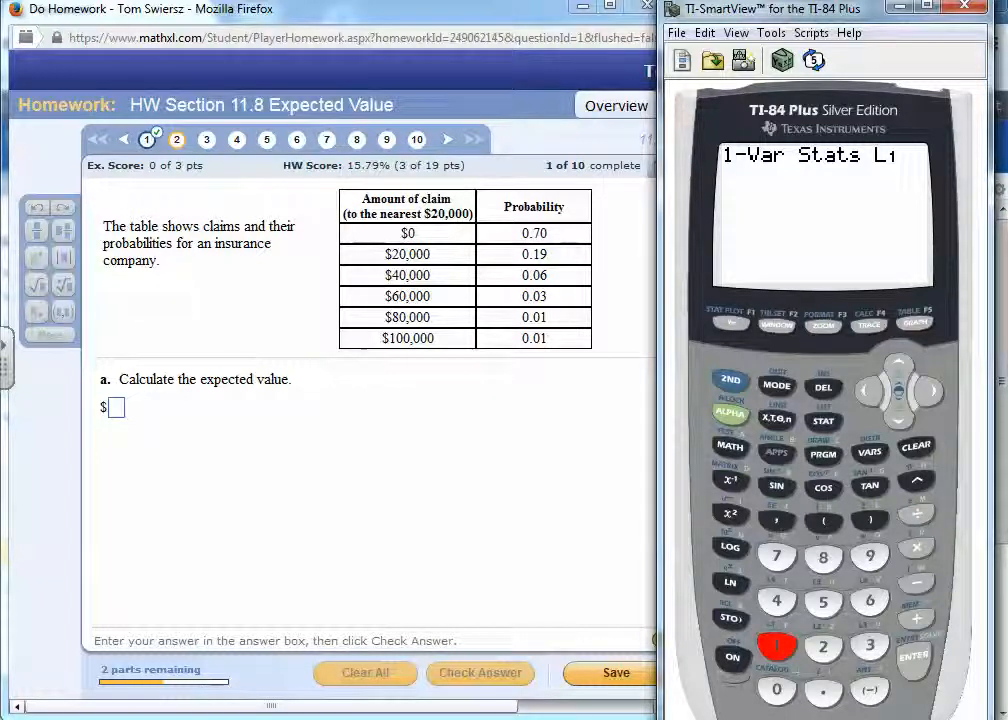
click(777, 519)
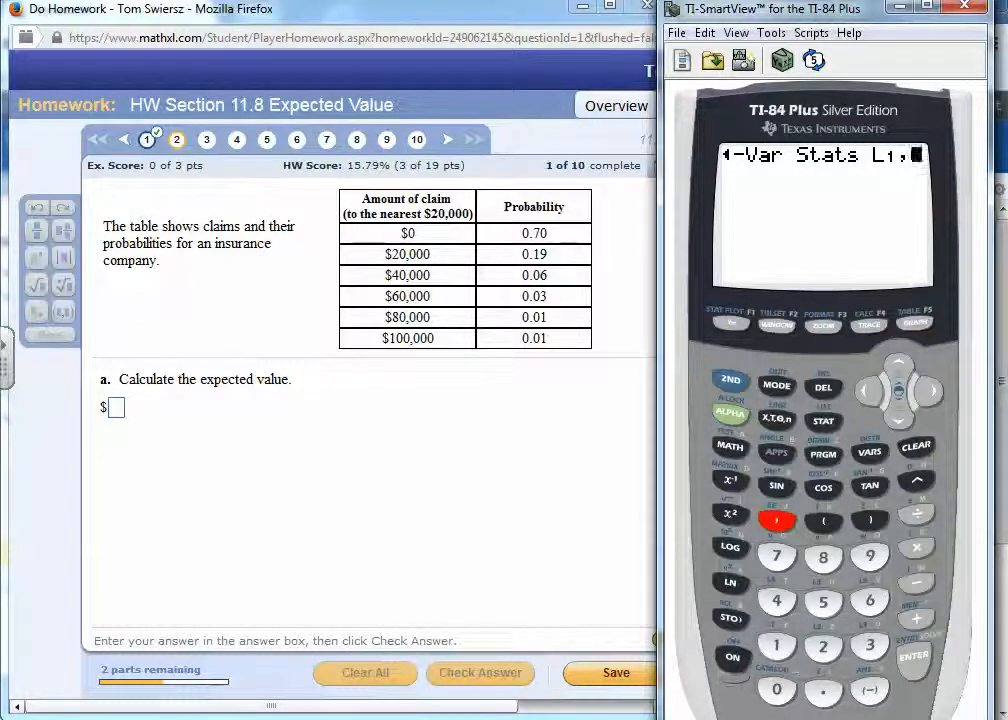
click(731, 380)
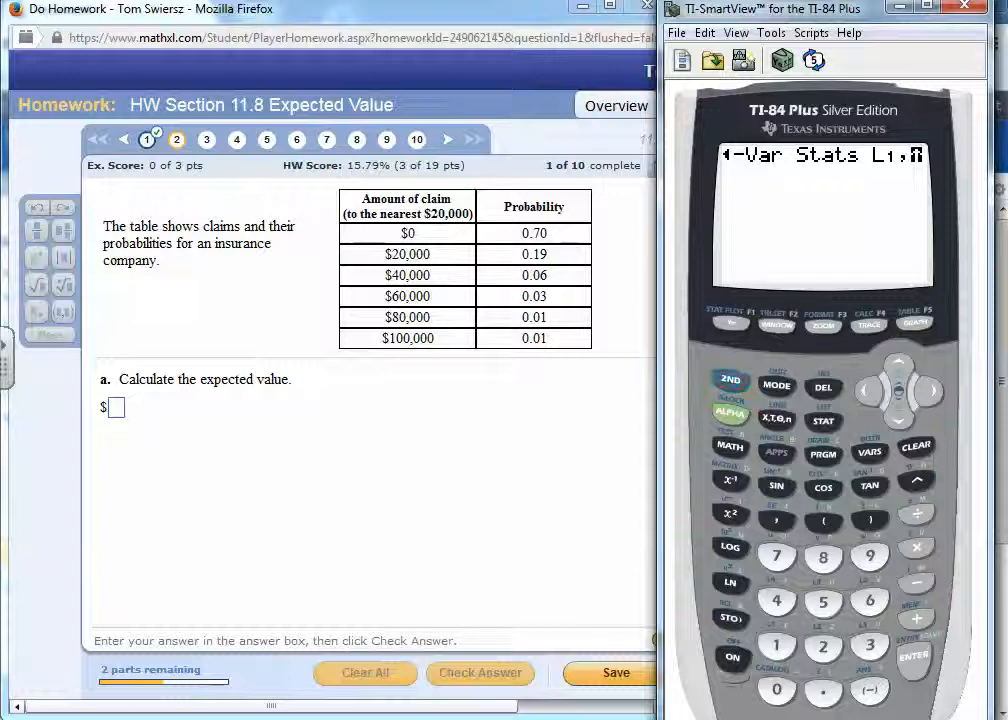
click(823, 646)
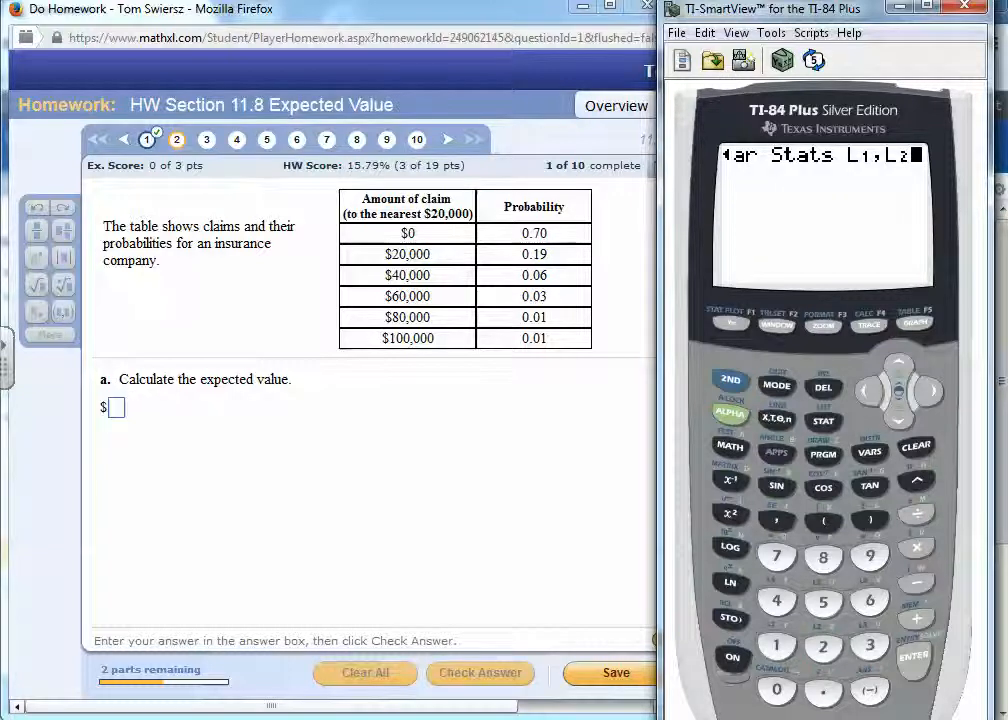
click(913, 656)
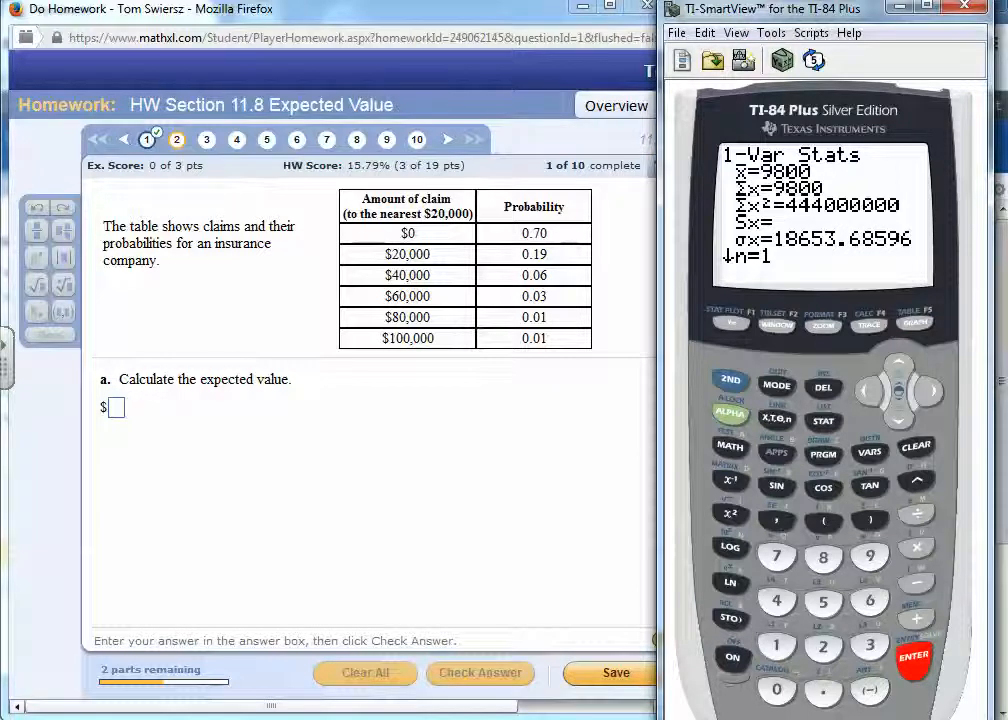
- Submit 9800 as the expected value in part a of the homework question in Firefox
click(116, 408)
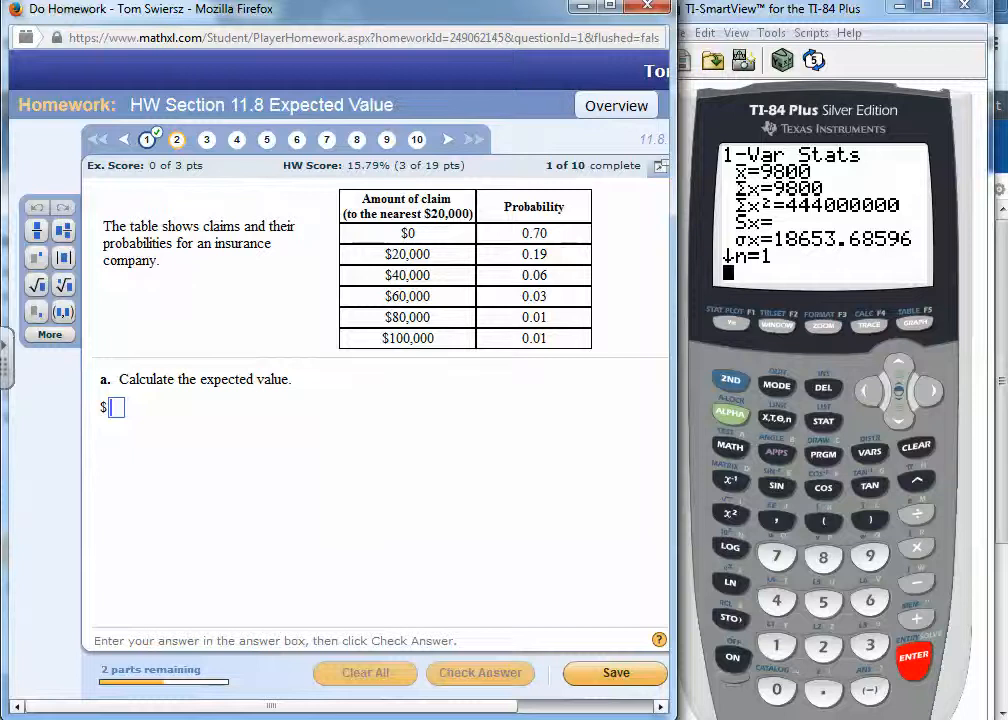
text(9800)
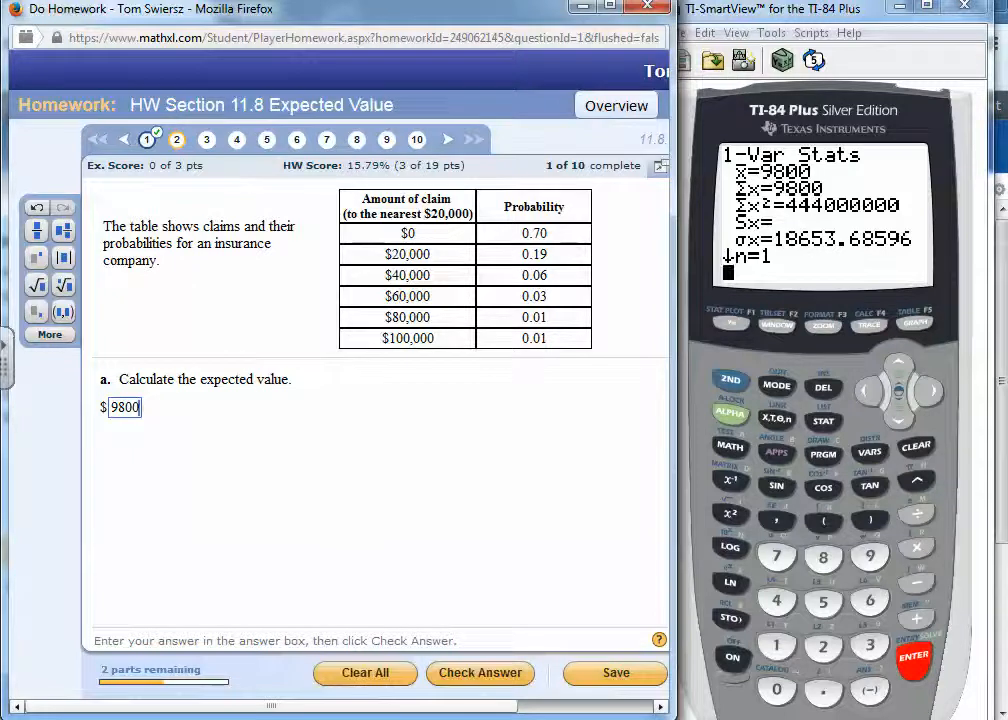
key(Return)
key(Return)
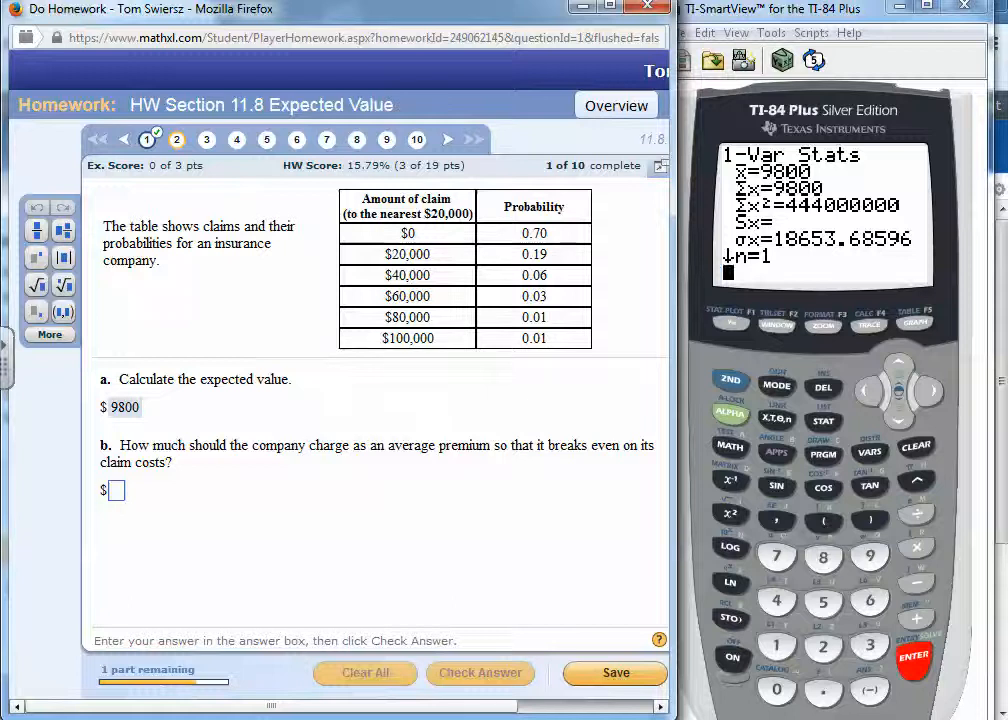
- Submit 9800 as the break-even average premium in part b
text(9800)
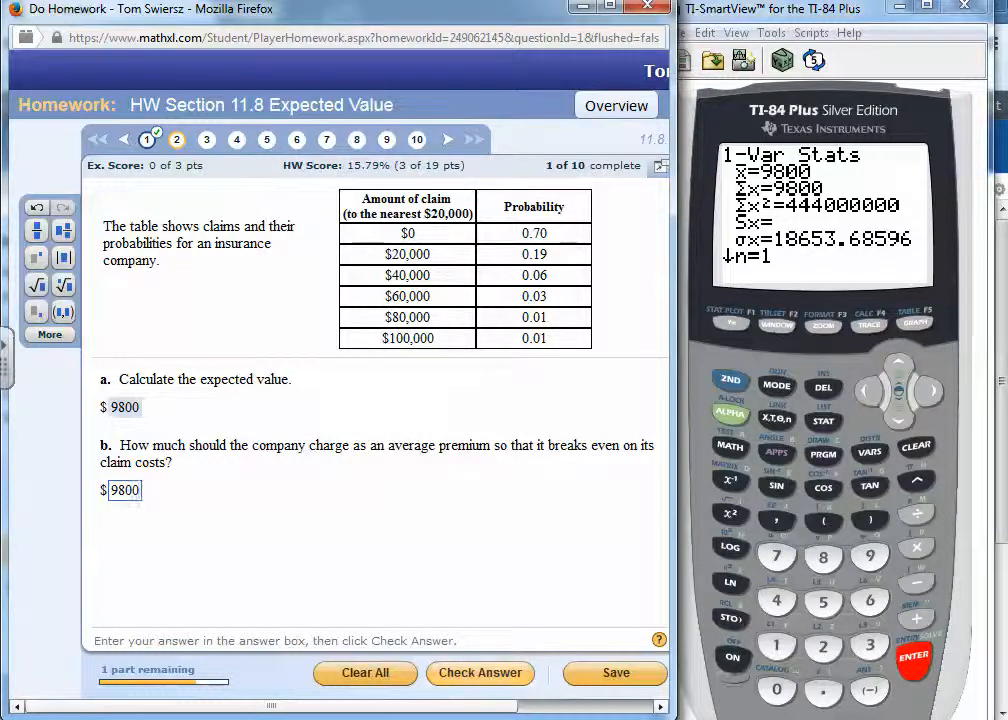
click(480, 672)
key(Return)
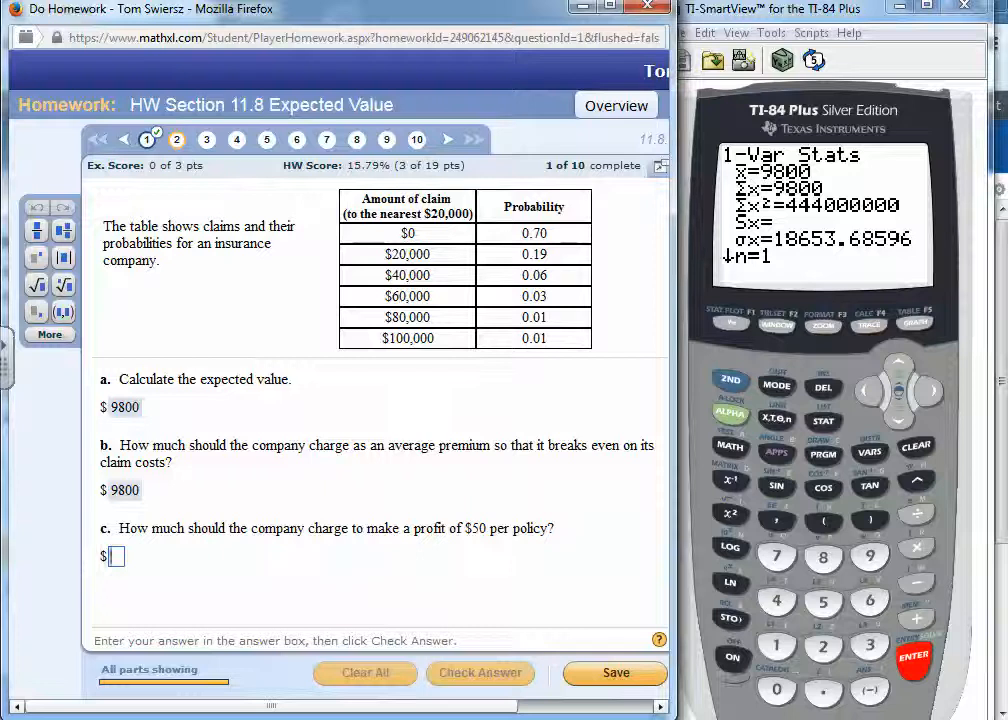
- Clear the TI-84 calculator's home screen and calculate 9800+50
click(916, 447)
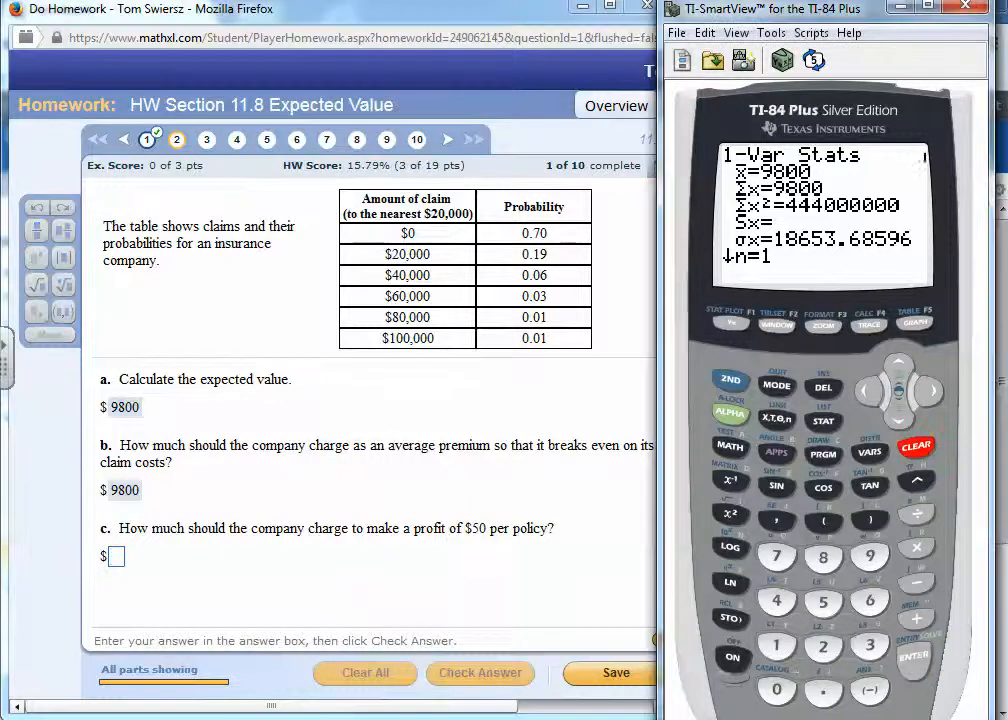
click(870, 556)
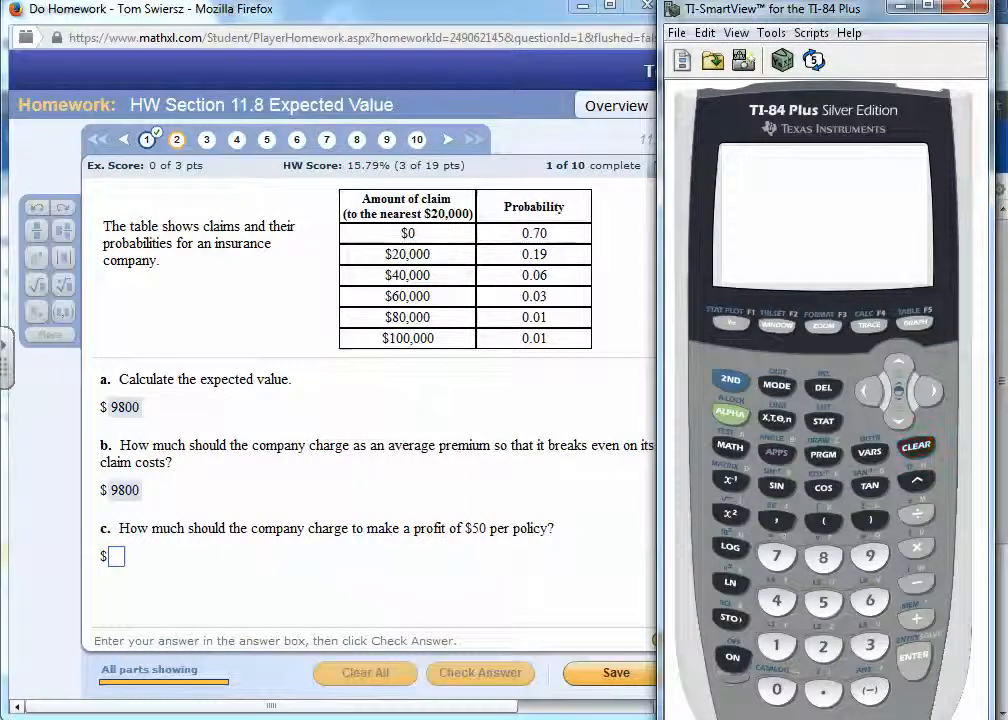
click(823, 557)
click(776, 690)
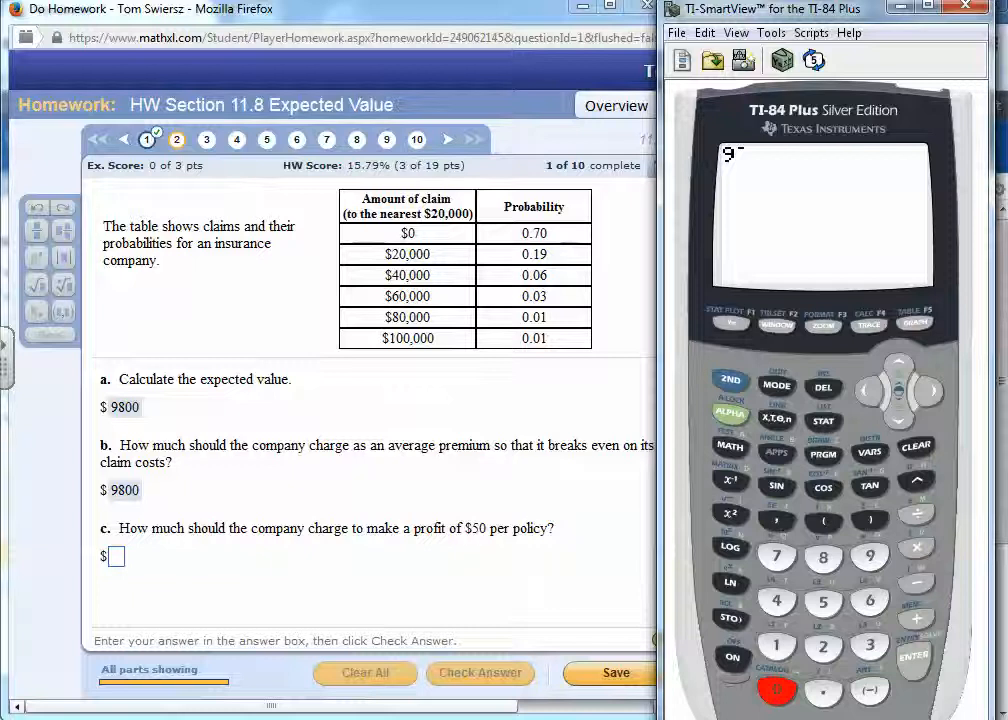
click(776, 690)
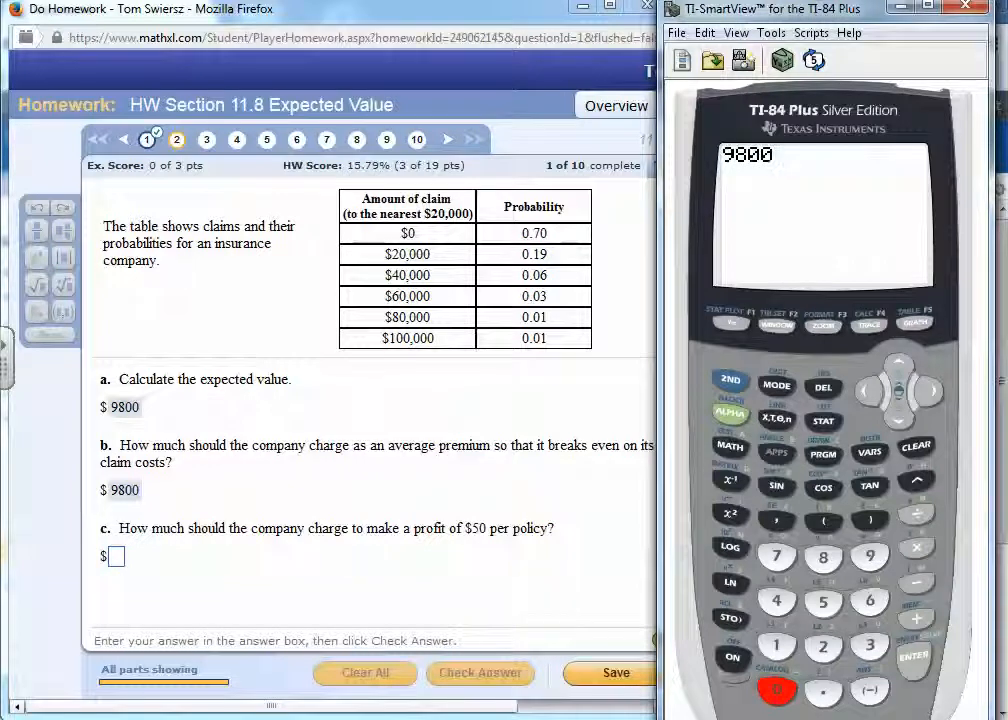
click(916, 618)
click(824, 602)
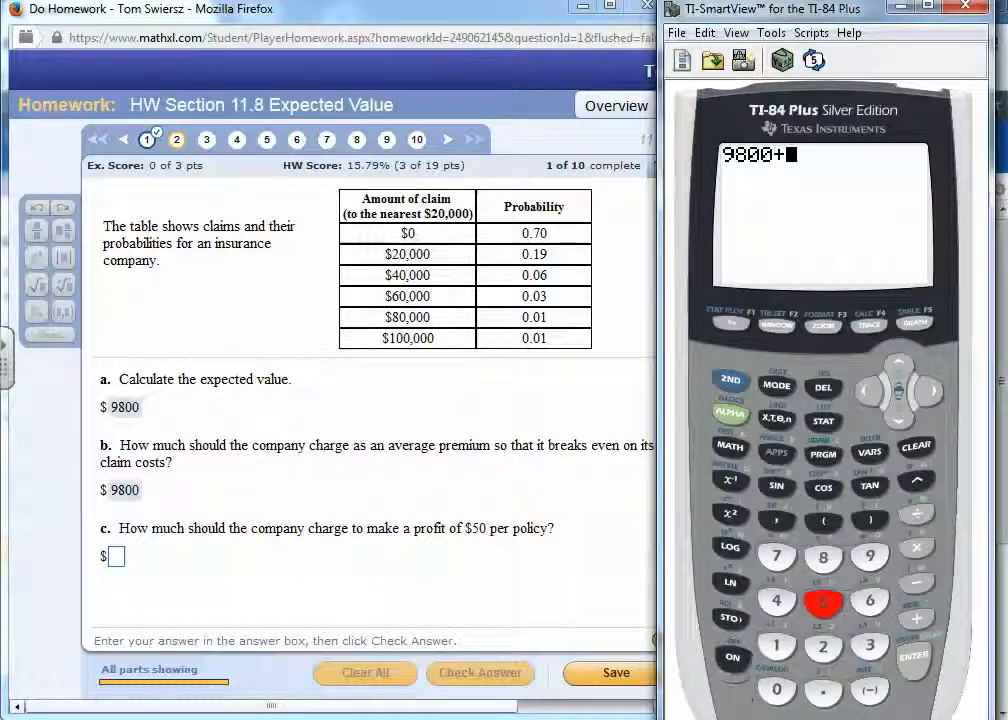
click(776, 688)
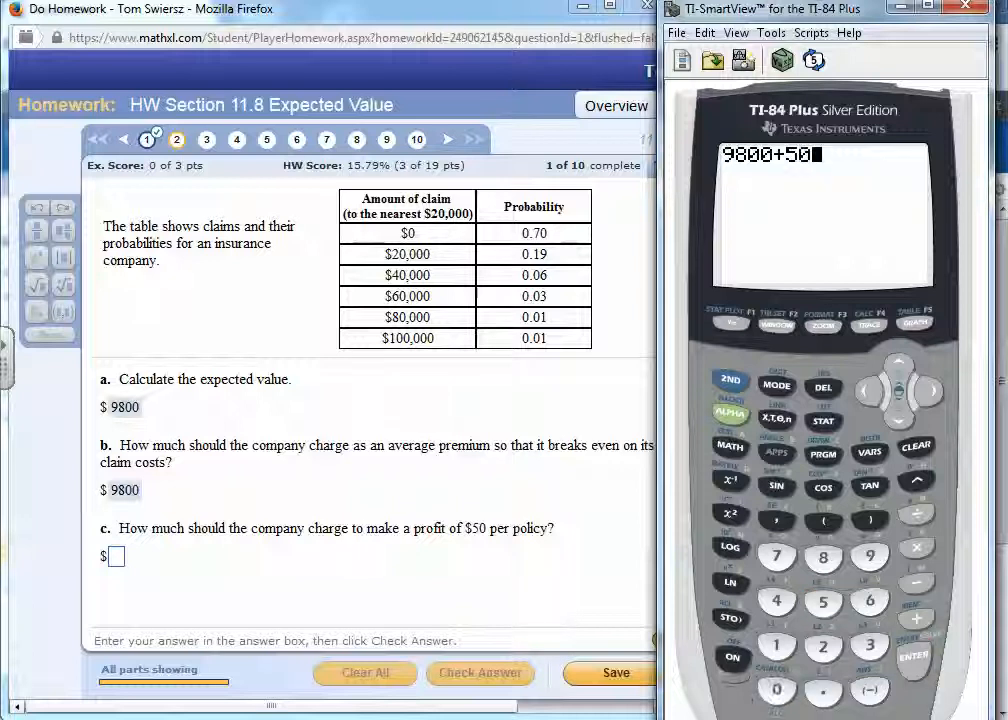
click(914, 655)
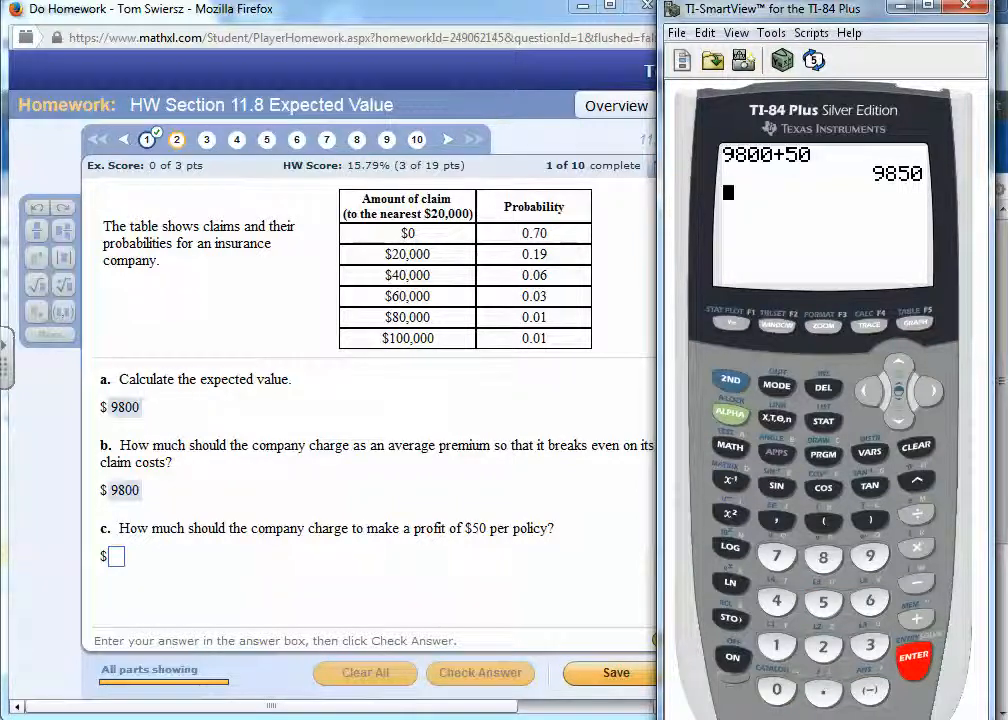
- Submit 9850 in part c of the homework as the charge for a $50 profit per policy, and dismiss the feedback
click(117, 556)
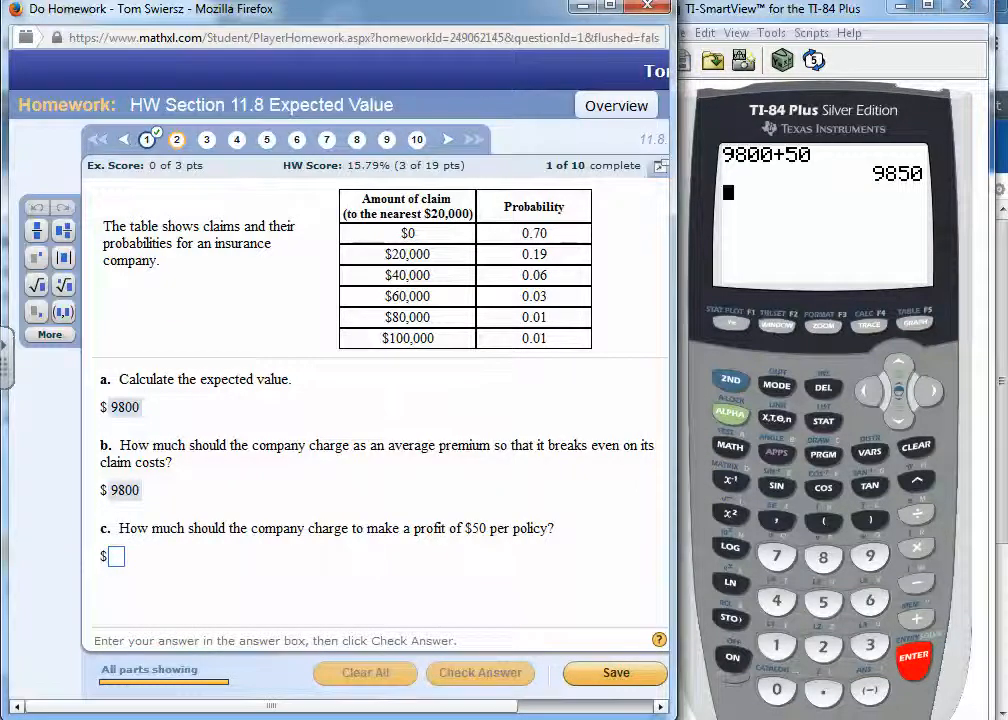
text(985)
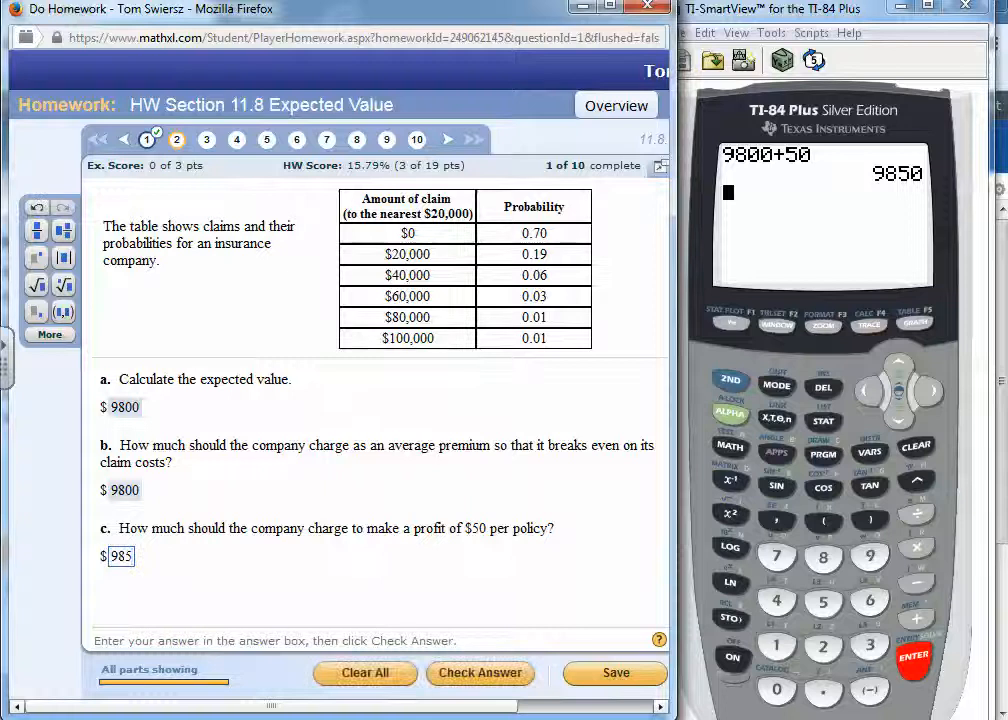
text(0)
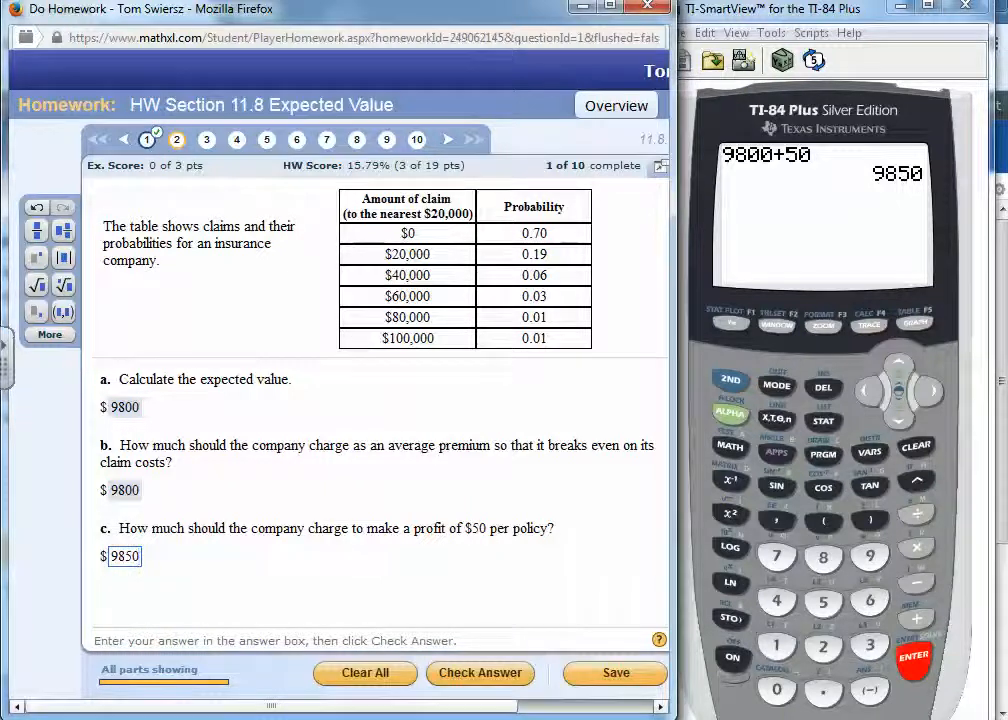
key(Return)
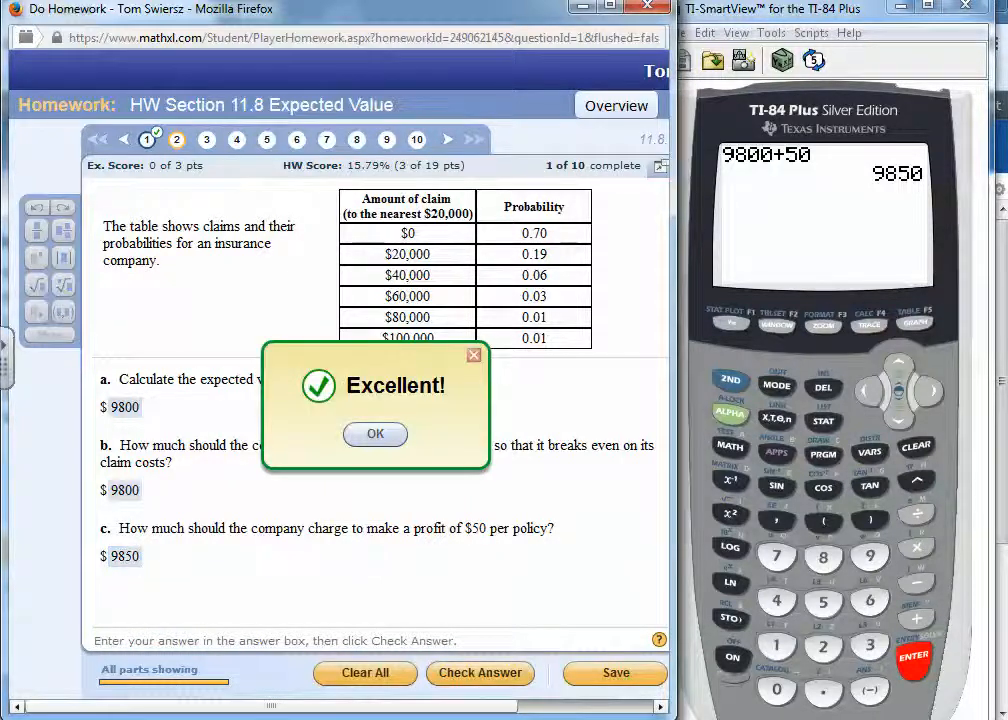
click(378, 433)
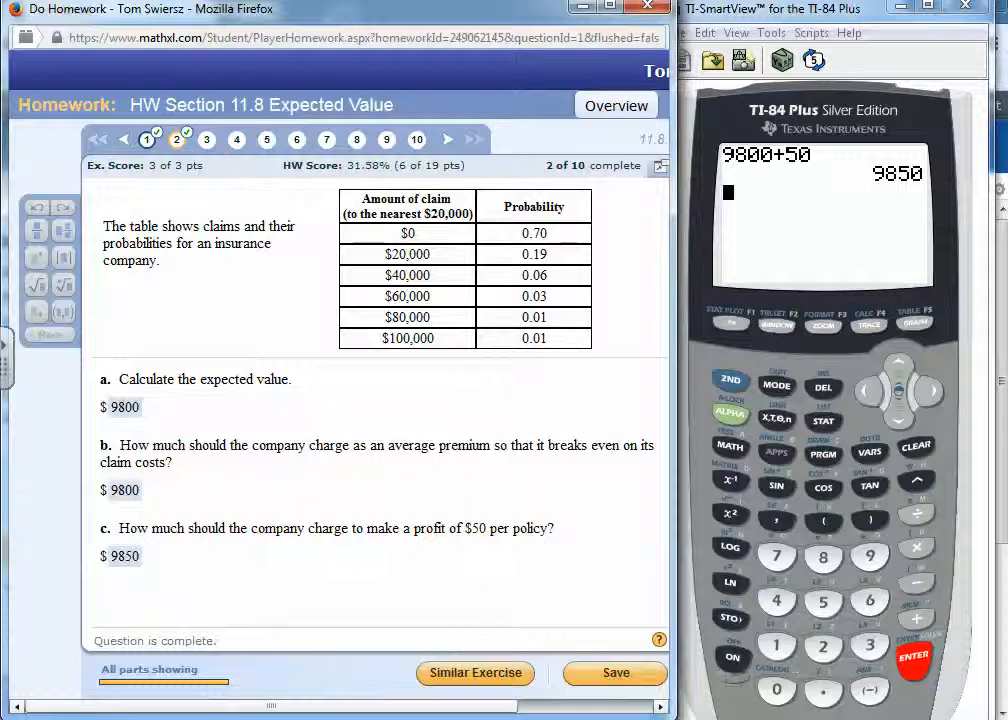